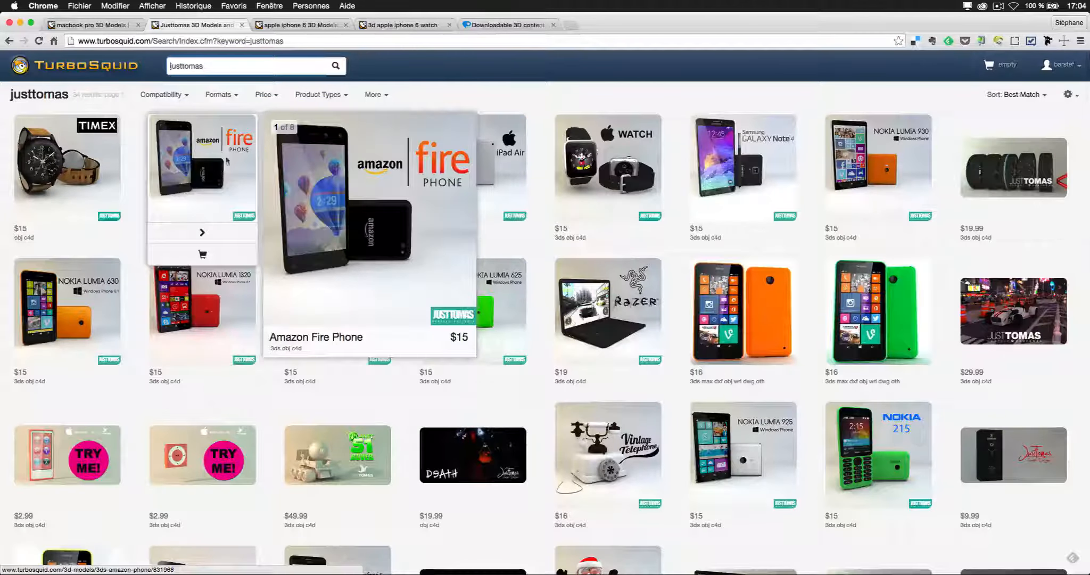
# Step: Switch to Adobe Bridge and open MacBook_Pro_HIGH_by_JustTomas.obj in Photoshop
pyautogui.press('super+Tab')
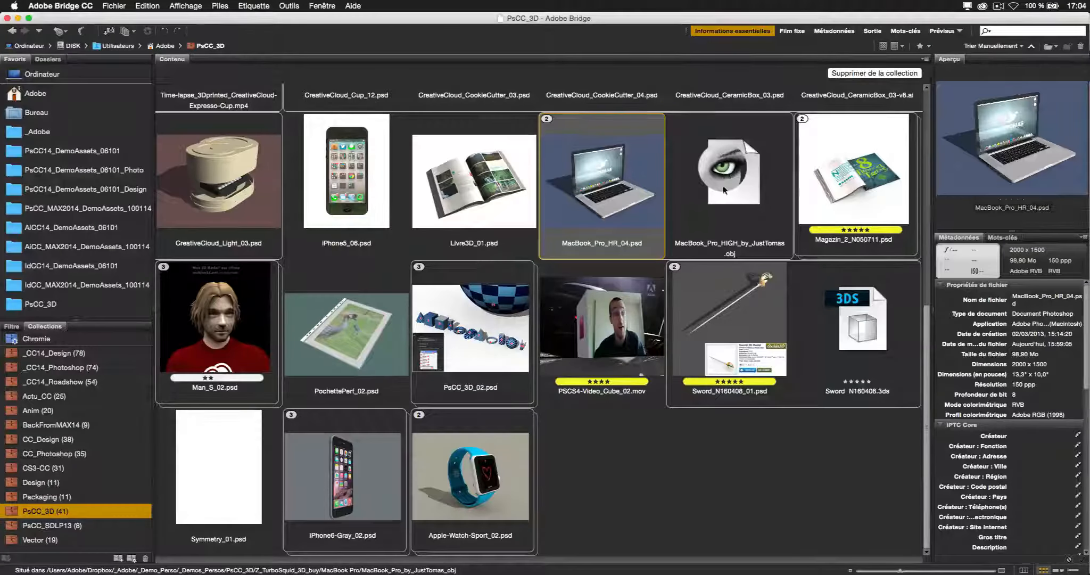
pyautogui.click(723, 195)
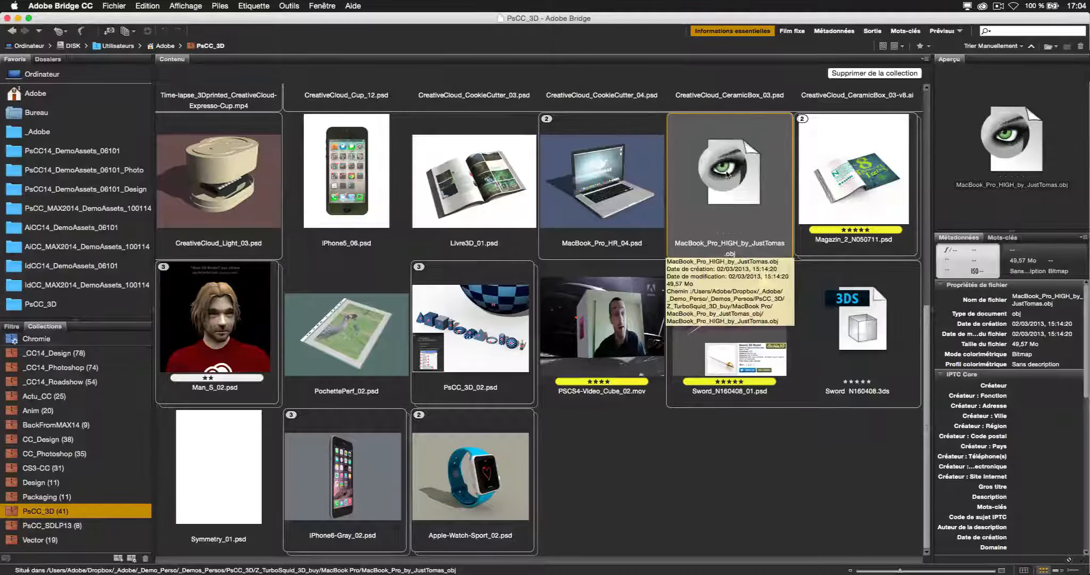
pyautogui.moveTo(724, 184); pyautogui.dragTo(589, 496)
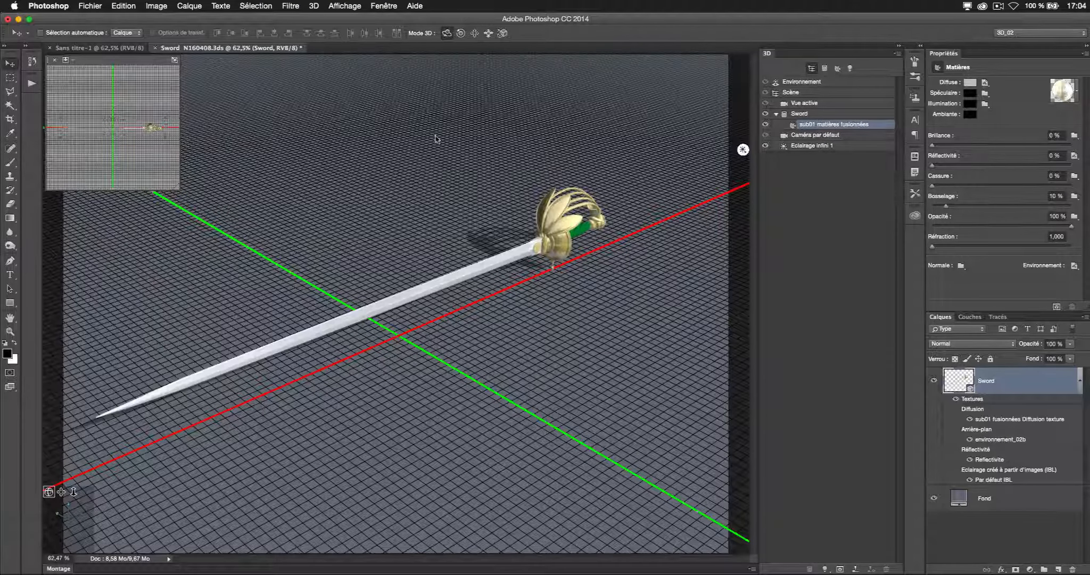
# Step: Create the MacBook model's document with its 3D scene size X set to 30 centimetres
pyautogui.press('super+n')
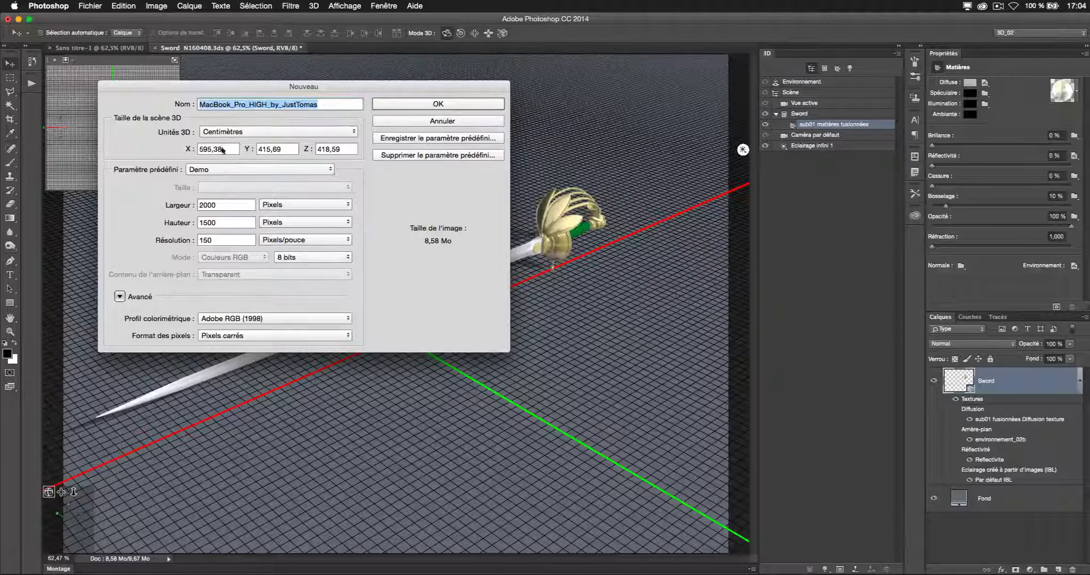
pyautogui.moveTo(228, 150); pyautogui.dragTo(187, 148)
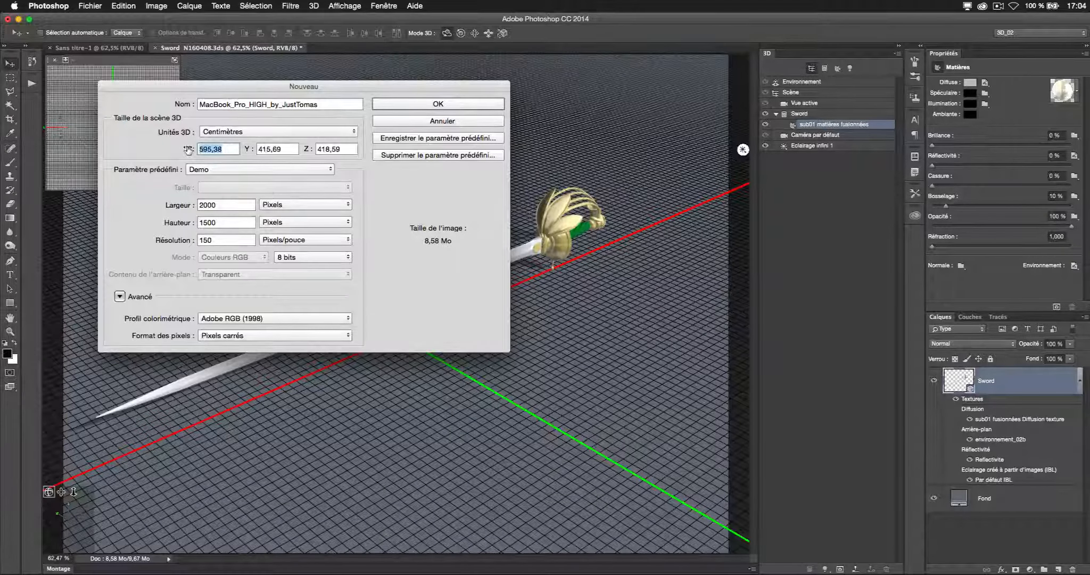
pyautogui.write('30')
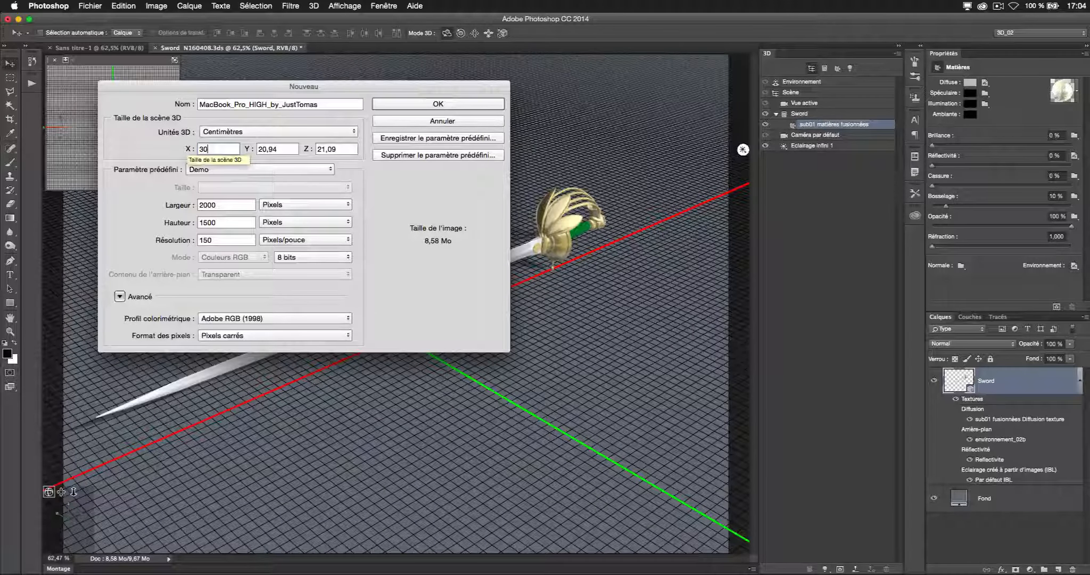
pyautogui.press('Return')
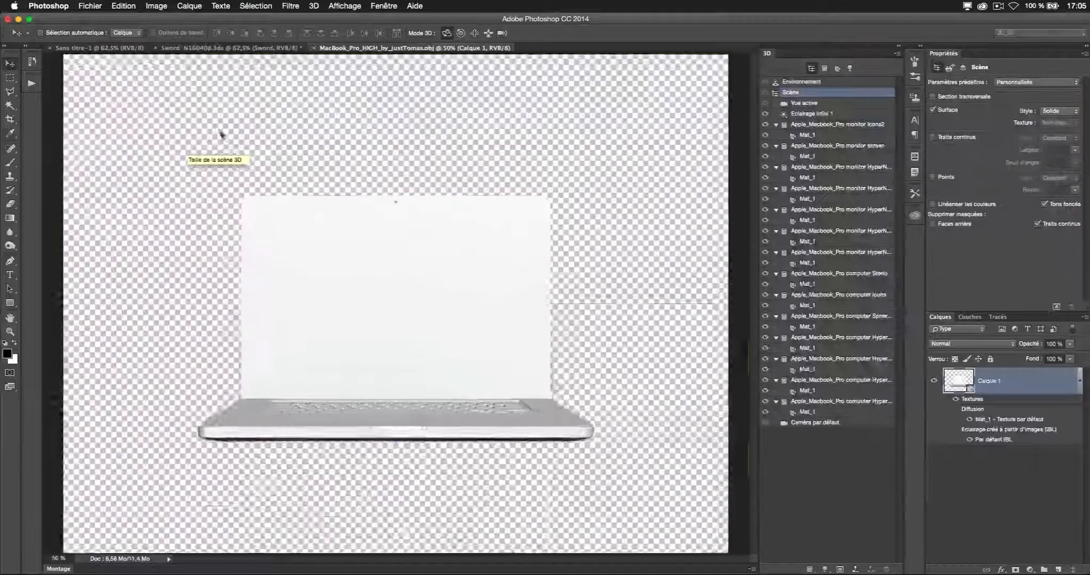
# Step: Duplicate the Fond layer from the sword document into MacBook_Pro_HIGH_by_JustTomas.obj
pyautogui.click(218, 49)
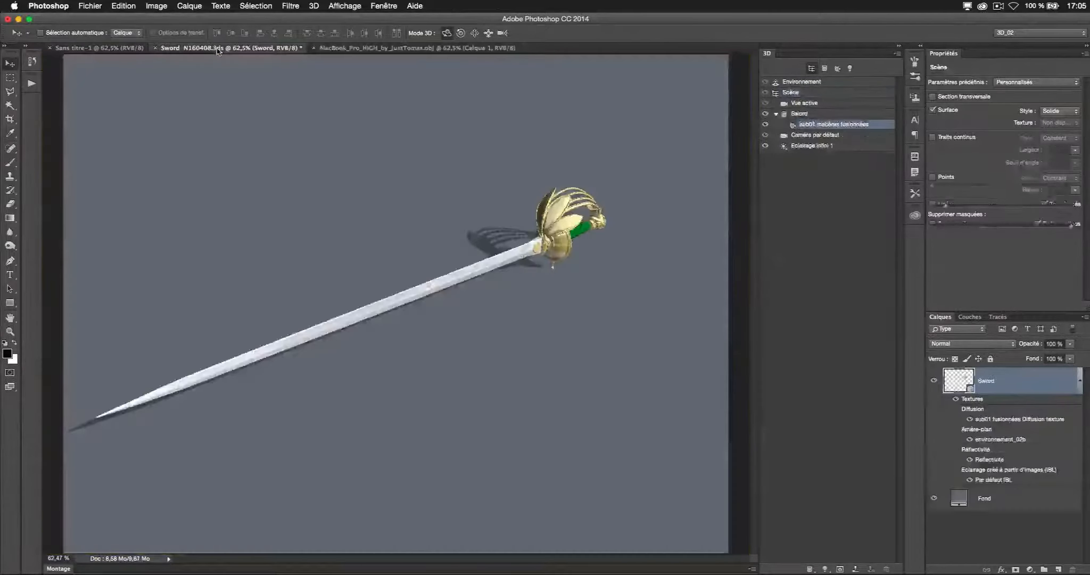
pyautogui.rightClick(1000, 506)
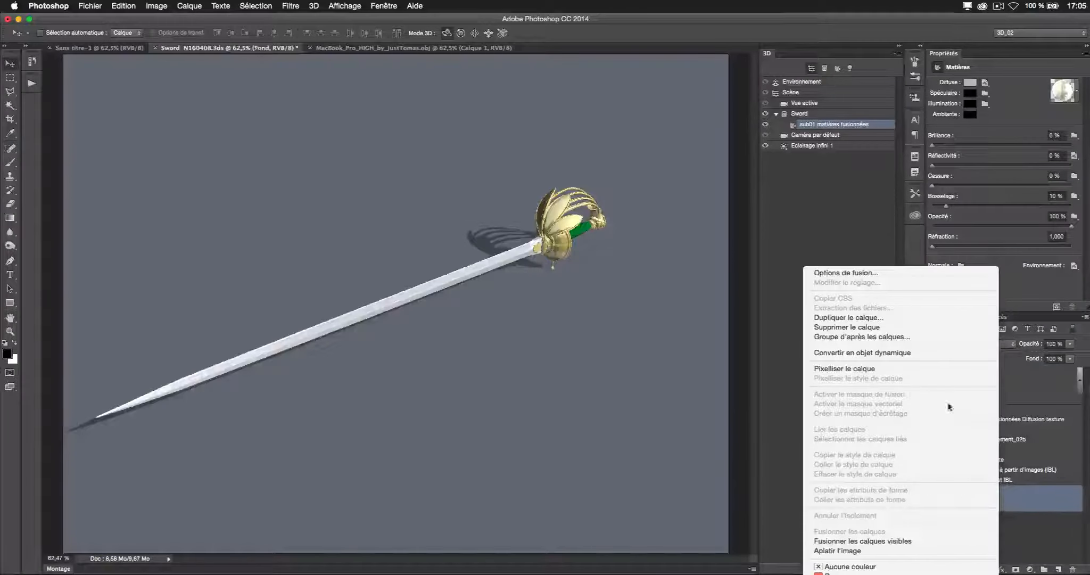
pyautogui.click(915, 318)
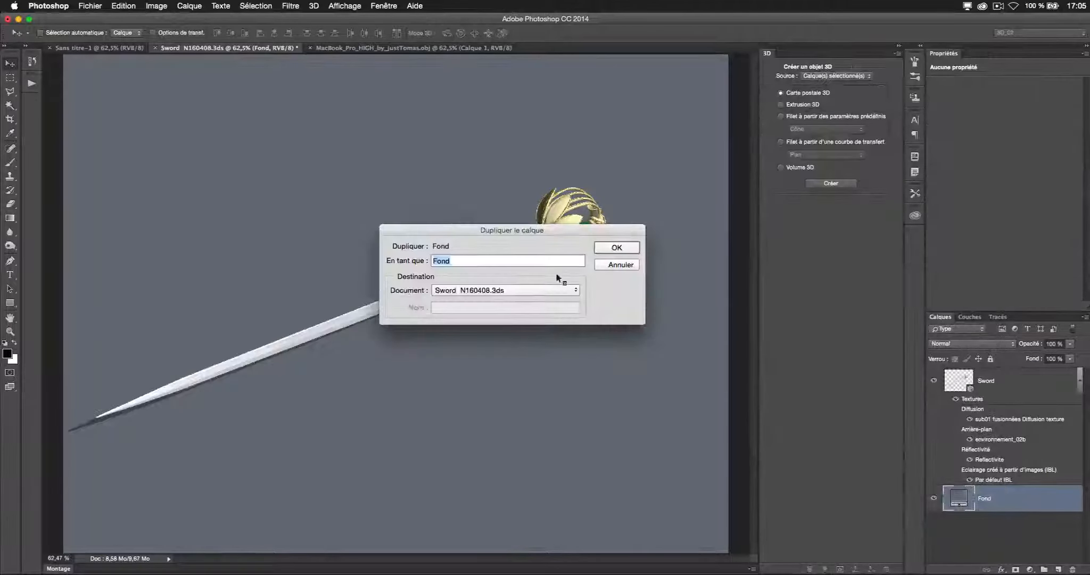
pyautogui.click(528, 291)
pyautogui.click(527, 300)
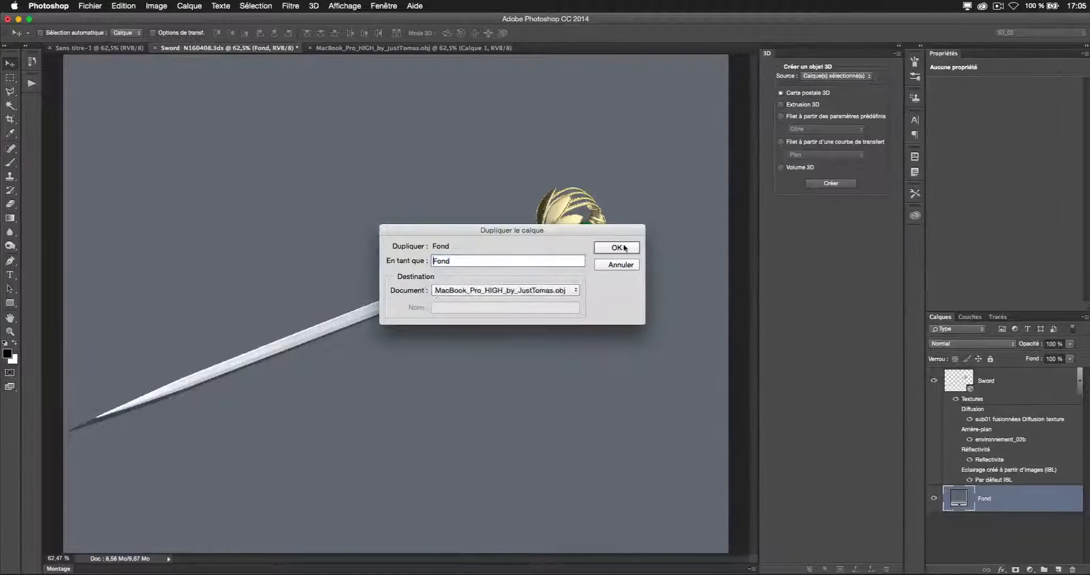
pyautogui.click(617, 247)
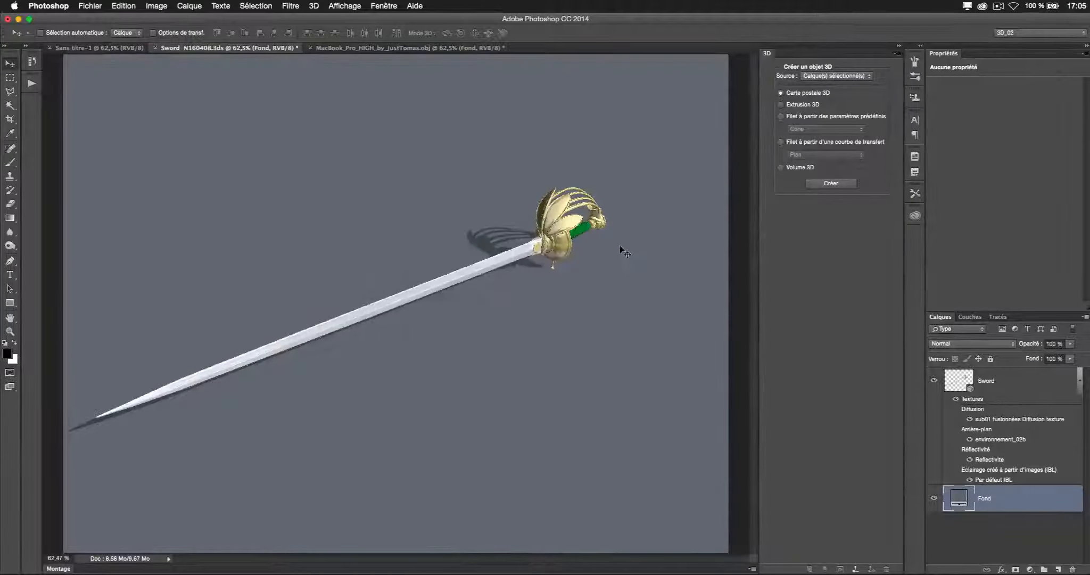
# Step: Close the sword document without saving and the untitled document, leaving only the MacBook document open
pyautogui.click(156, 48)
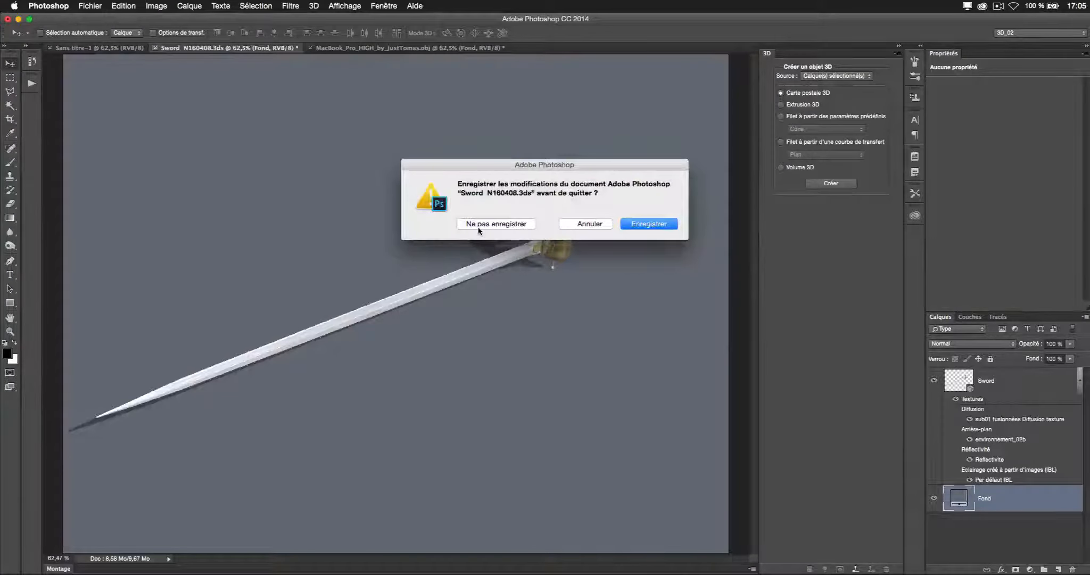
pyautogui.click(479, 224)
pyautogui.click(49, 48)
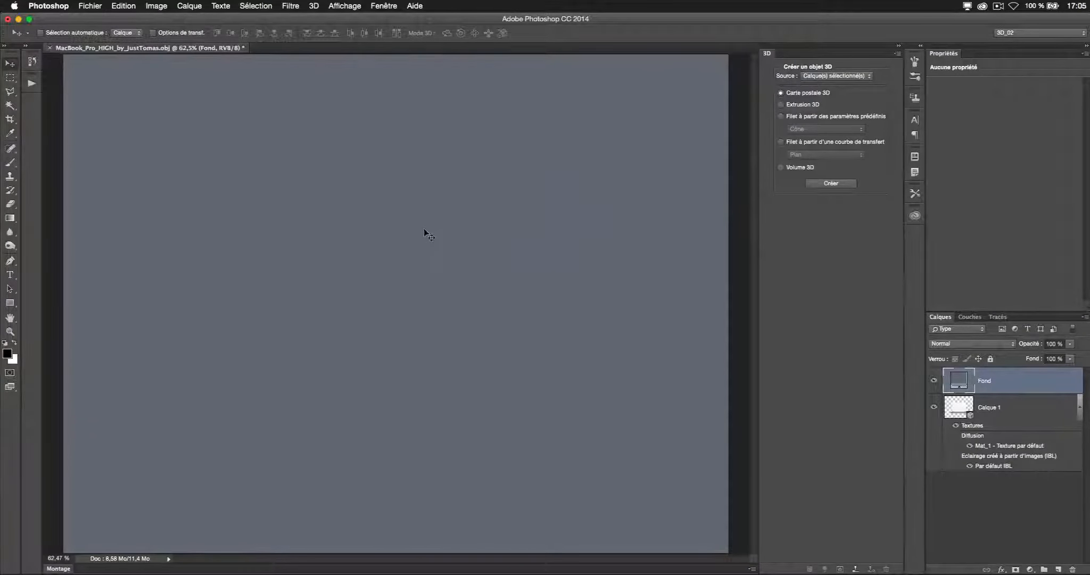
# Step: Place the Fond layer beneath the 3D layer and rename the 3D layer as MacBook Pro
pyautogui.moveTo(982, 384); pyautogui.dragTo(984, 476)
pyautogui.doubleClick(985, 382)
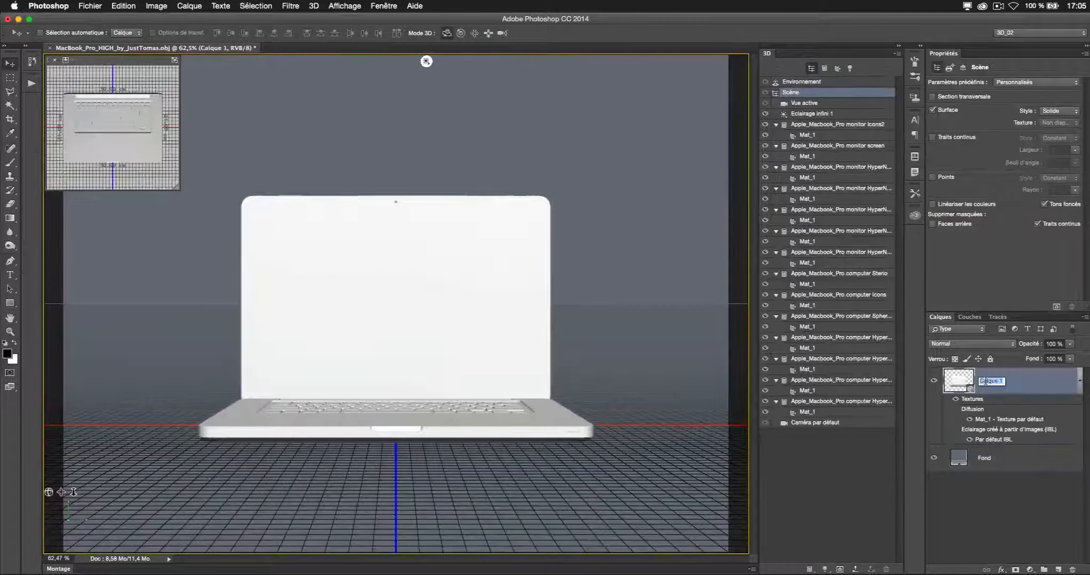
pyautogui.write('Mac')
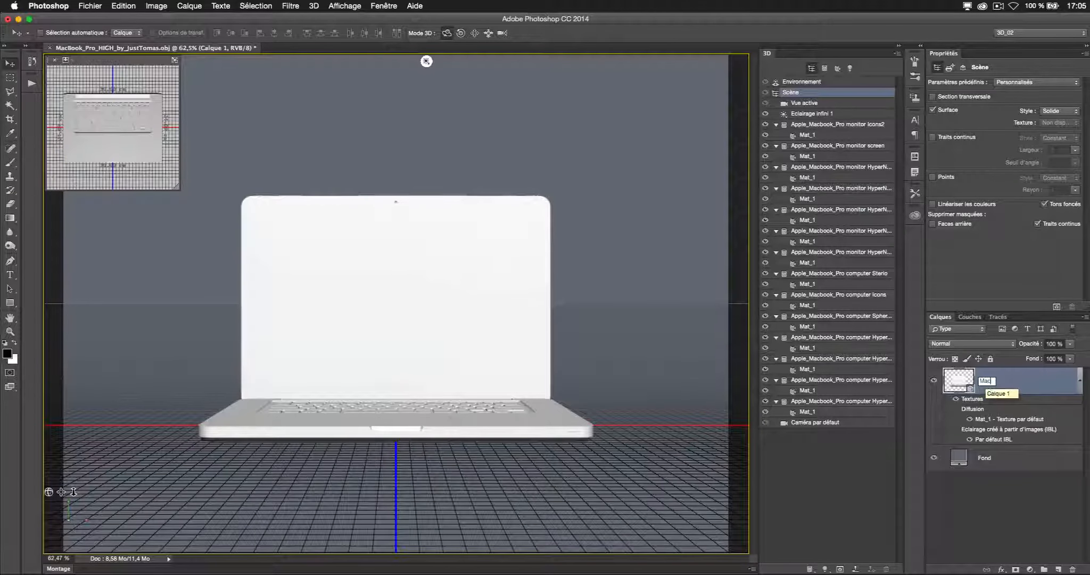
pyautogui.write('Book Pro')
pyautogui.press('super+a')
pyautogui.press('Return')
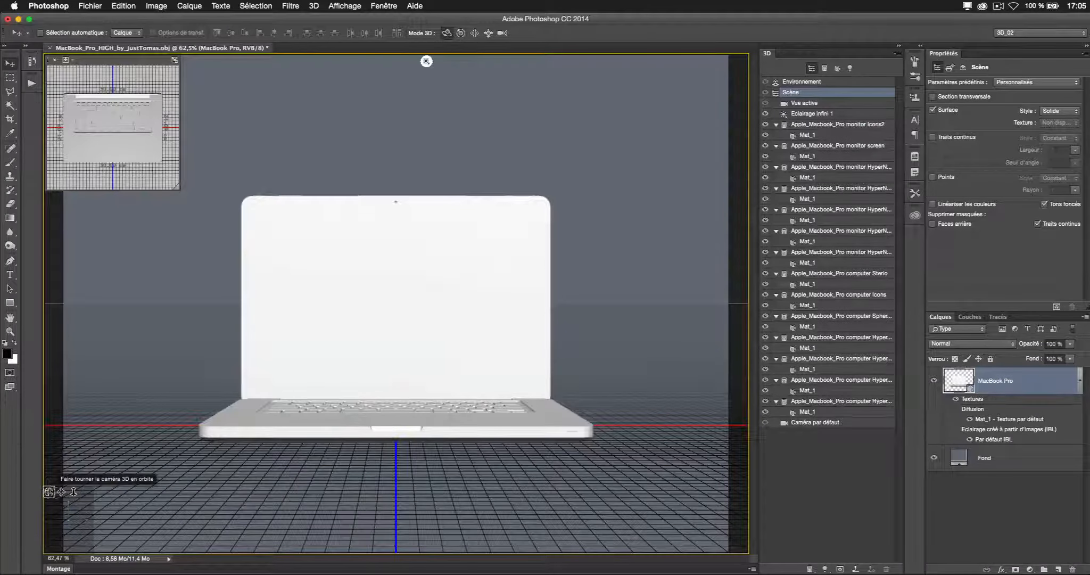
# Step: Select all seven Apple_Macbook_Pro computer meshes that form the laptop's base, leaving out the monitor meshes
pyautogui.moveTo(60, 494); pyautogui.dragTo(80, 502)
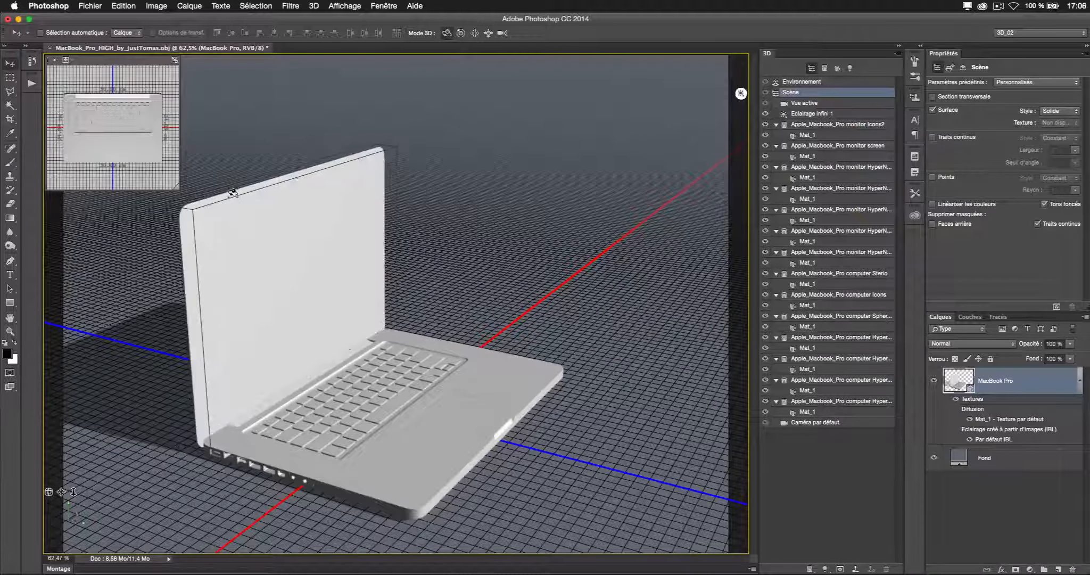
pyautogui.click(820, 401)
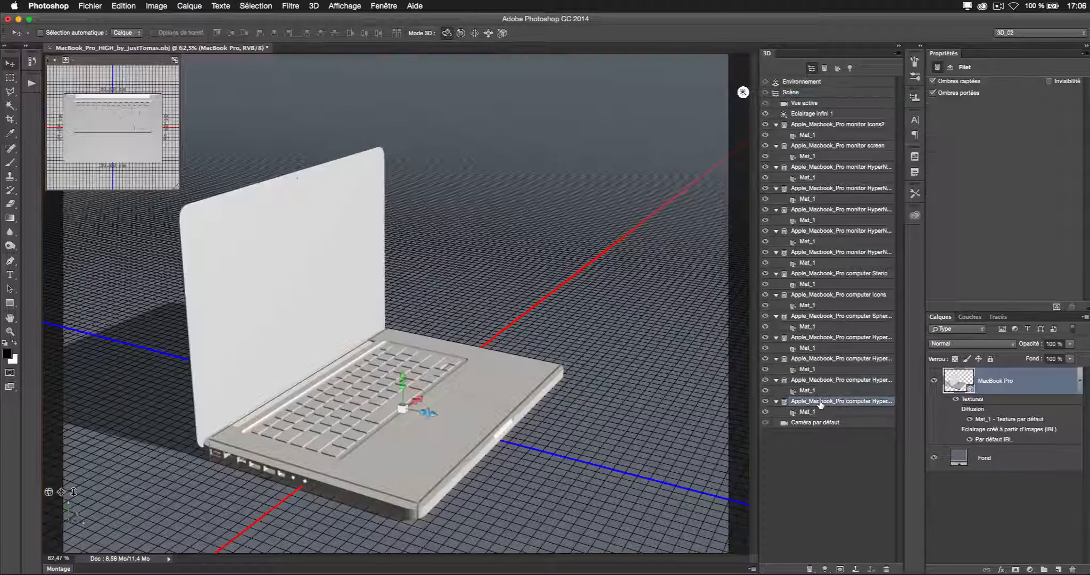
pyautogui.keyDown('shift'); pyautogui.click(808, 255); pyautogui.keyUp('shift')
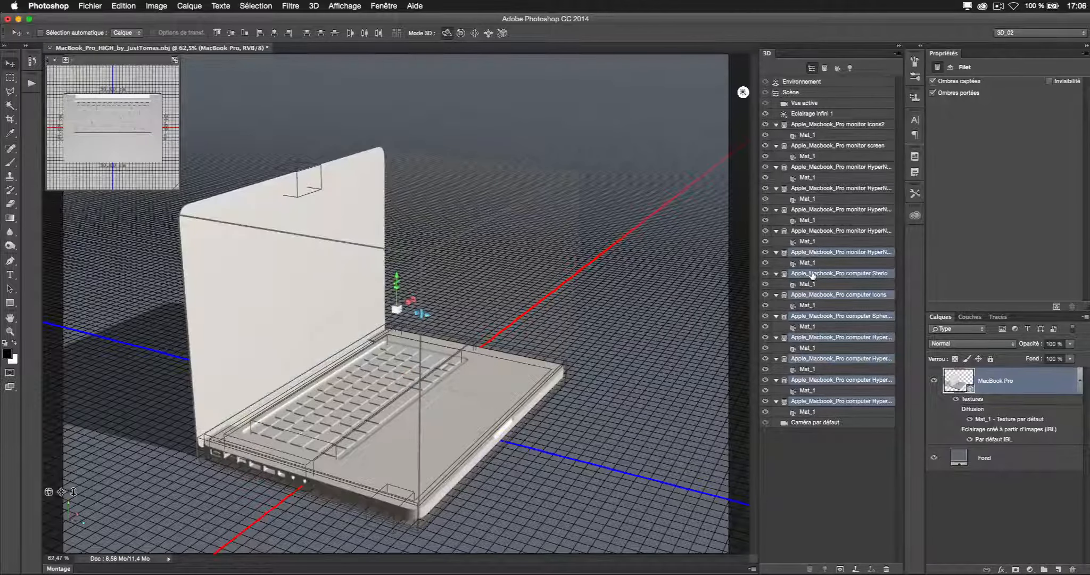
pyautogui.keyDown('shift'); pyautogui.click(812, 274); pyautogui.keyUp('shift')
pyautogui.keyDown('shift'); pyautogui.click(809, 297); pyautogui.keyUp('shift')
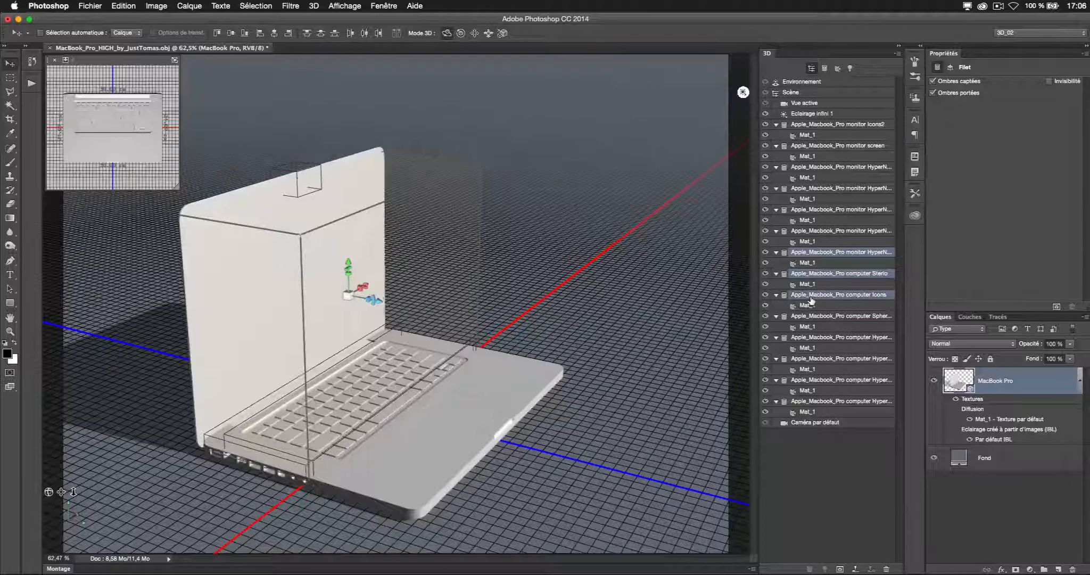
pyautogui.keyDown('shift'); pyautogui.click(809, 317); pyautogui.keyUp('shift')
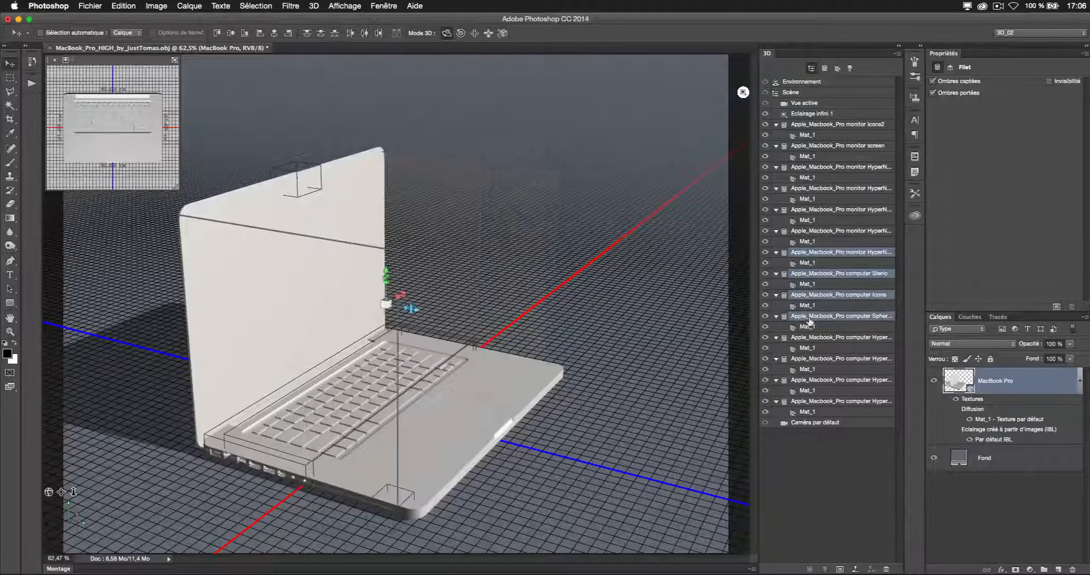
pyautogui.click(808, 320)
pyautogui.keyDown('shift'); pyautogui.click(819, 403); pyautogui.keyUp('shift')
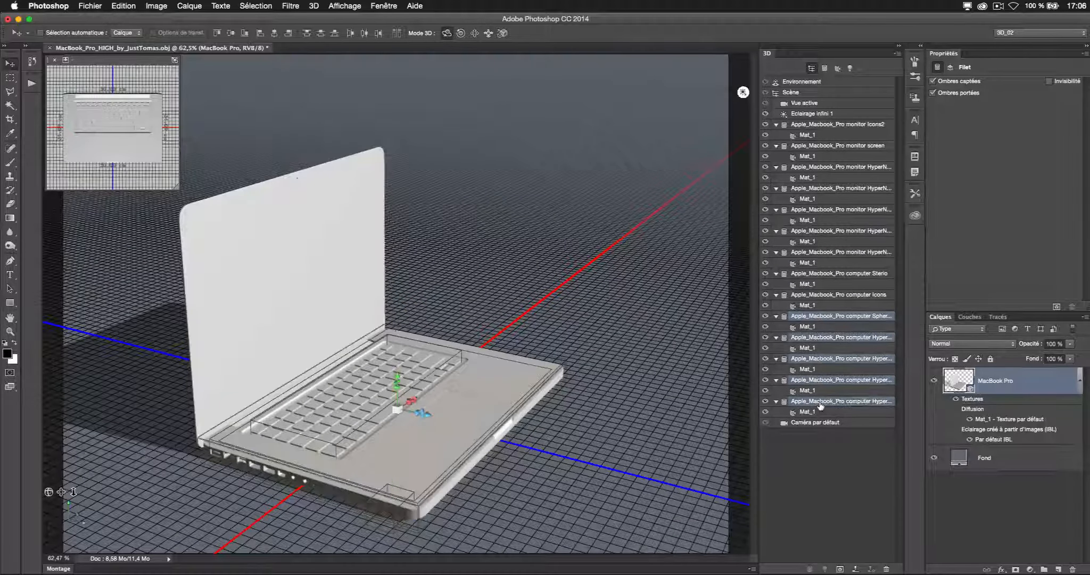
pyautogui.keyDown('shift'); pyautogui.click(808, 296); pyautogui.keyUp('shift')
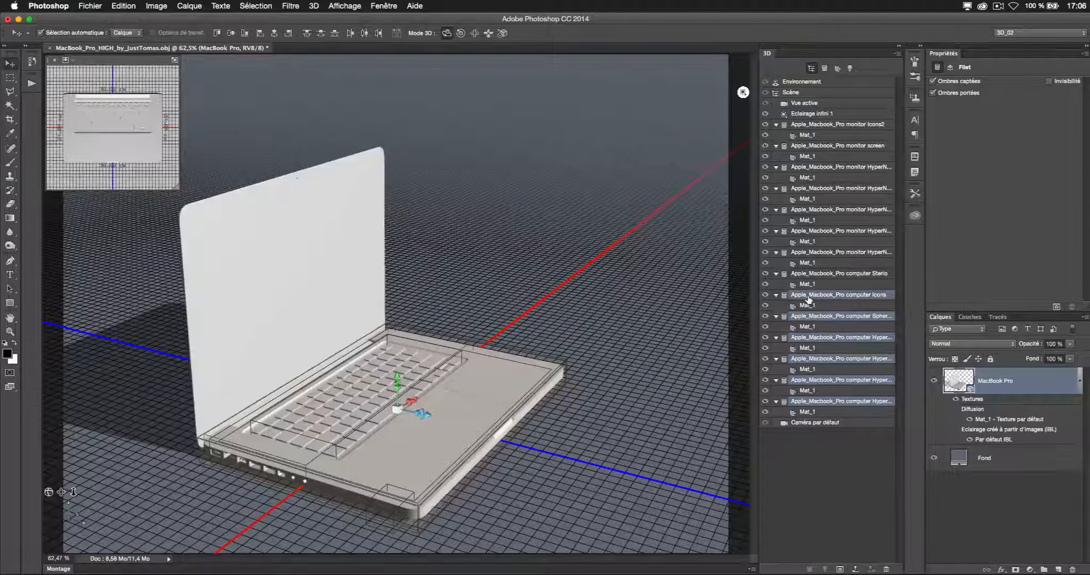
pyautogui.keyDown('shift'); pyautogui.click(815, 275); pyautogui.keyUp('shift')
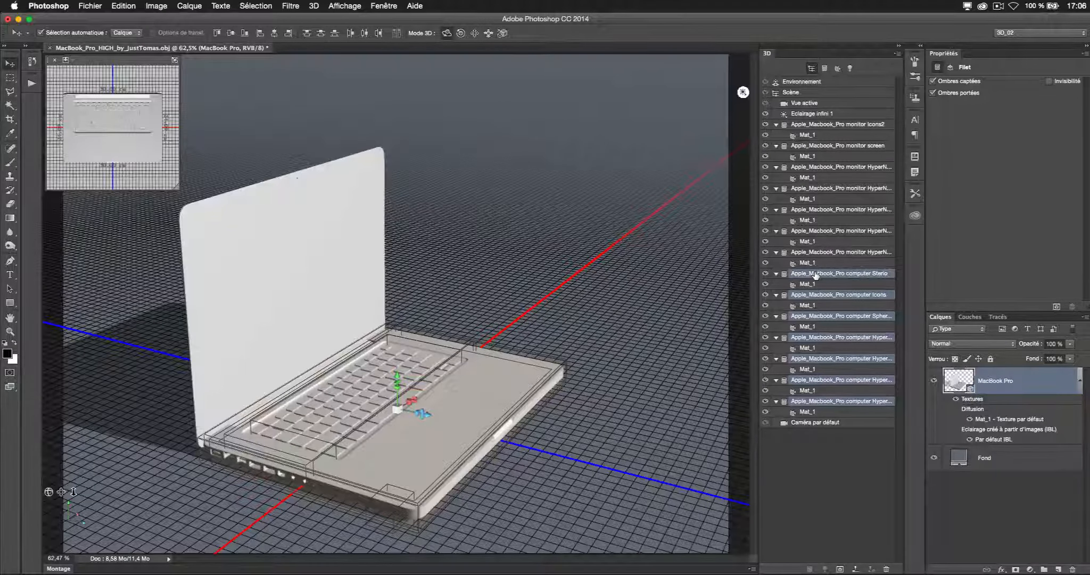
pyautogui.keyDown('shift'); pyautogui.click(813, 253); pyautogui.keyUp('shift')
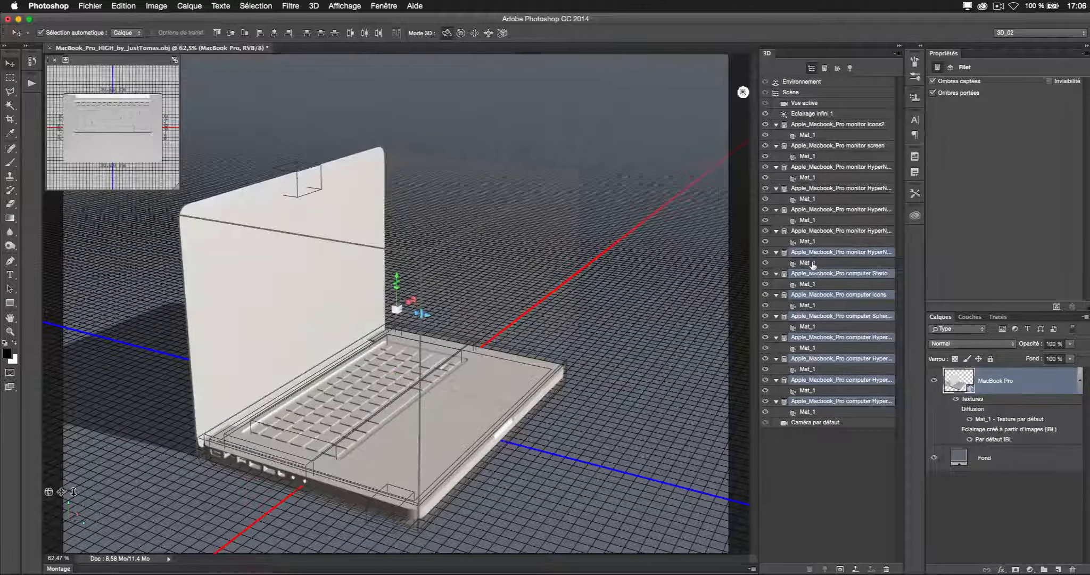
pyautogui.keyDown('super'); pyautogui.click(812, 254); pyautogui.keyUp('super')
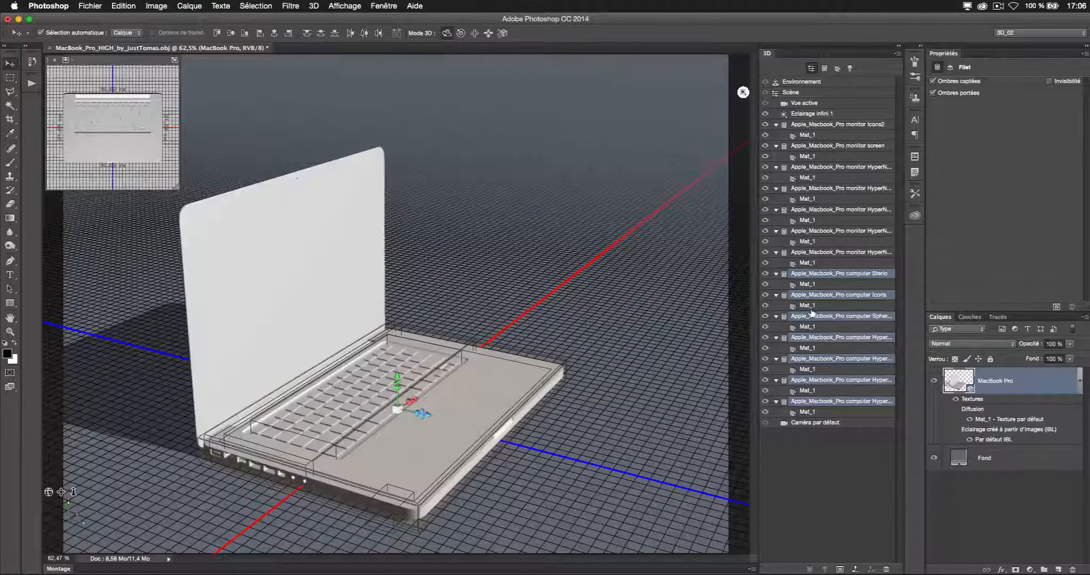
# Step: Try moving the selected base meshes away from the screen along the Z axis and undo the move
pyautogui.moveTo(423, 414); pyautogui.dragTo(495, 420)
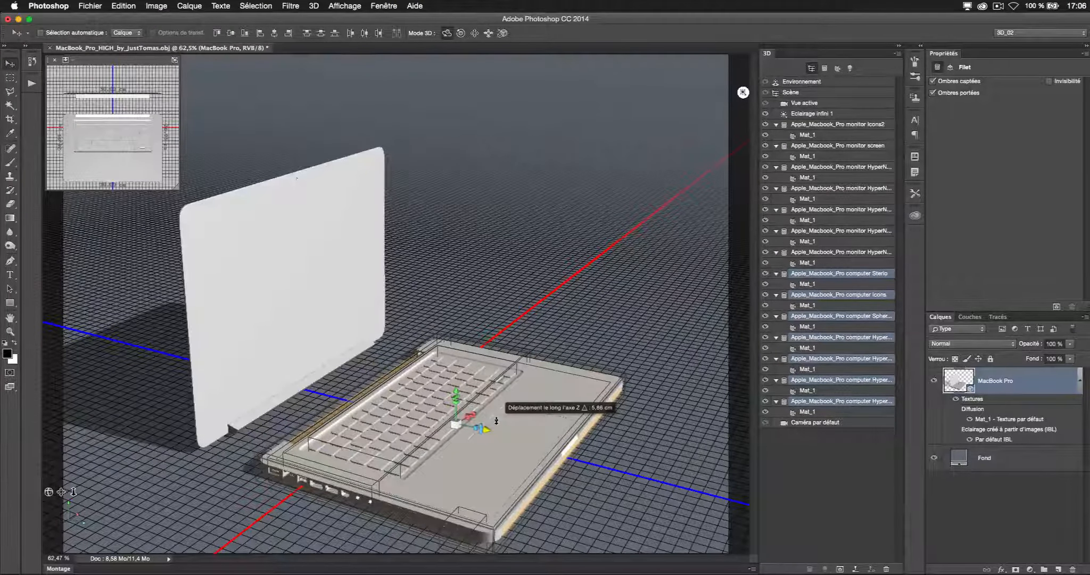
pyautogui.press('super+z')
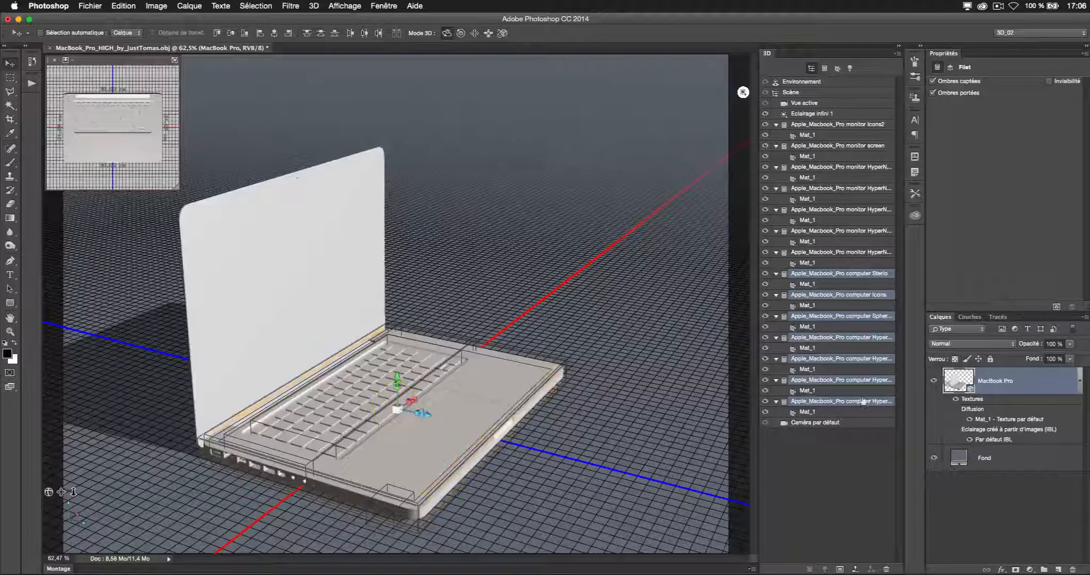
# Step: Group the selected computer meshes and rename the group as BASE
pyautogui.rightClick(847, 402)
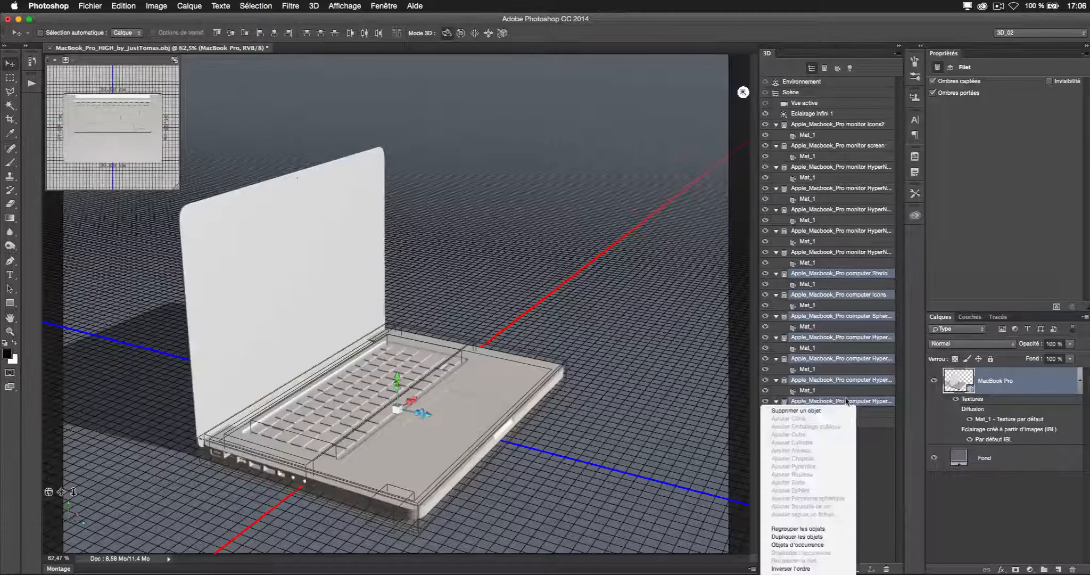
pyautogui.click(812, 528)
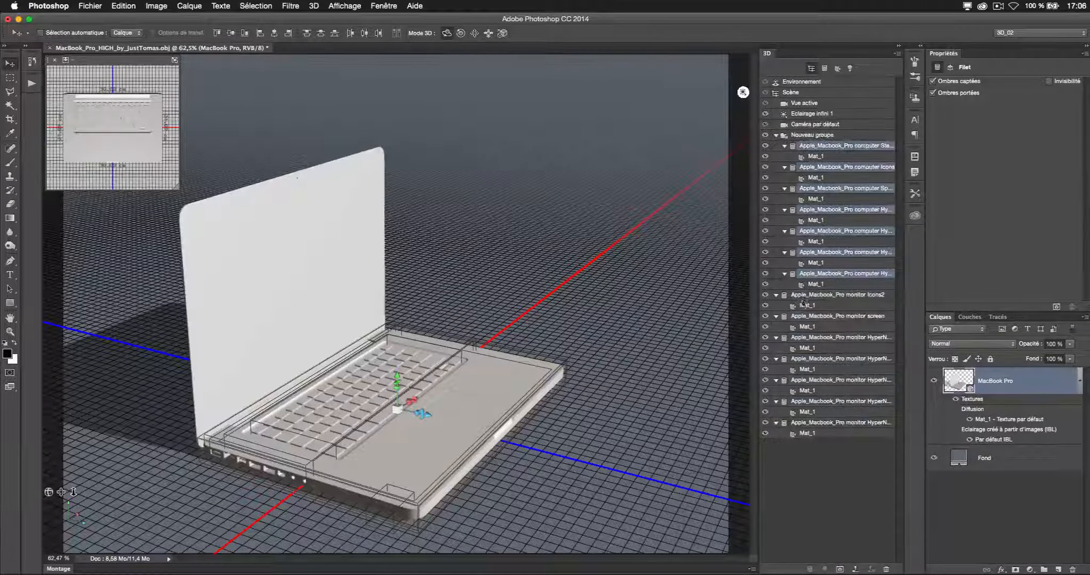
pyautogui.doubleClick(809, 135)
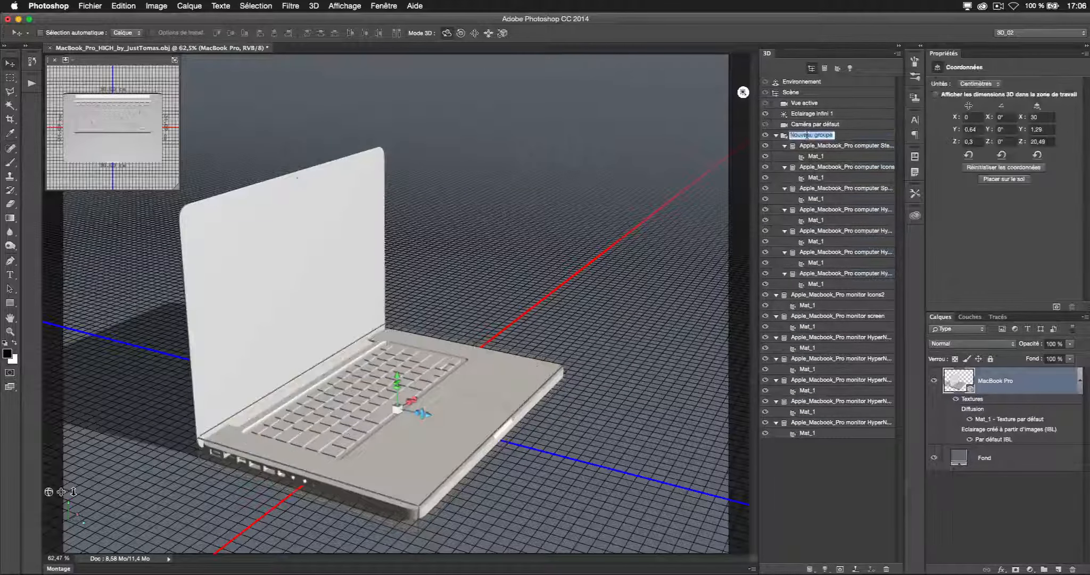
pyautogui.write('Base')
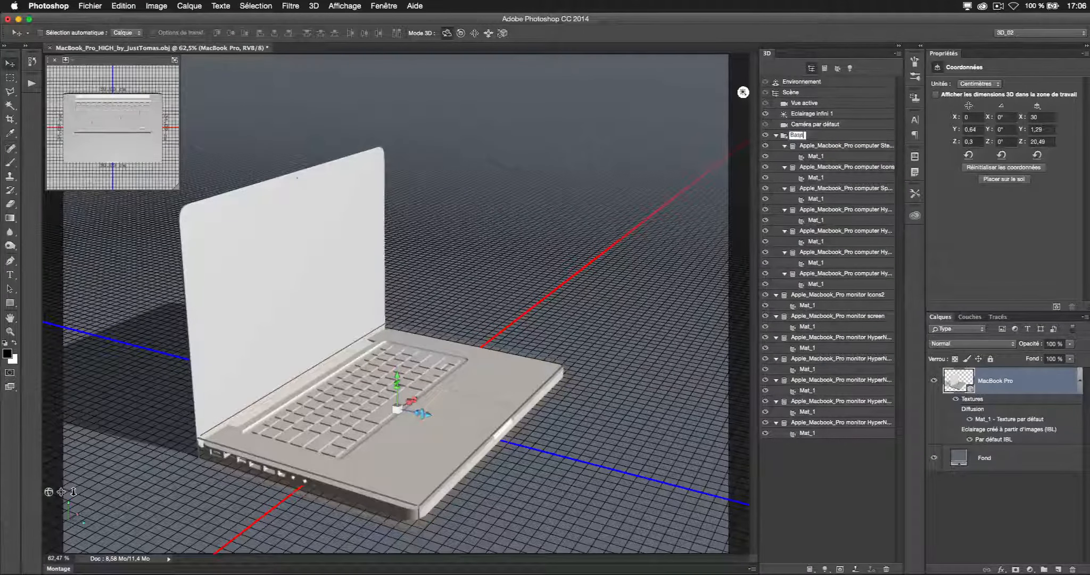
pyautogui.press('BackSpace')
pyautogui.press('BackSpace')
pyautogui.write('ASE')
pyautogui.press('Return')
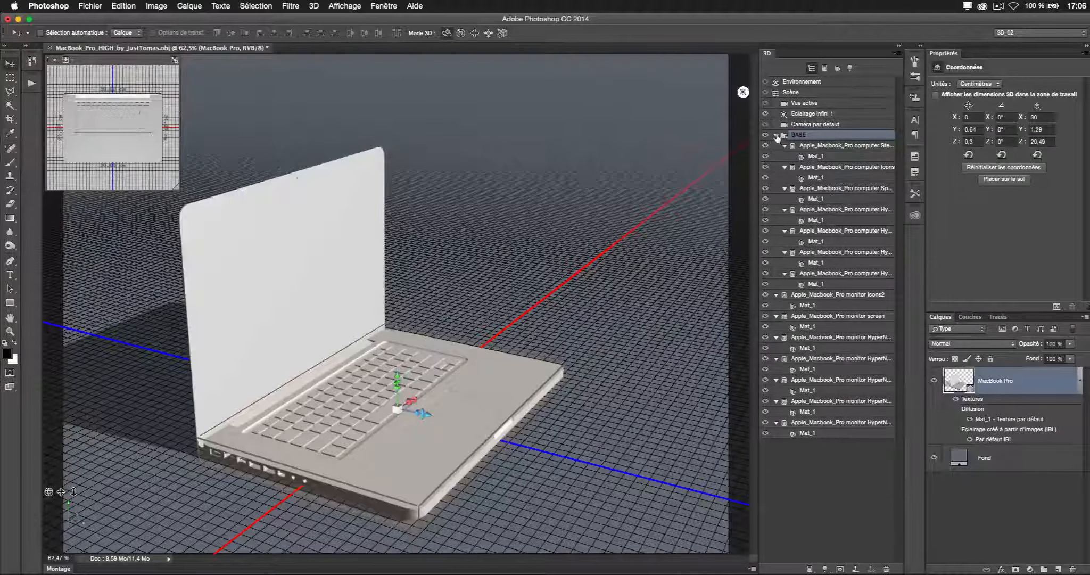
# Step: Collapse the BASE group and hide it in the 3D scene
pyautogui.click(776, 135)
pyautogui.click(766, 135)
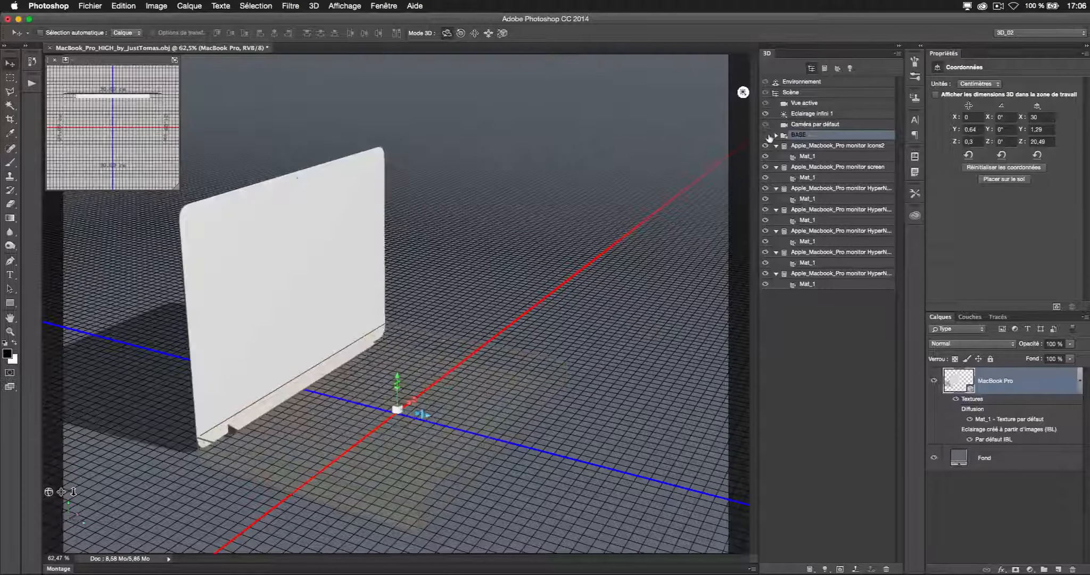
# Step: Group the seven Apple_Macbook_Pro monitor meshes and rename the group as ECRAN
pyautogui.click(816, 146)
pyautogui.keyDown('shift'); pyautogui.click(811, 274); pyautogui.keyUp('shift')
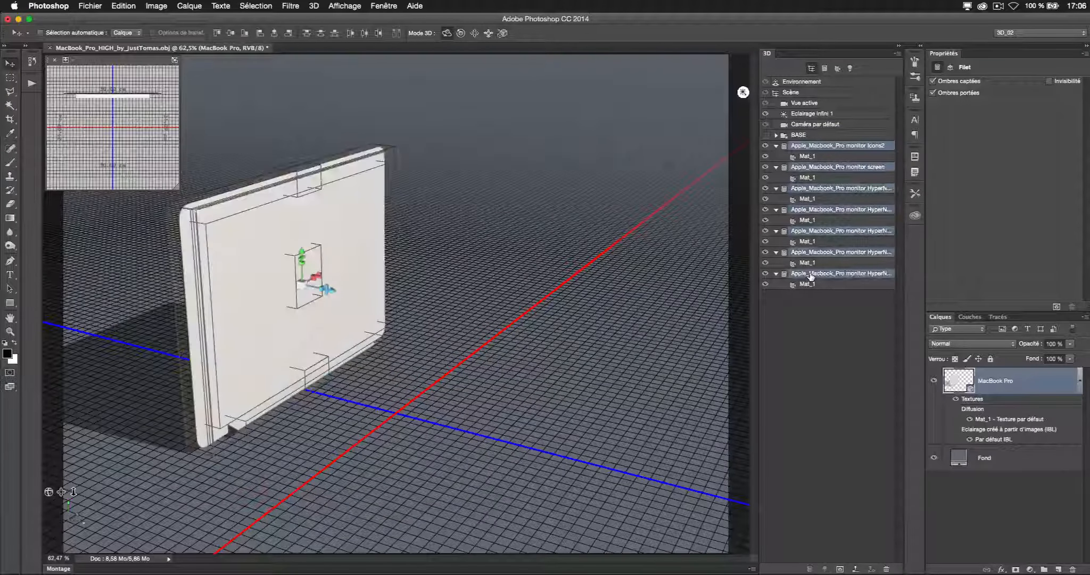
pyautogui.rightClick(810, 274)
pyautogui.click(811, 403)
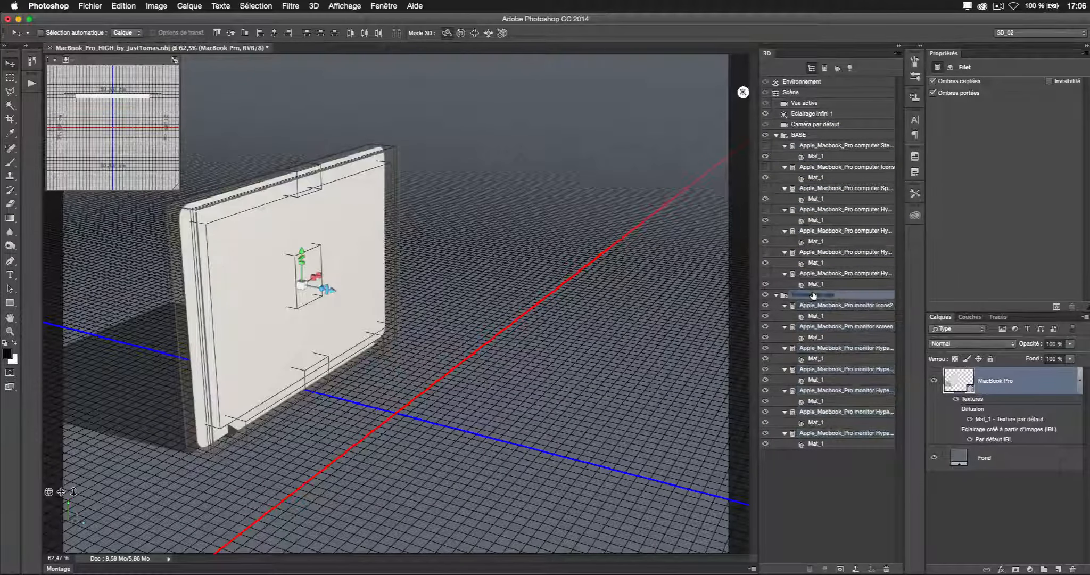
pyautogui.doubleClick(813, 294)
pyautogui.write('ECR')
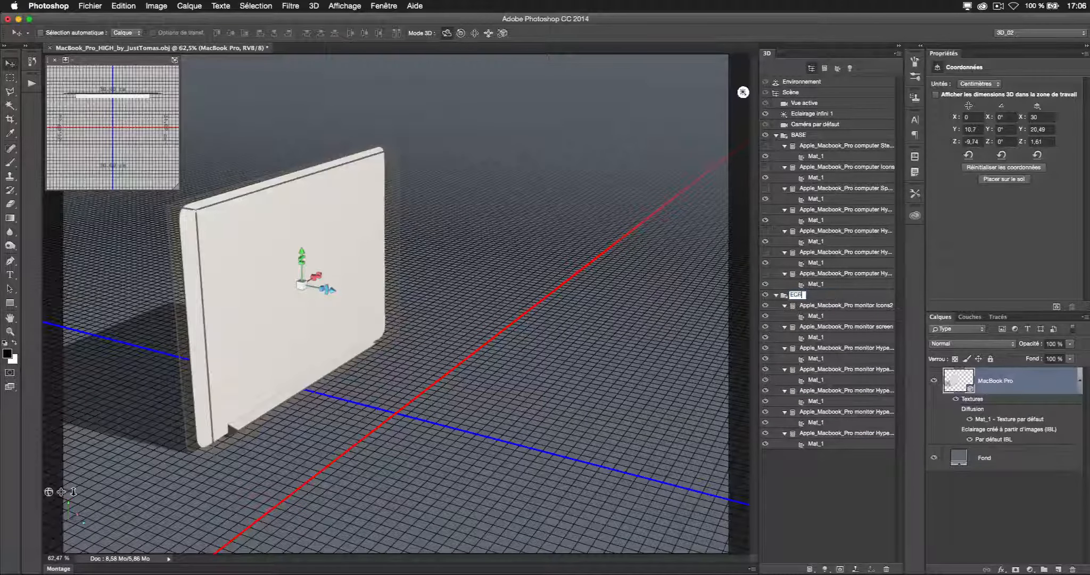
pyautogui.write('AN')
pyautogui.press('Return')
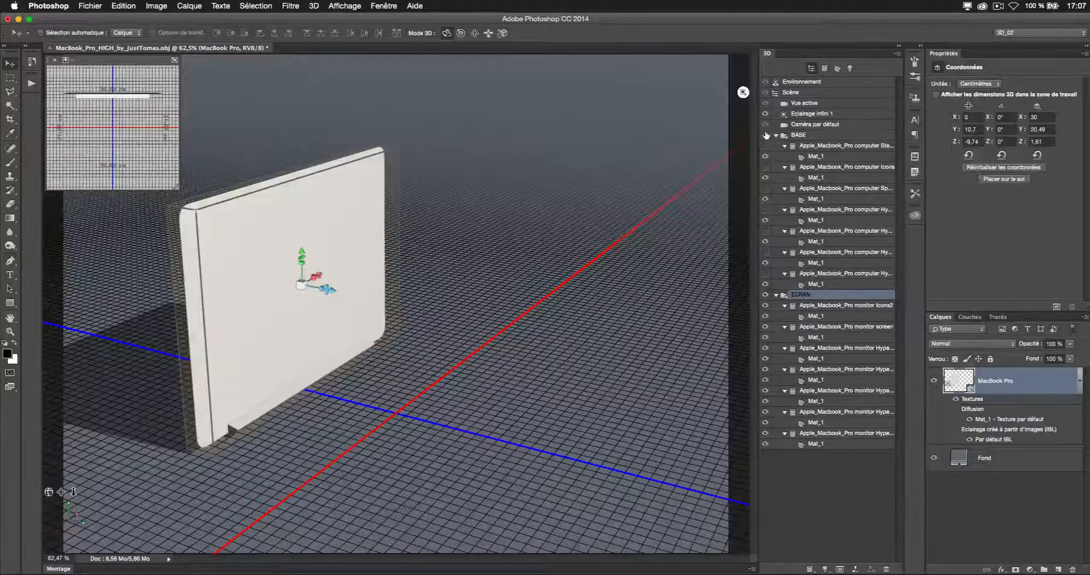
# Step: Make the BASE group visible again and collapse both the BASE and ECRAN groups
pyautogui.click(766, 135)
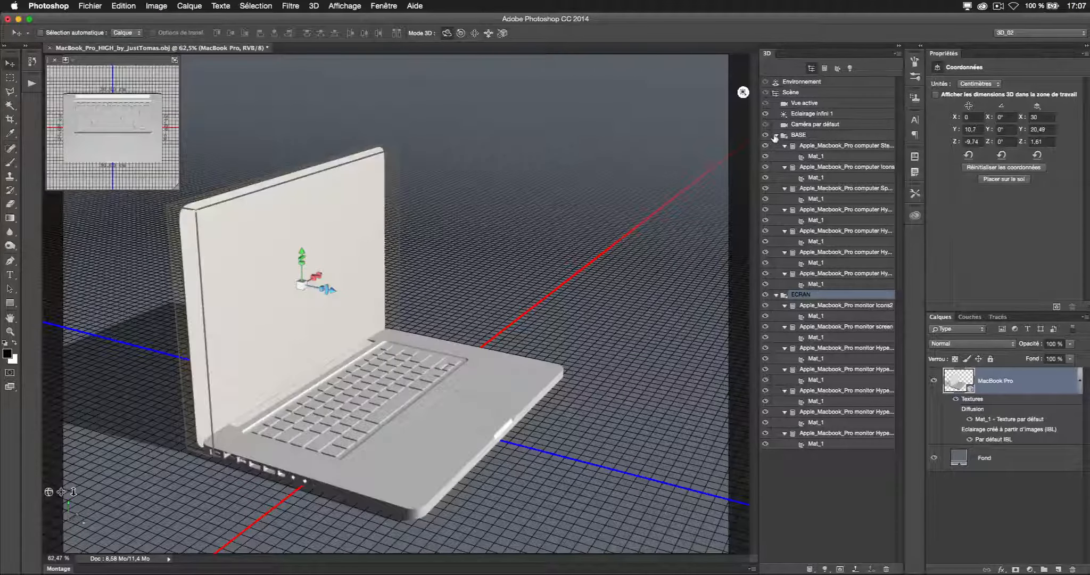
pyautogui.click(775, 136)
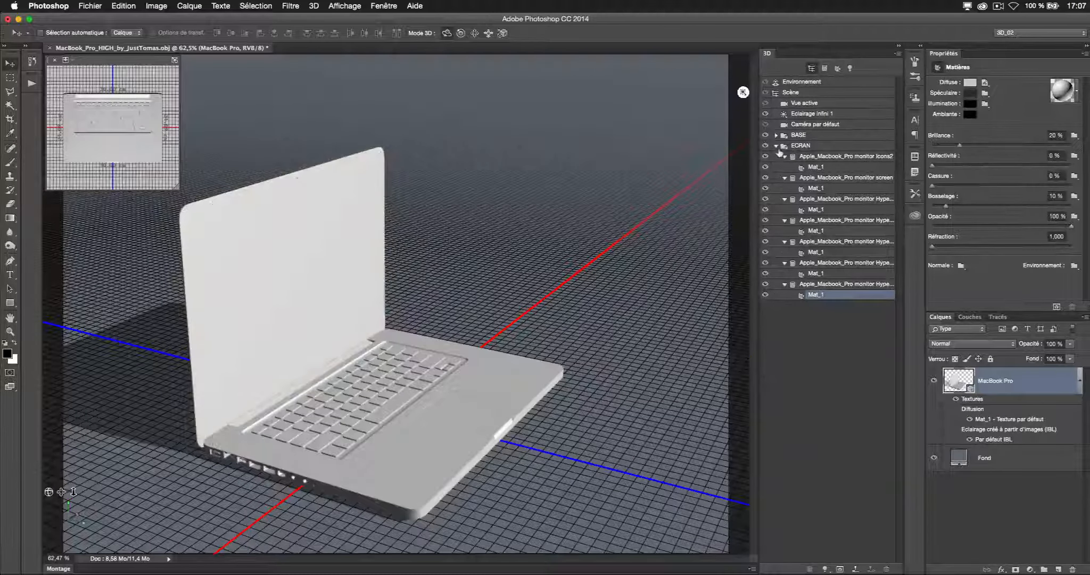
pyautogui.click(775, 145)
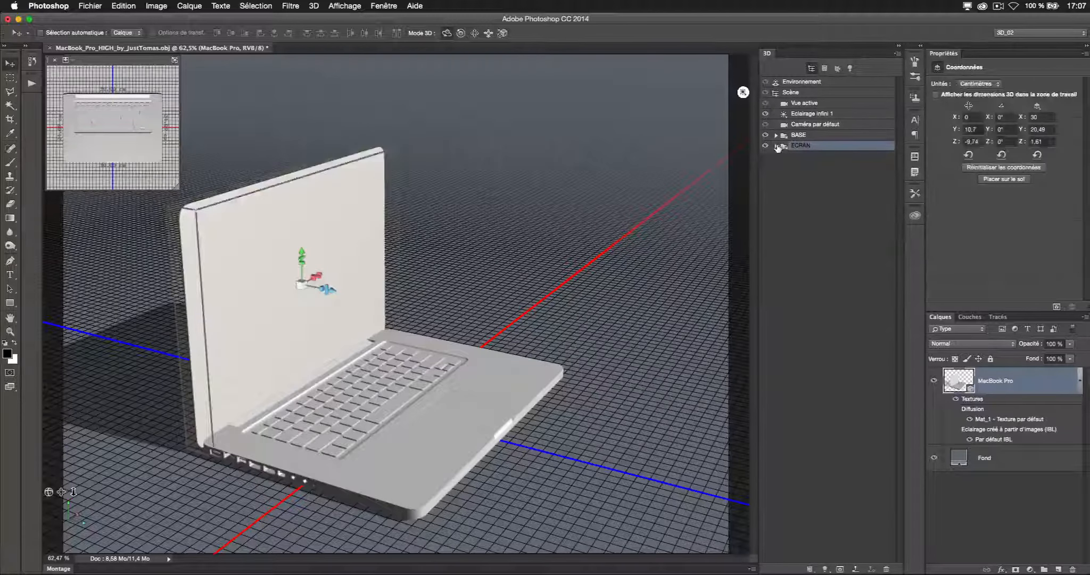
# Step: Expand the BASE group and inspect its computer meshes and their Mat_1 materials
pyautogui.click(776, 135)
pyautogui.click(818, 147)
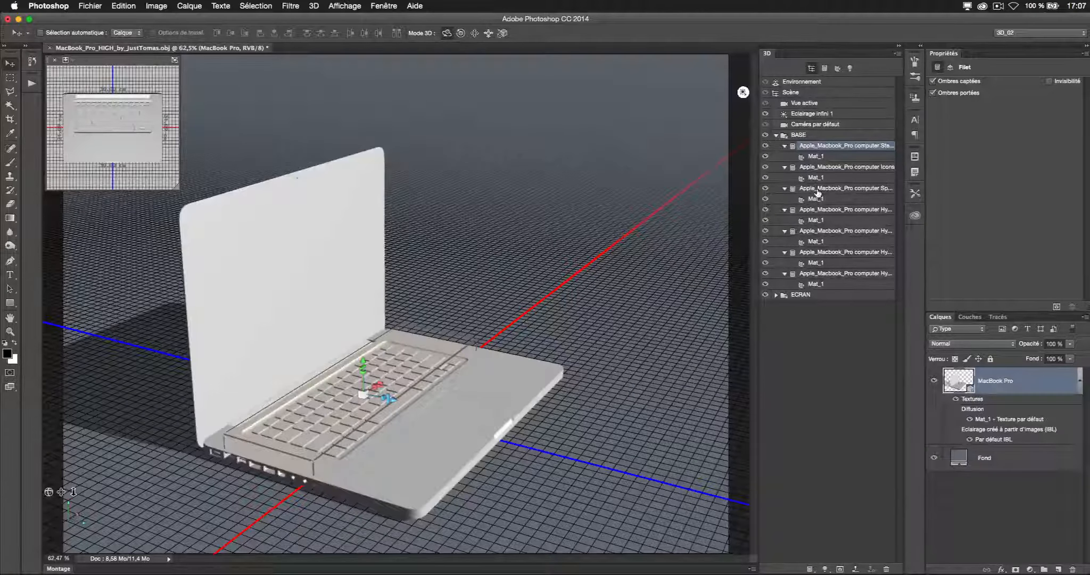
pyautogui.click(817, 157)
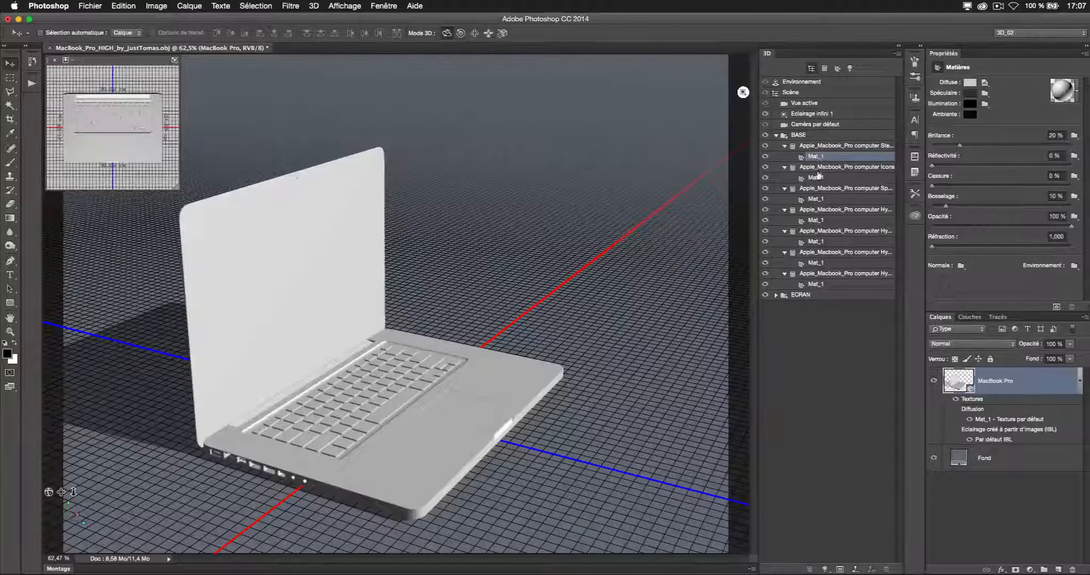
pyautogui.click(817, 178)
pyautogui.click(816, 221)
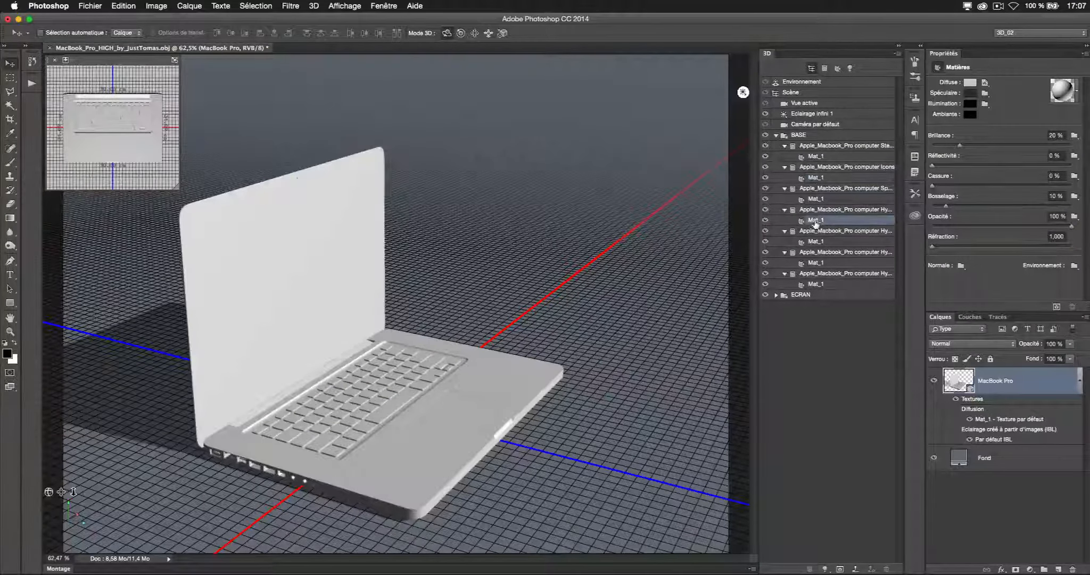
pyautogui.click(815, 201)
pyautogui.click(816, 189)
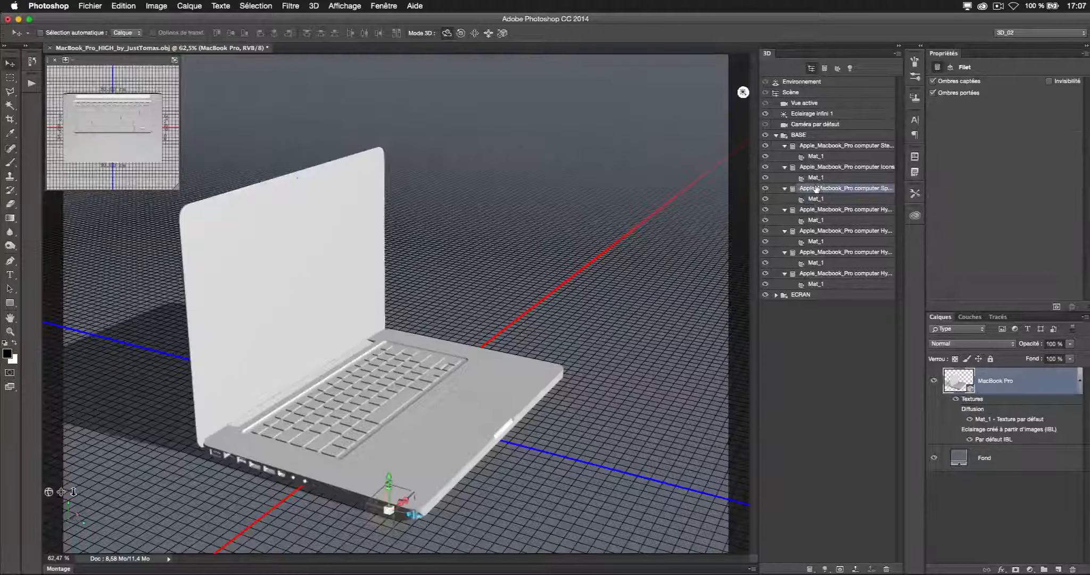
# Step: Try raising the first computer mesh in BASE and the computer Icons mesh separately along the Y axis, undoing each move
pyautogui.click(808, 150)
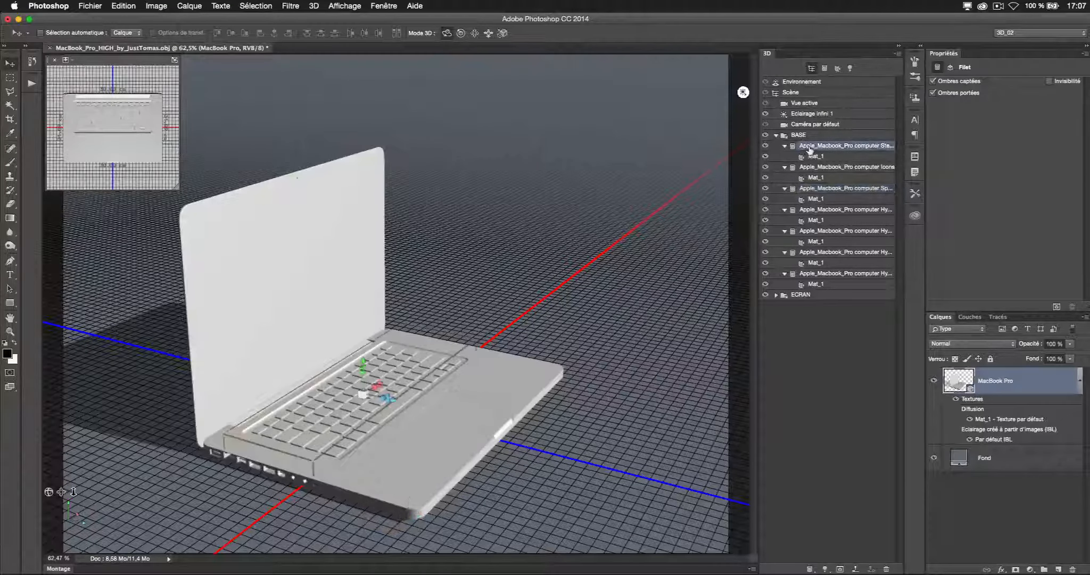
pyautogui.moveTo(364, 362); pyautogui.dragTo(358, 313)
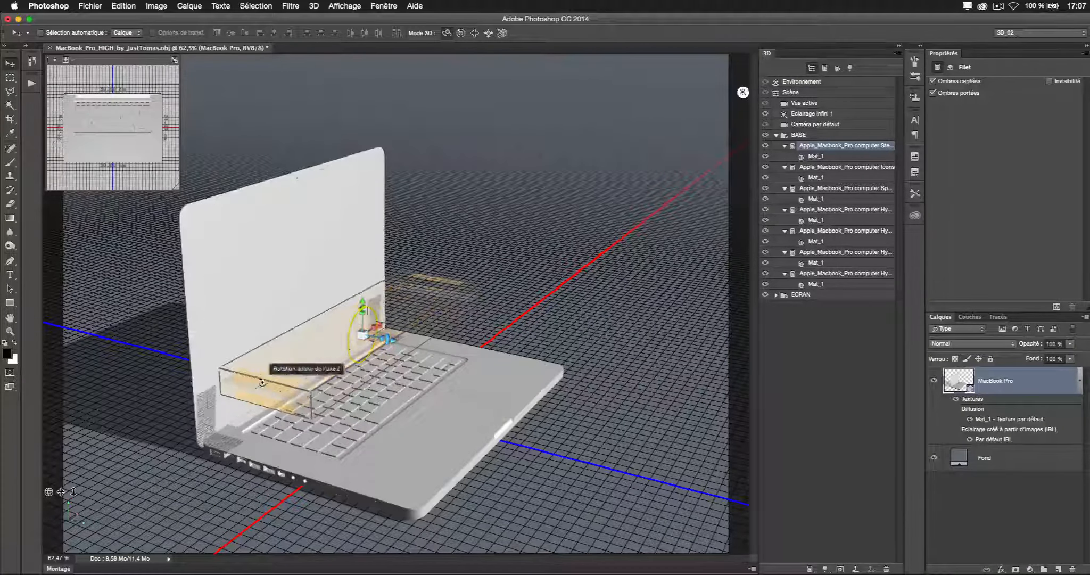
pyautogui.press('super+z')
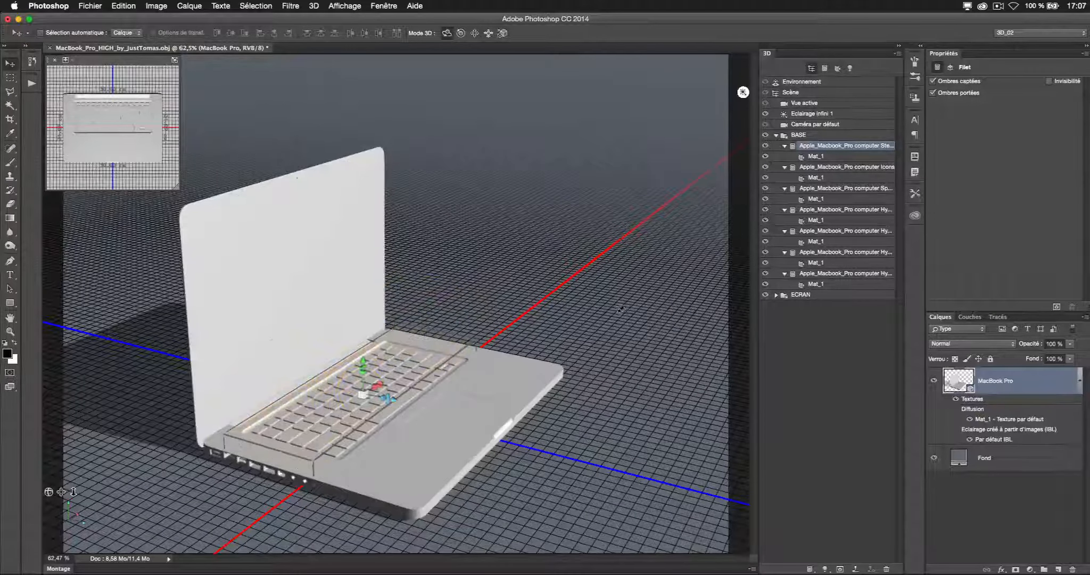
pyautogui.click(830, 168)
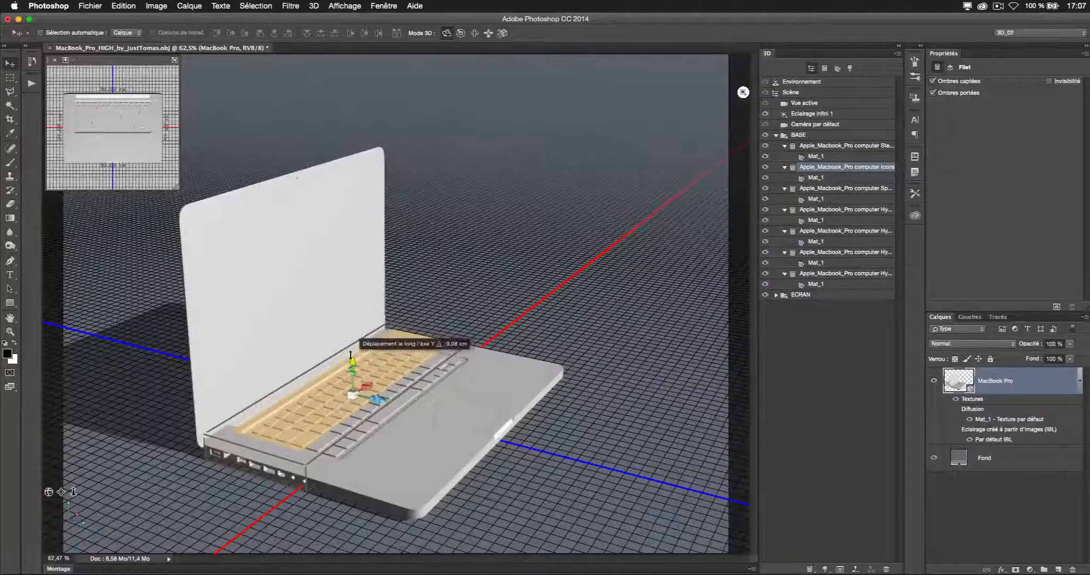
pyautogui.moveTo(350, 354); pyautogui.dragTo(353, 319)
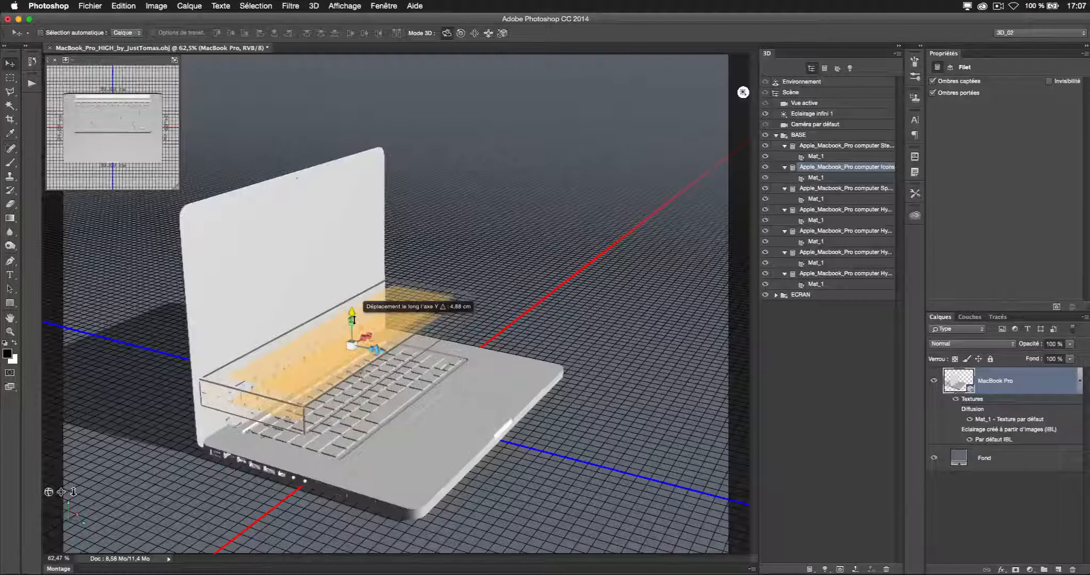
pyautogui.press('super+z')
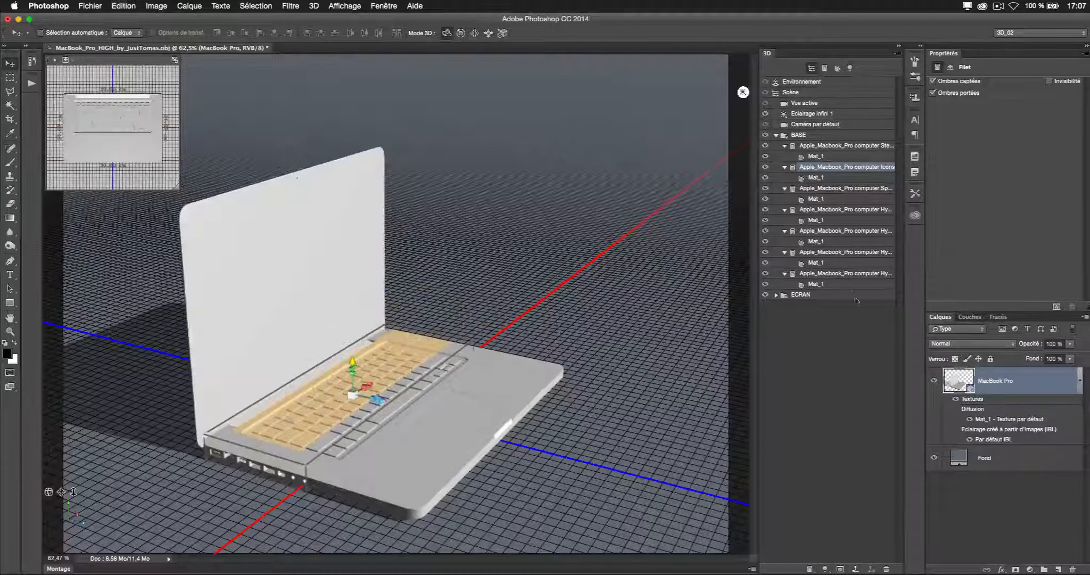
# Step: Try raising the last computer mesh in the BASE group along the Y axis
pyautogui.click(837, 275)
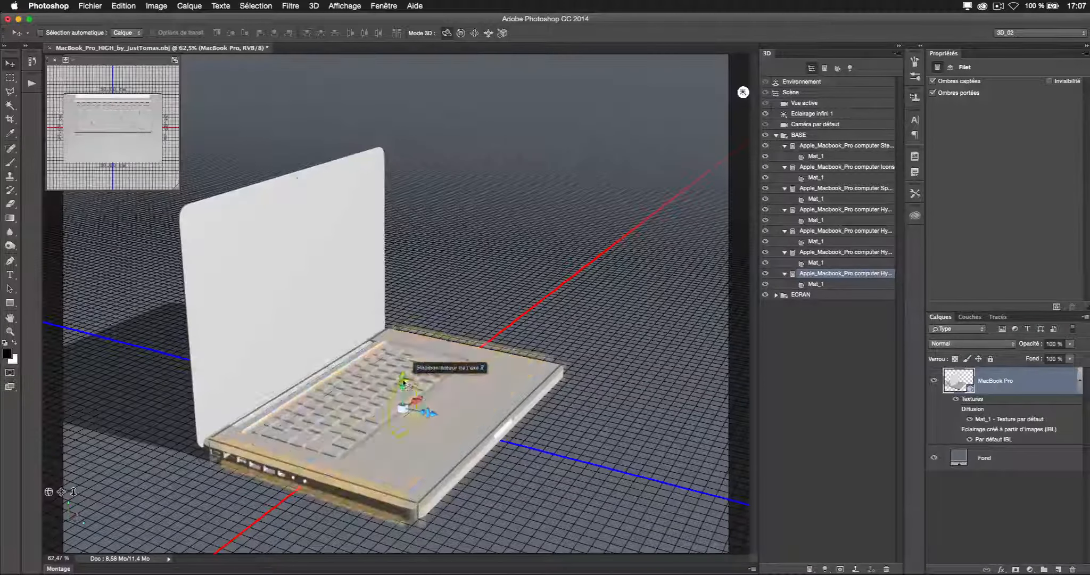
pyautogui.moveTo(405, 379); pyautogui.dragTo(409, 315)
# Step: Preview a red diffuse color (234, 52, 52) on the last computer mesh's Mat_1 material, cancel it, and undo the mesh's move
pyautogui.click(841, 284)
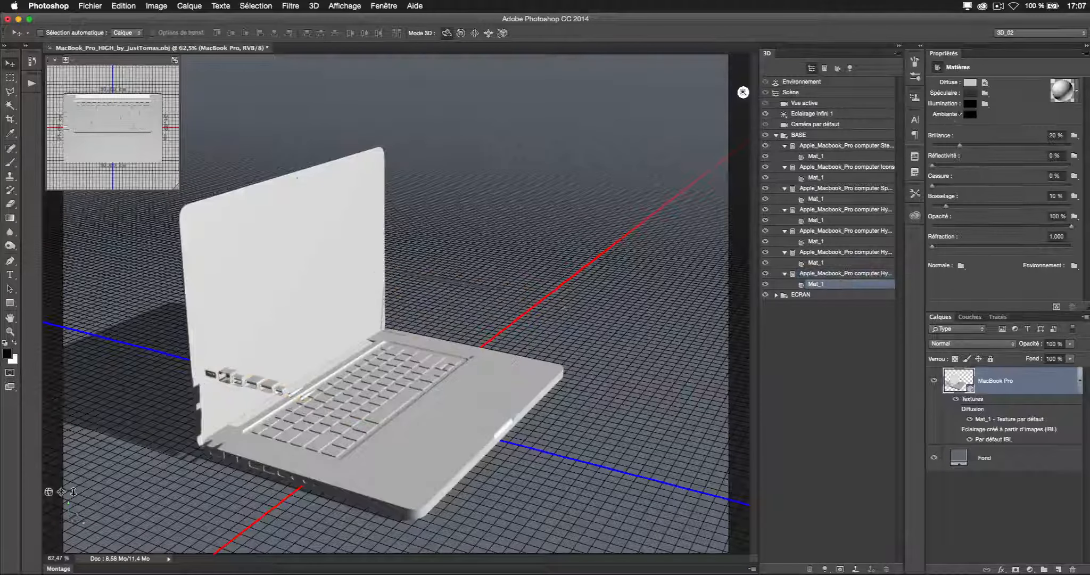
pyautogui.click(970, 82)
pyautogui.click(610, 374)
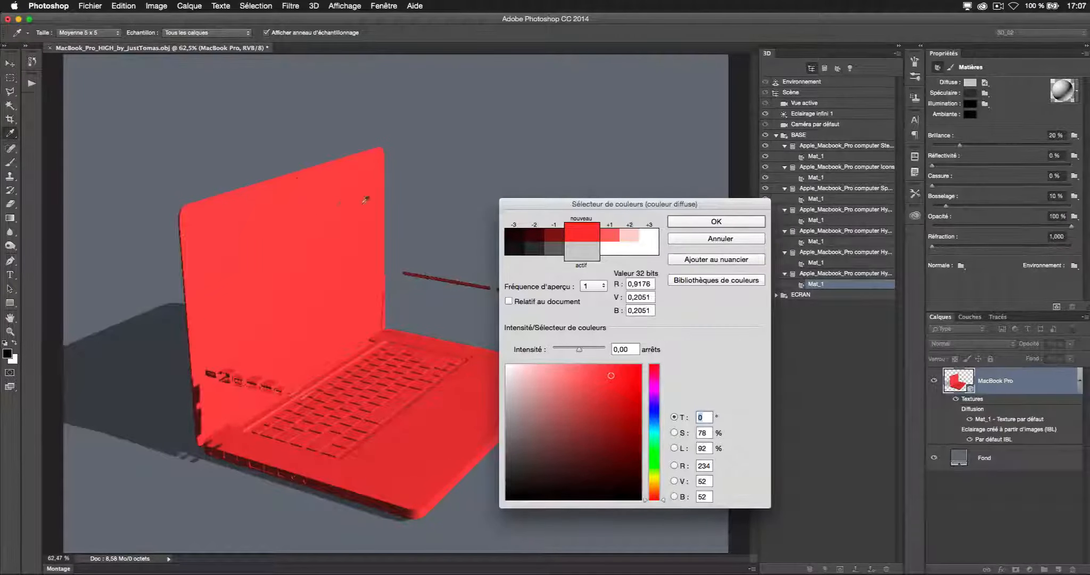
pyautogui.press('Escape')
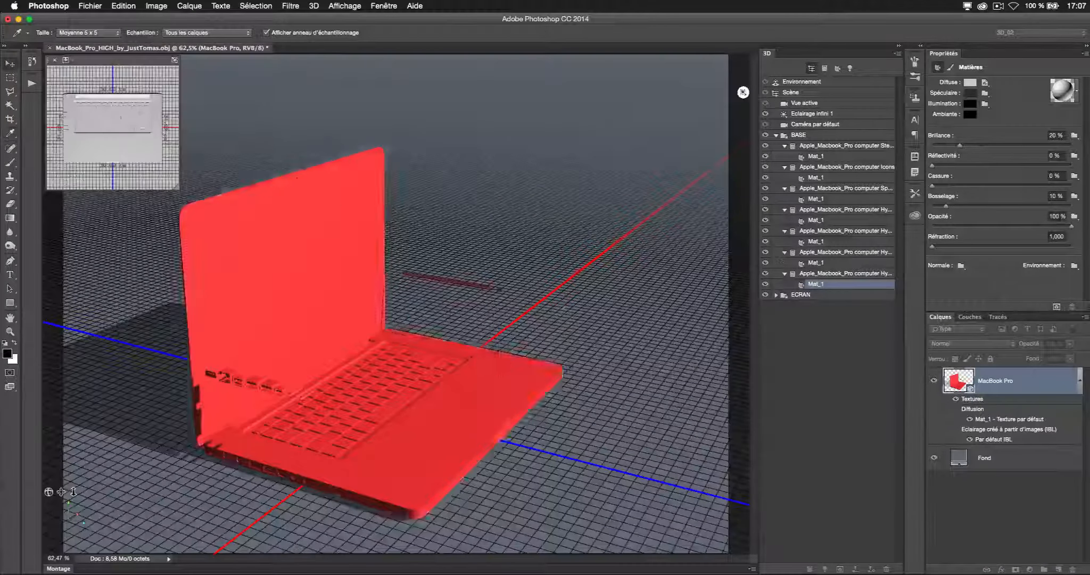
pyautogui.press('v')
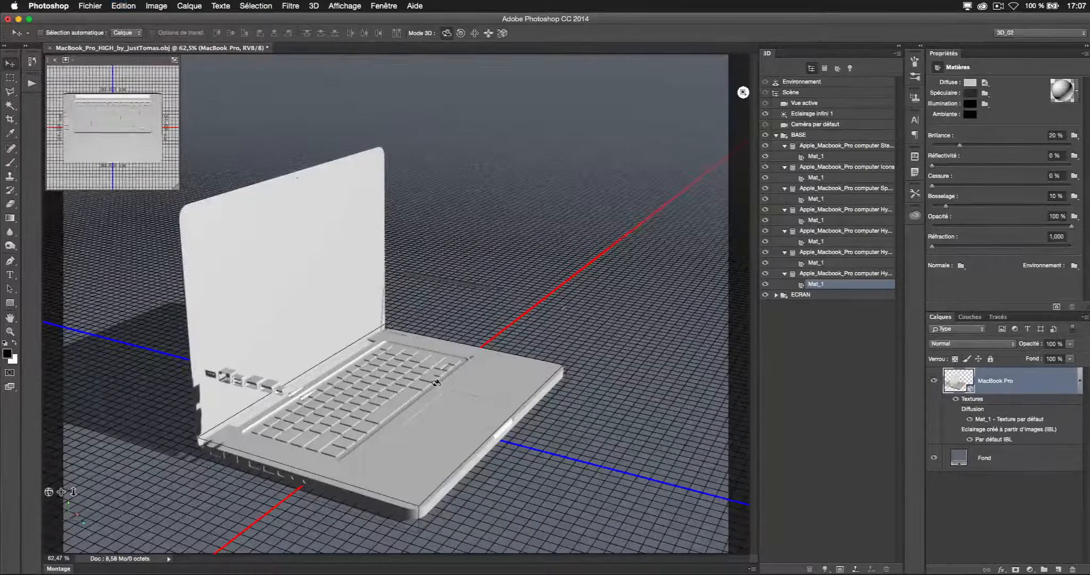
pyautogui.press('super+z')
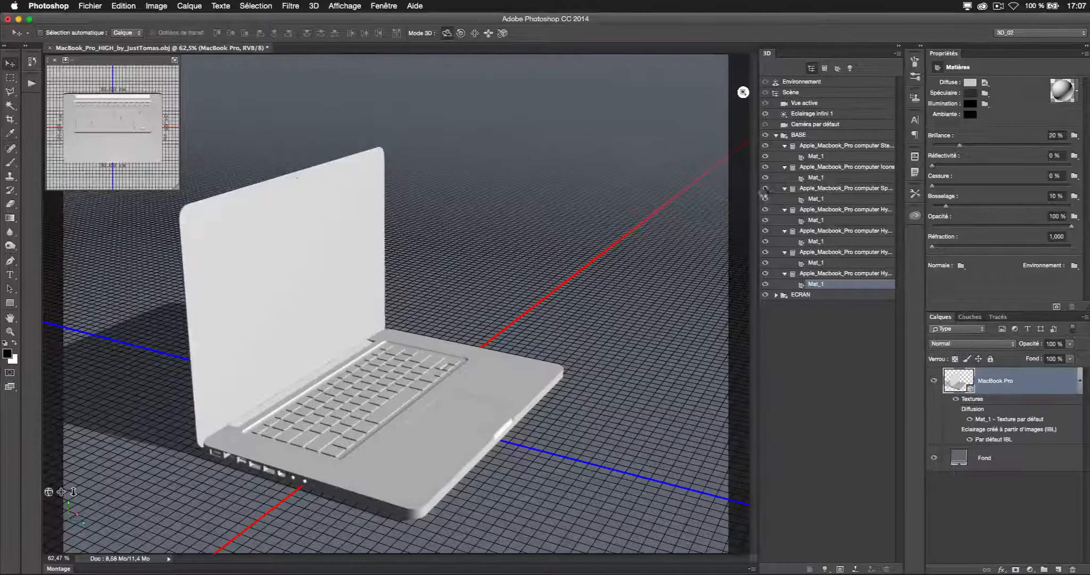
# Step: Hide every computer mesh in the BASE group except the first one
pyautogui.click(766, 211)
pyautogui.click(766, 254)
pyautogui.click(767, 273)
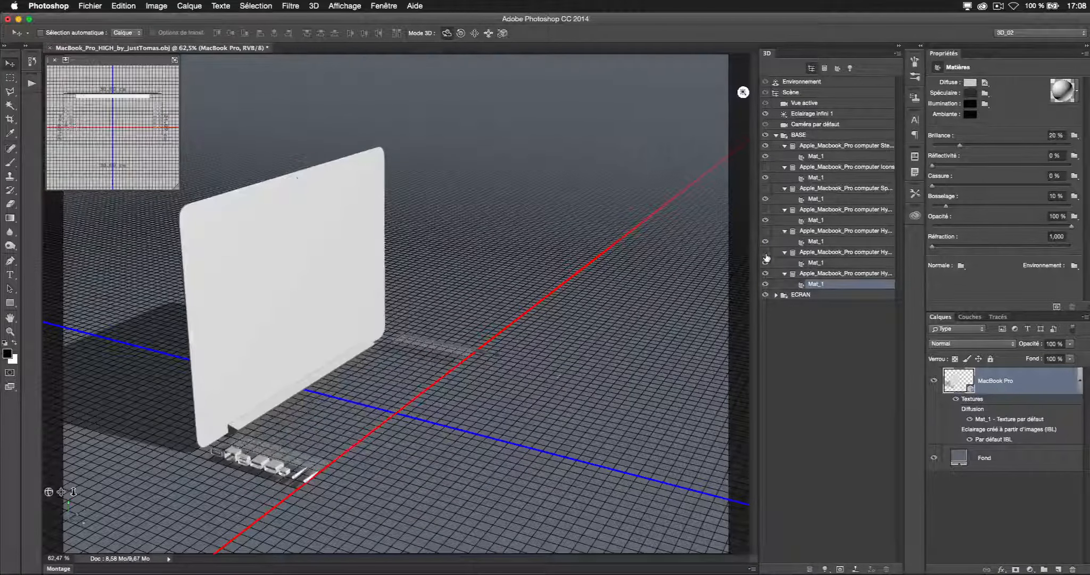
pyautogui.click(766, 273)
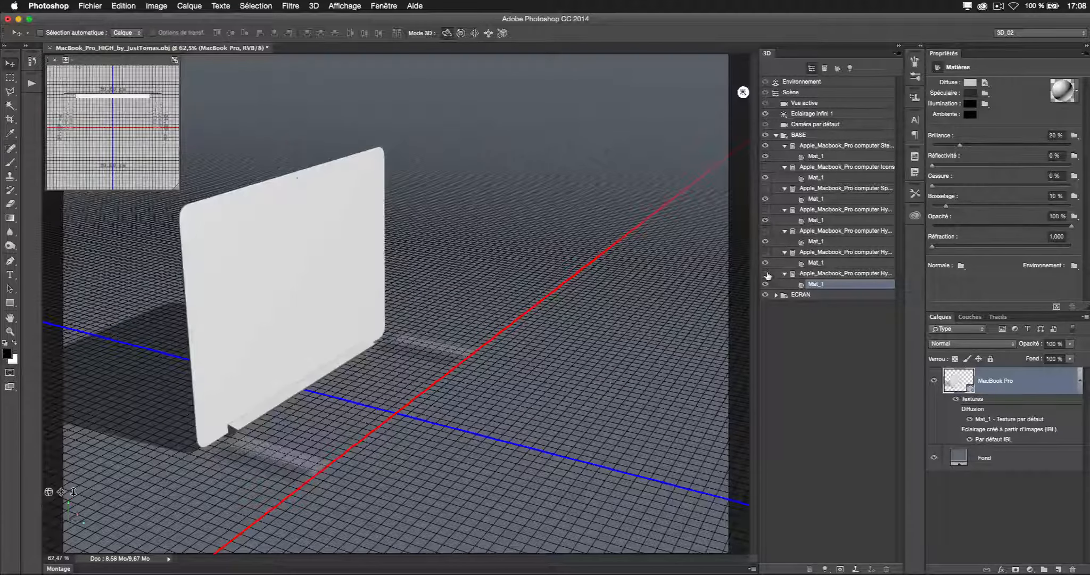
# Step: Rename the first computer mesh in the BASE group as Enceintes
pyautogui.doubleClick(815, 146)
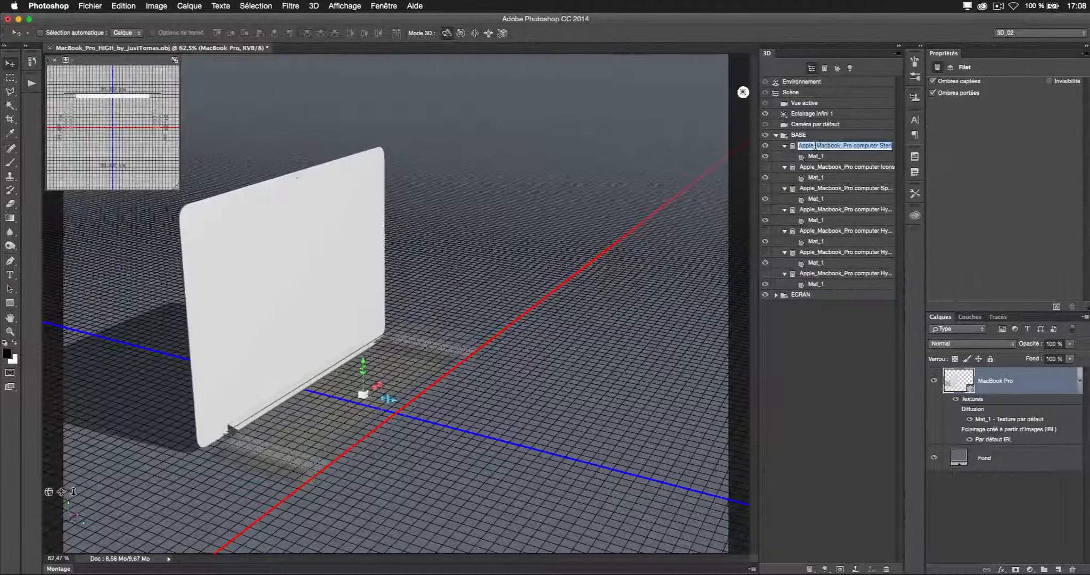
pyautogui.write('Enceintes')
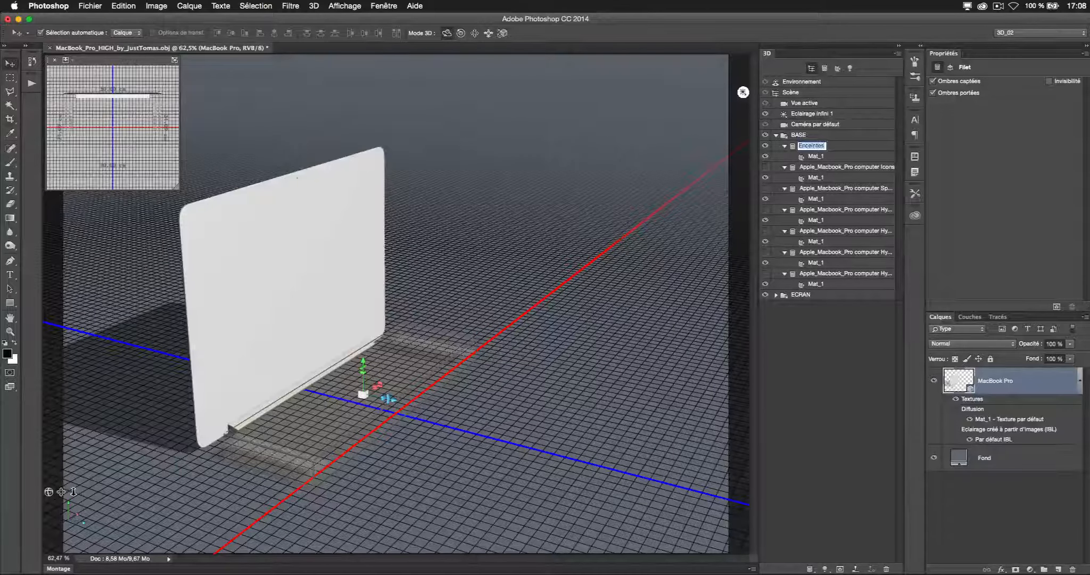
pyautogui.press('Return')
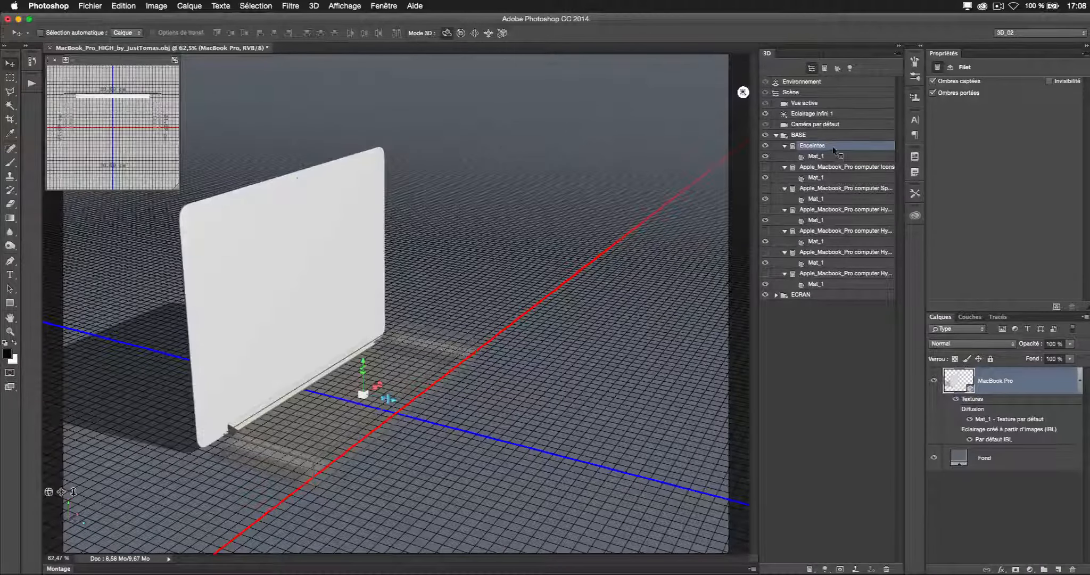
# Step: Duplicate the Enceintes mesh to give it an independent material, and delete the original mesh
pyautogui.rightClick(833, 150)
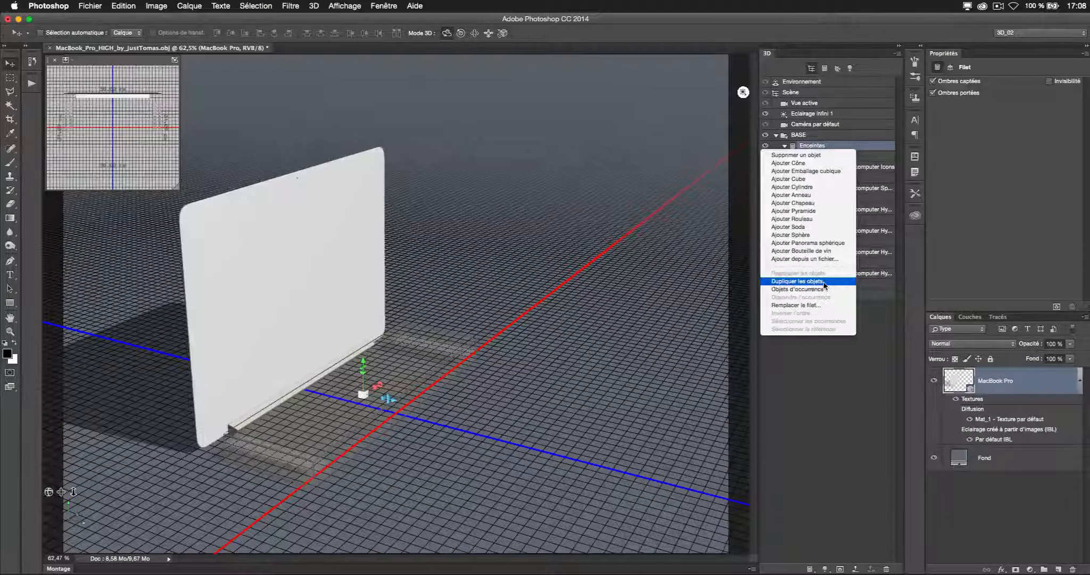
pyautogui.click(823, 283)
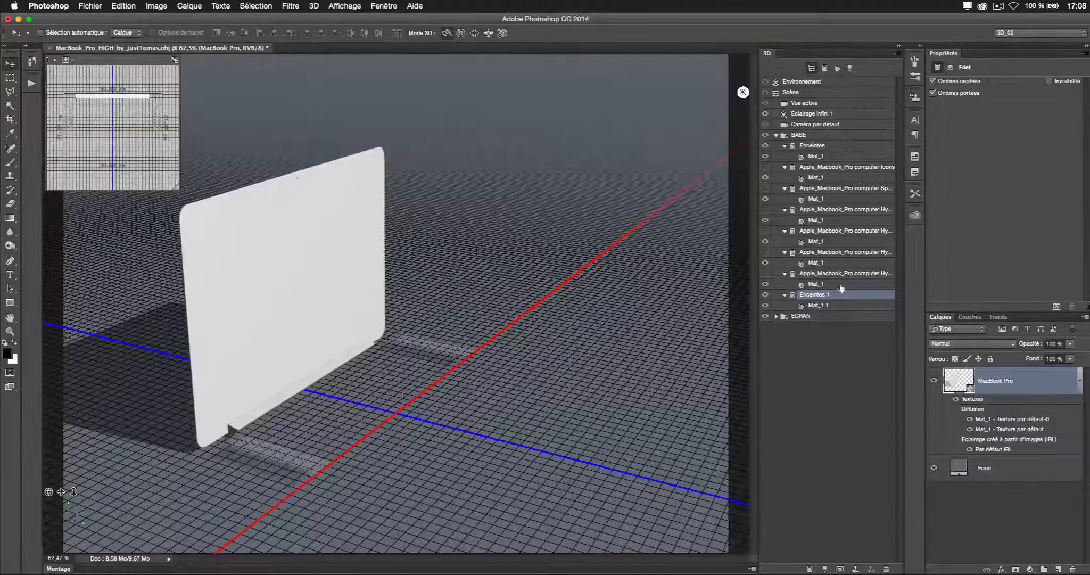
pyautogui.click(818, 147)
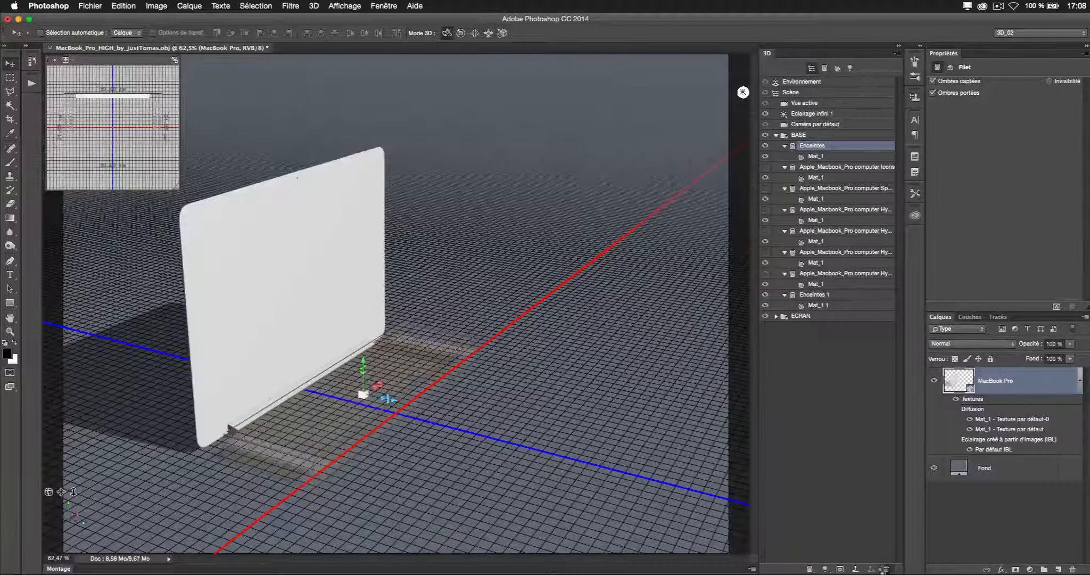
pyautogui.click(884, 568)
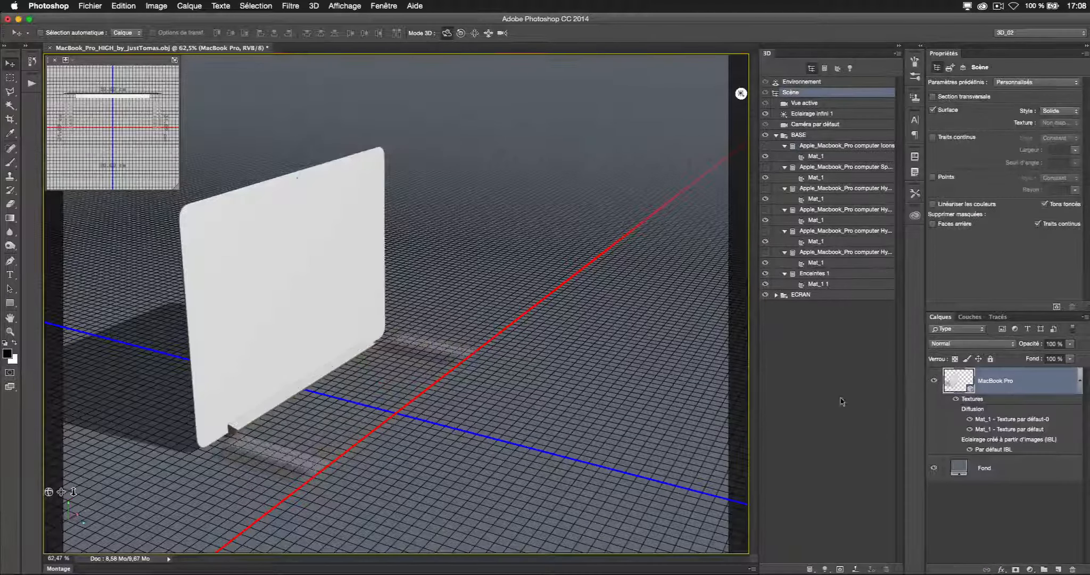
# Step: Rename the duplicated speaker mesh as Enceintes
pyautogui.click(812, 274)
pyautogui.doubleClick(812, 274)
pyautogui.write('Enceintes')
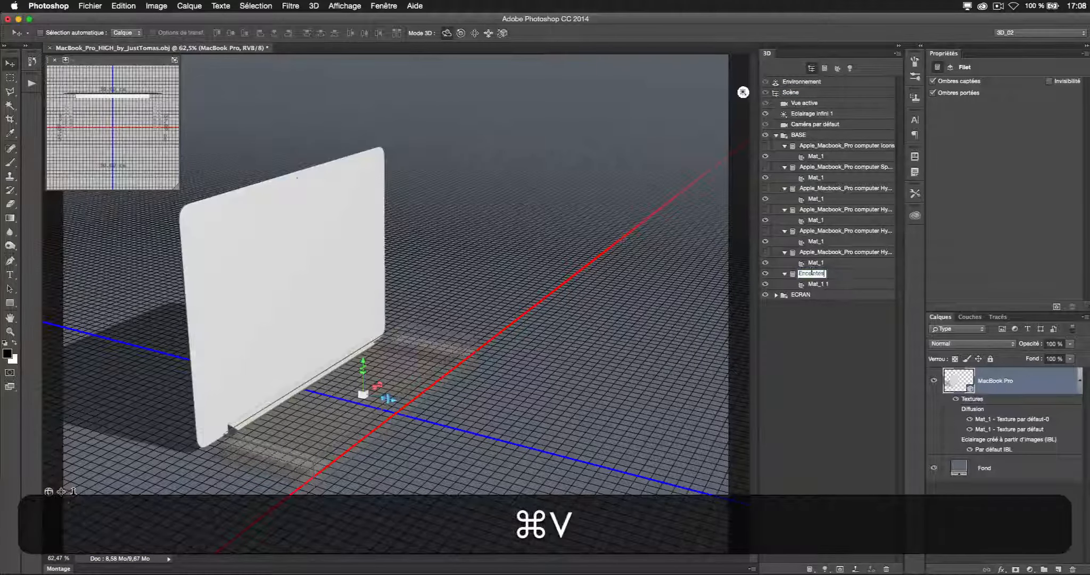
pyautogui.press('Return')
# Step: Rename the material of the Enceintes mesh as Enceintes
pyautogui.click(817, 284)
pyautogui.doubleClick(817, 284)
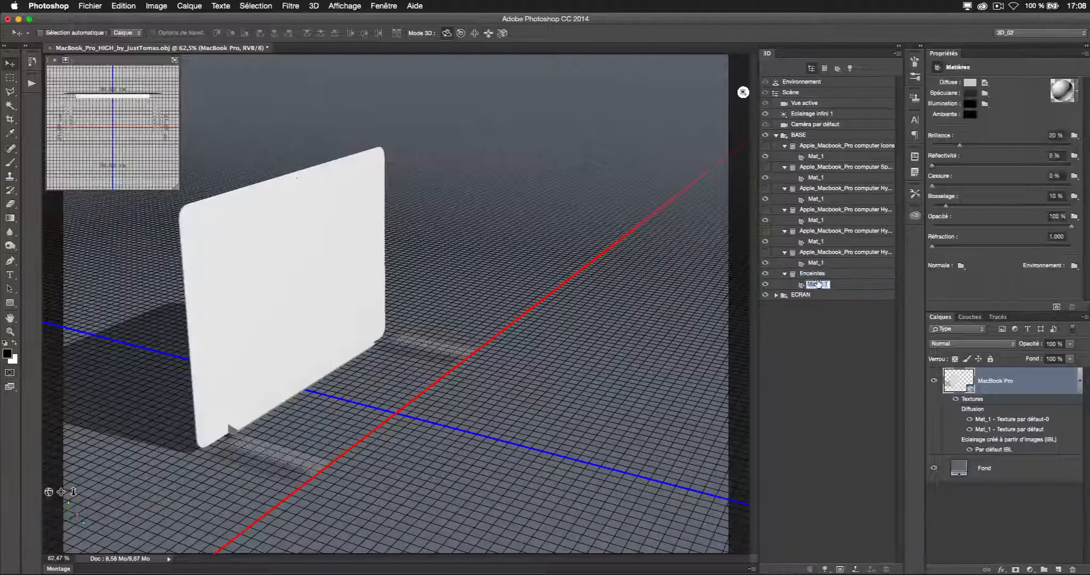
pyautogui.write('Enceintes')
pyautogui.click(841, 287)
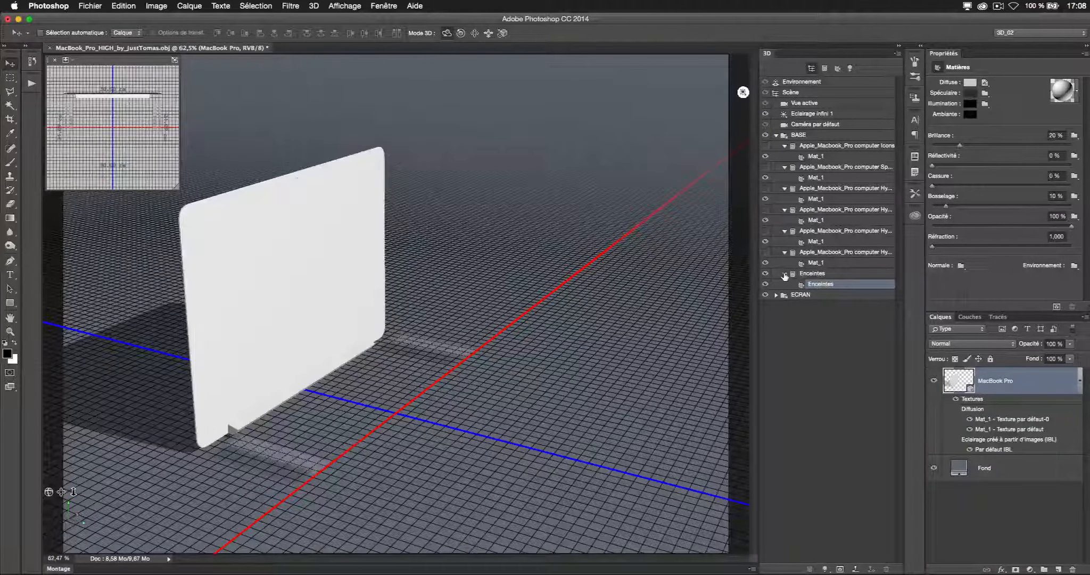
# Step: Set the Enceintes material's diffuse colour to grey (RGB 115, 112, 112) and remove its diffuse texture
pyautogui.click(969, 84)
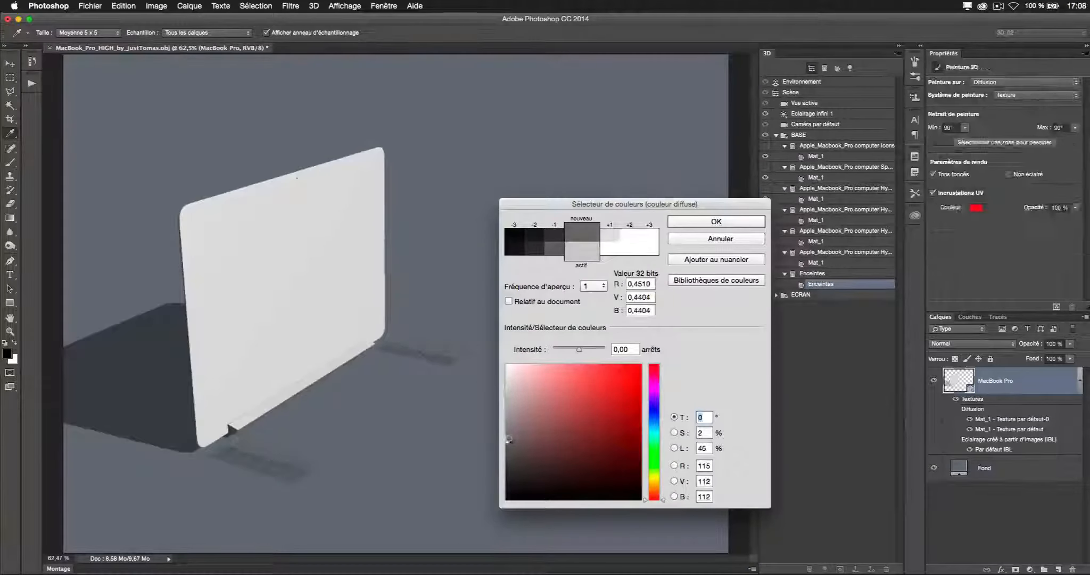
pyautogui.press('Return')
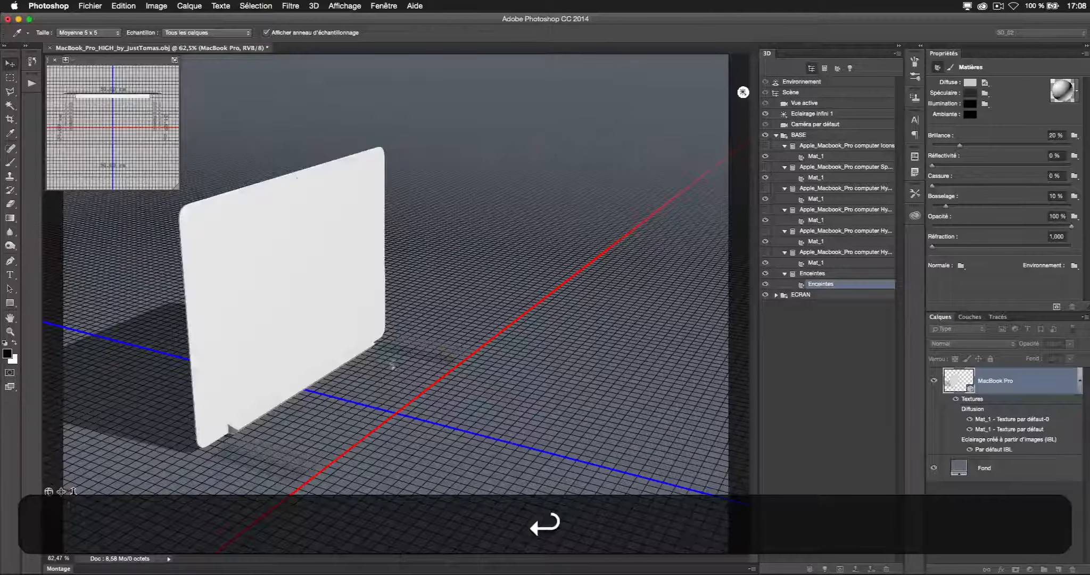
pyautogui.click(984, 85)
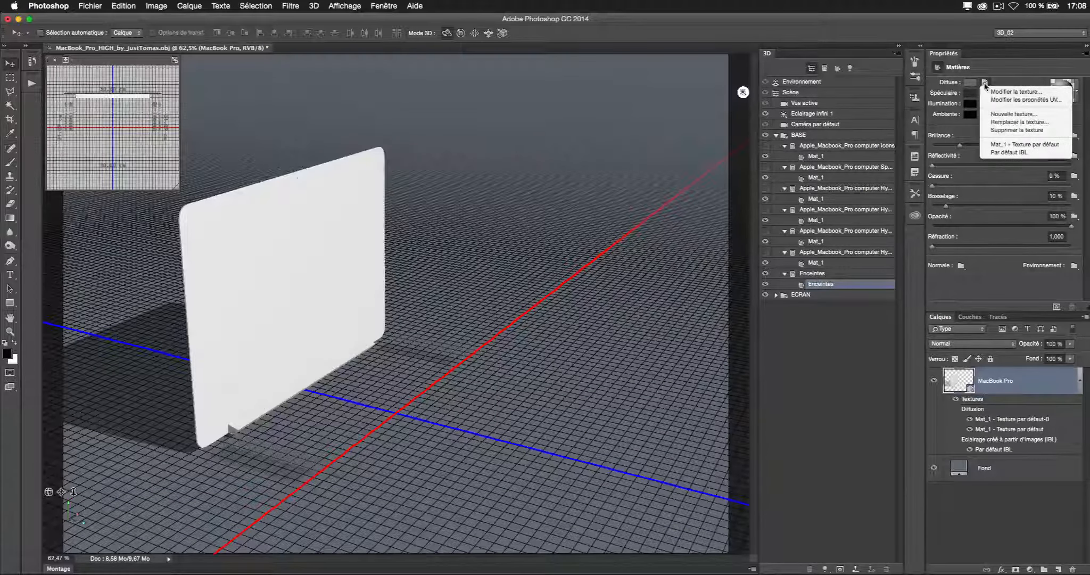
pyautogui.click(999, 135)
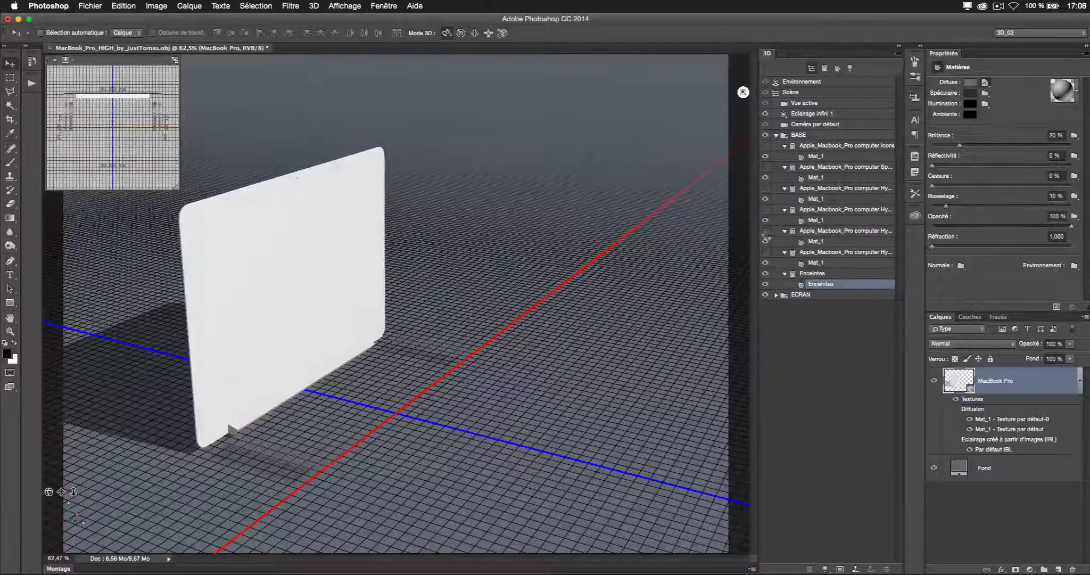
pyautogui.click(785, 274)
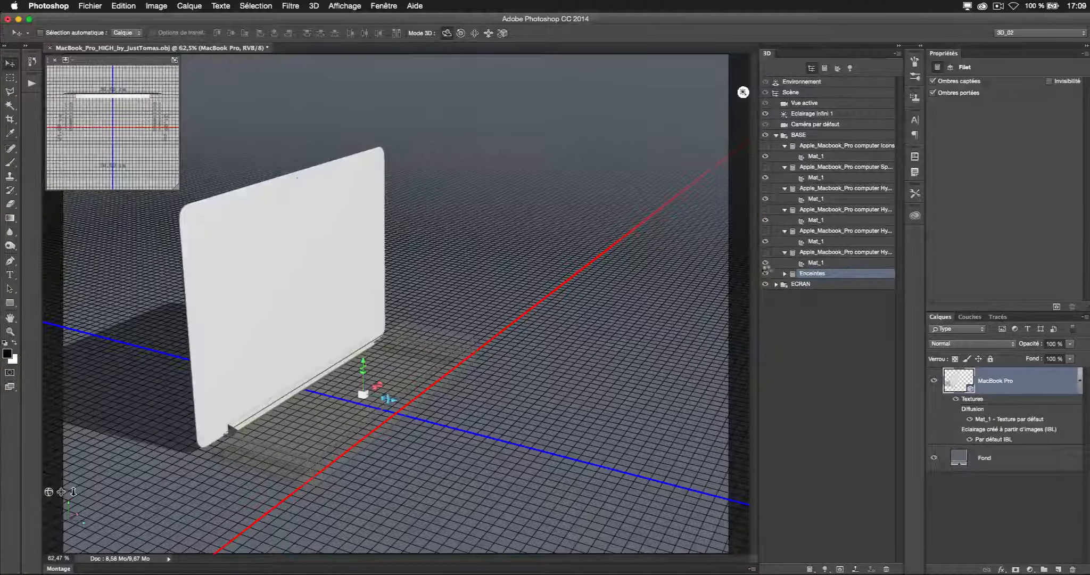
# Step: Hide the Enceintes mesh, show the ports mesh above it in the BASE group, and rename that mesh Plugs
pyautogui.click(766, 253)
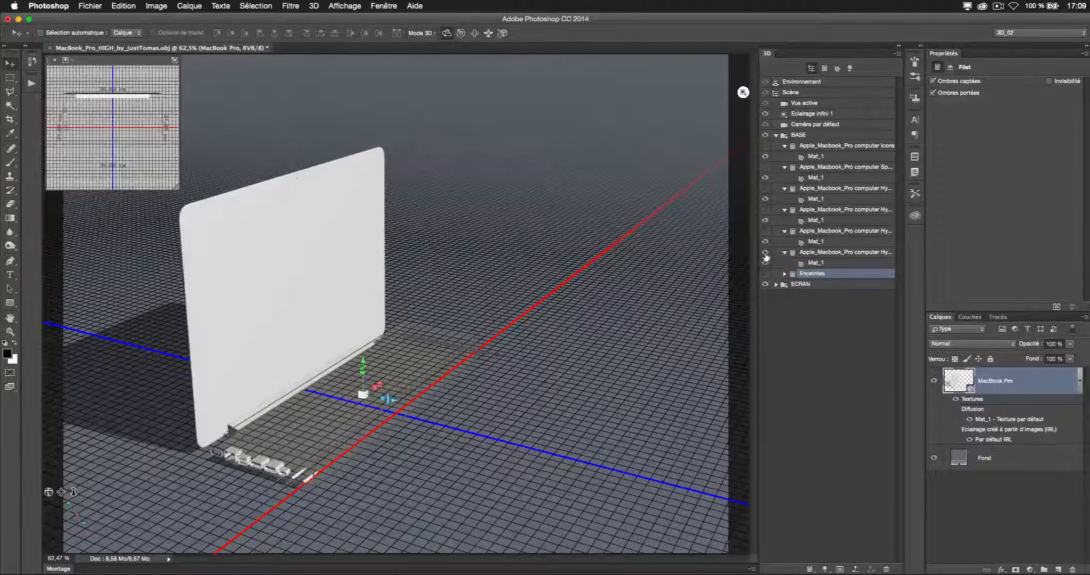
pyautogui.doubleClick(818, 252)
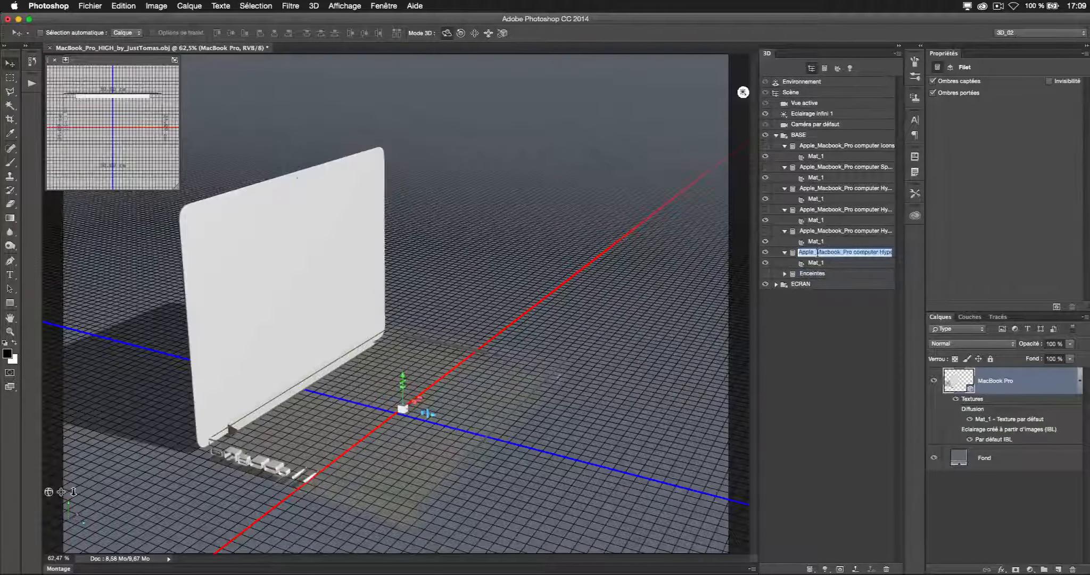
pyautogui.write('Hu')
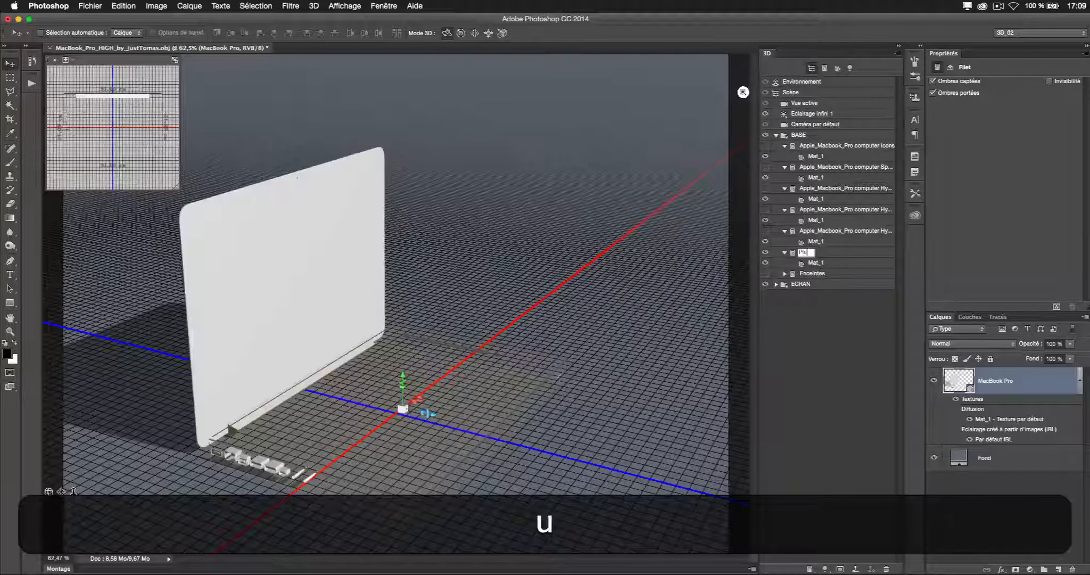
pyautogui.write('gs')
pyautogui.hotkey('shift', 'Up')
pyautogui.press('super+c')
pyautogui.press('shift+super+Up')
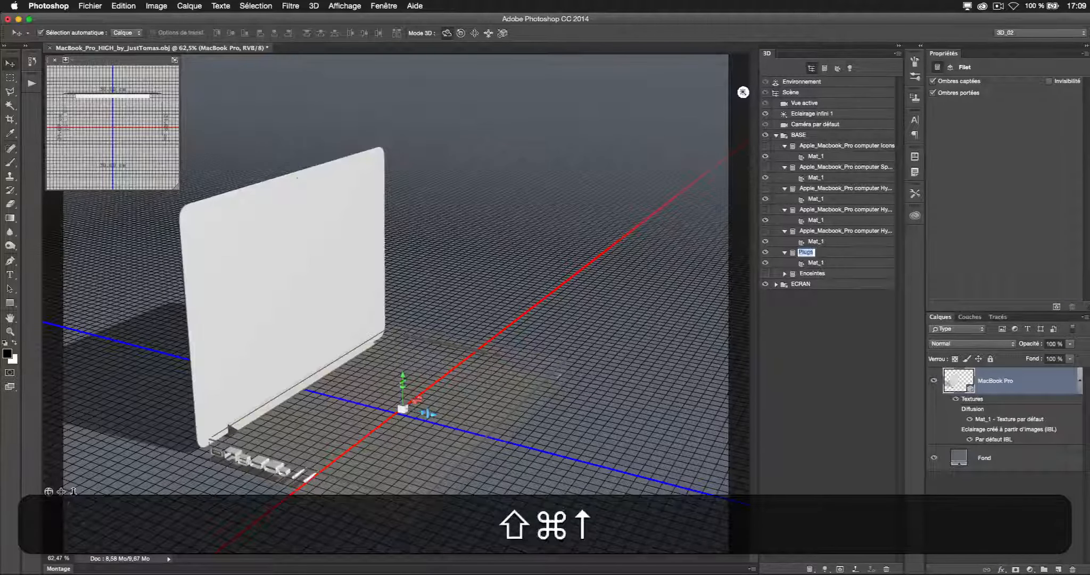
pyautogui.press('shift+super+c')
pyautogui.press('super+Return')
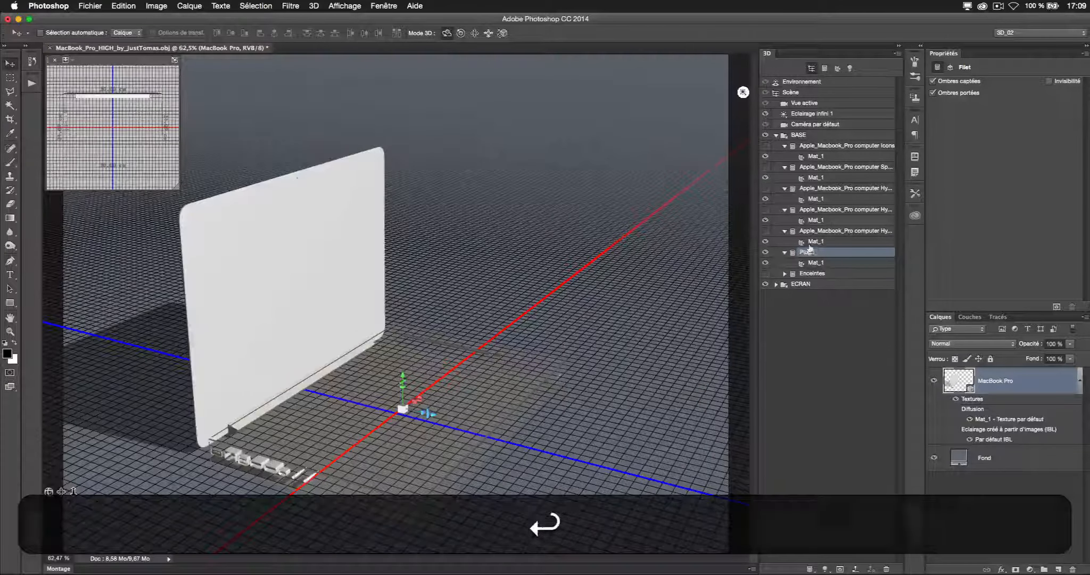
# Step: Duplicate the Plugs mesh to give it an independent material, and delete the original mesh
pyautogui.keyDown('ctrl'); pyautogui.click(832, 254); pyautogui.keyUp('ctrl')
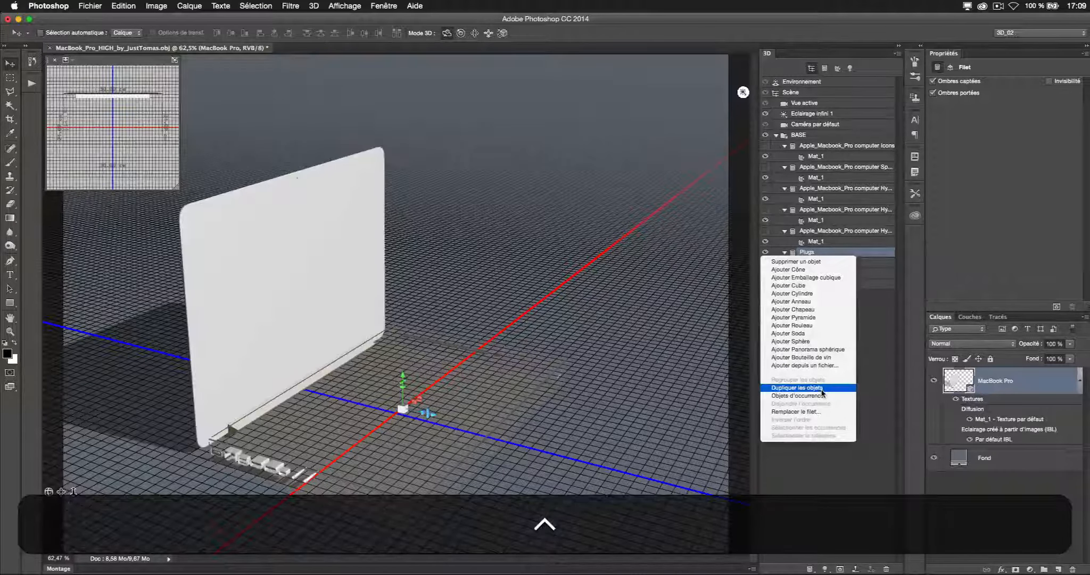
pyautogui.click(822, 393)
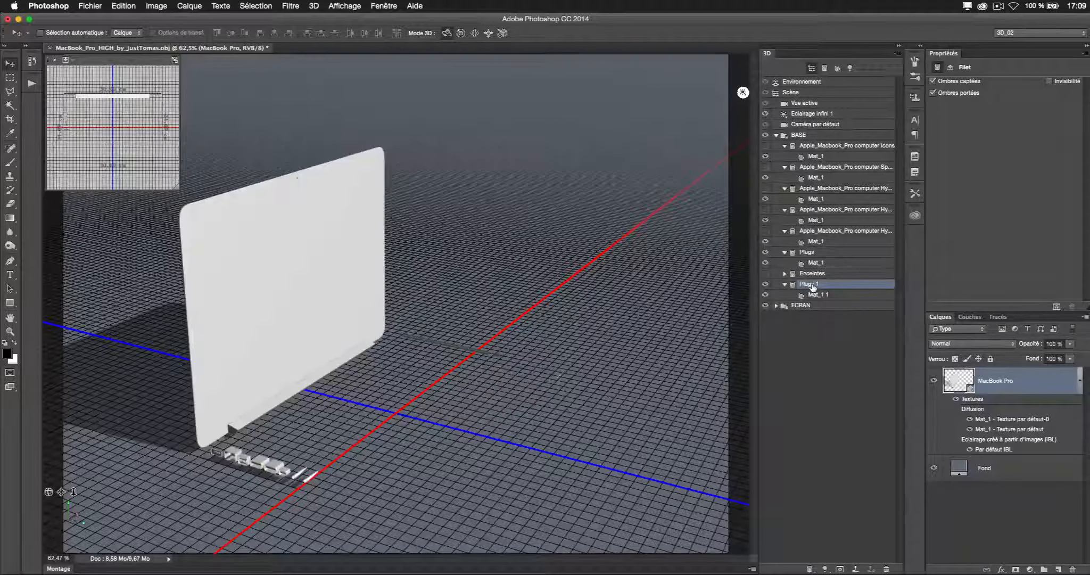
pyautogui.doubleClick(811, 287)
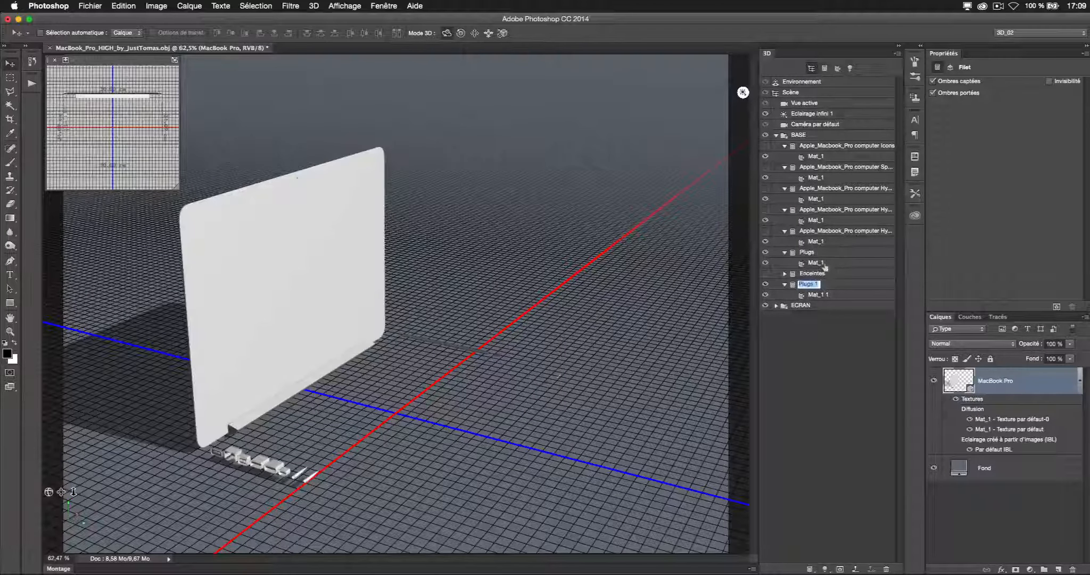
pyautogui.press('Return')
pyautogui.click(810, 253)
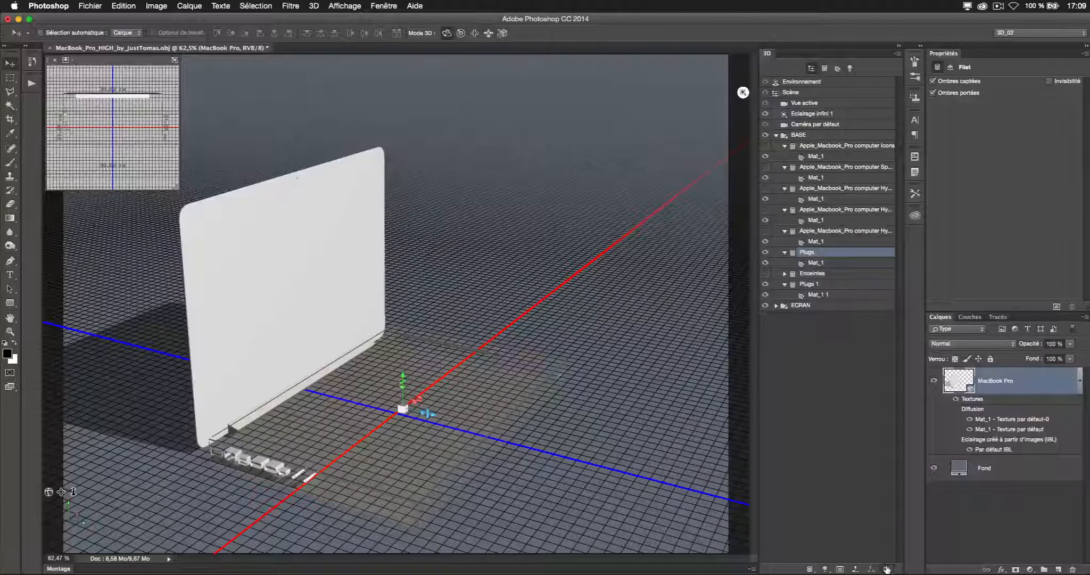
pyautogui.click(886, 568)
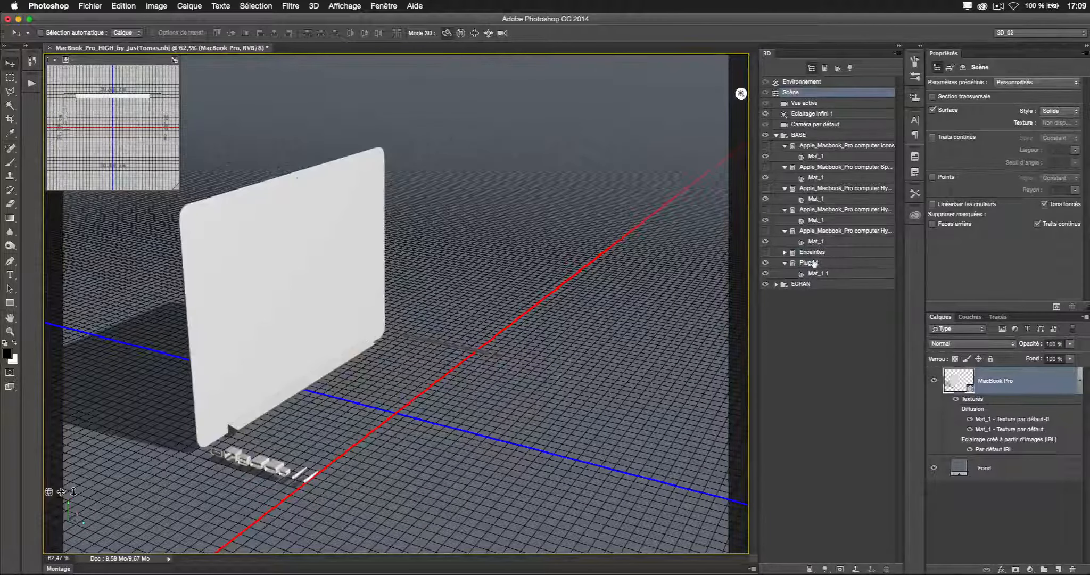
# Step: Rename both the duplicated ports mesh and its material as Plugs
pyautogui.click(814, 263)
pyautogui.press('super+v')
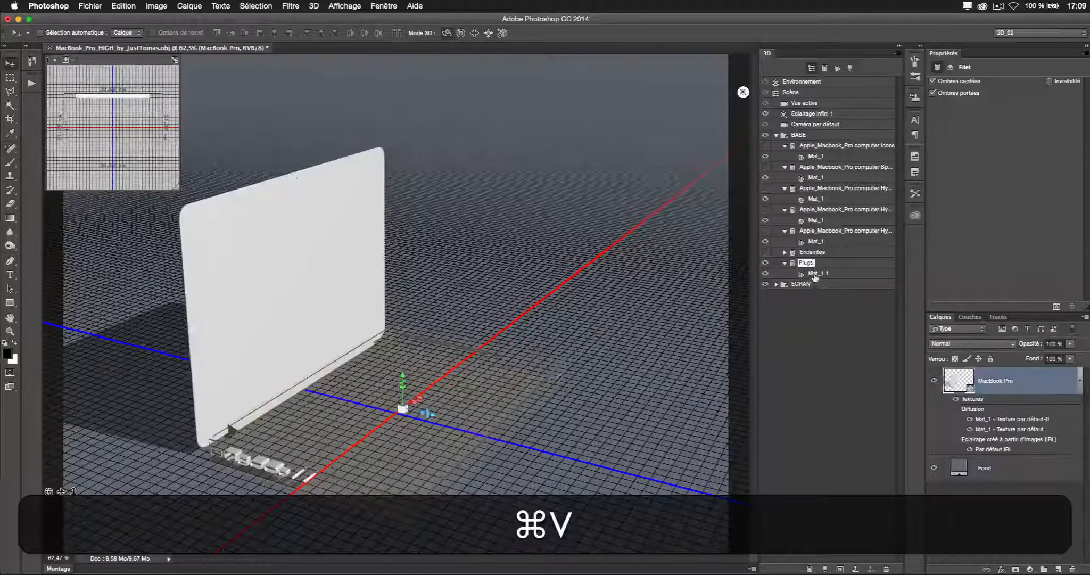
pyautogui.doubleClick(814, 274)
pyautogui.press('super+v')
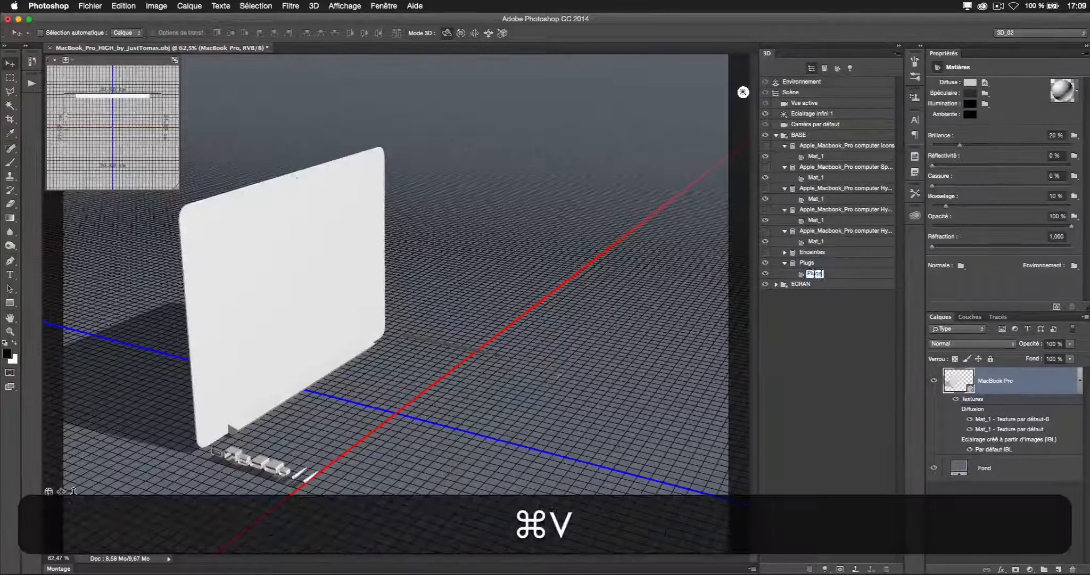
pyautogui.press('Escape')
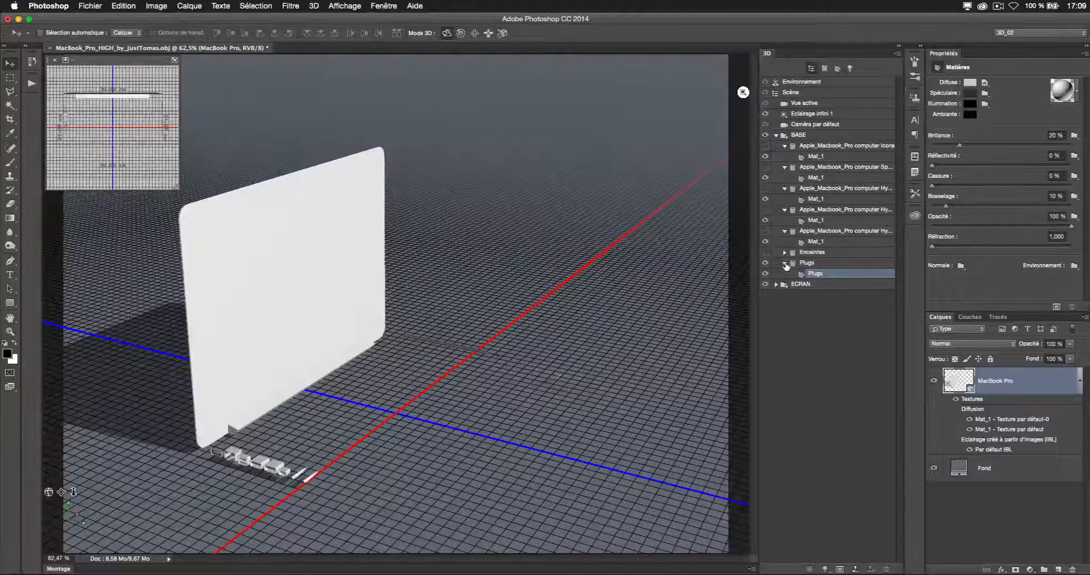
# Step: Hide the Plugs mesh, show the keyboard mesh in the BASE group, and rename it Clavier
pyautogui.click(784, 263)
pyautogui.click(765, 263)
pyautogui.click(765, 231)
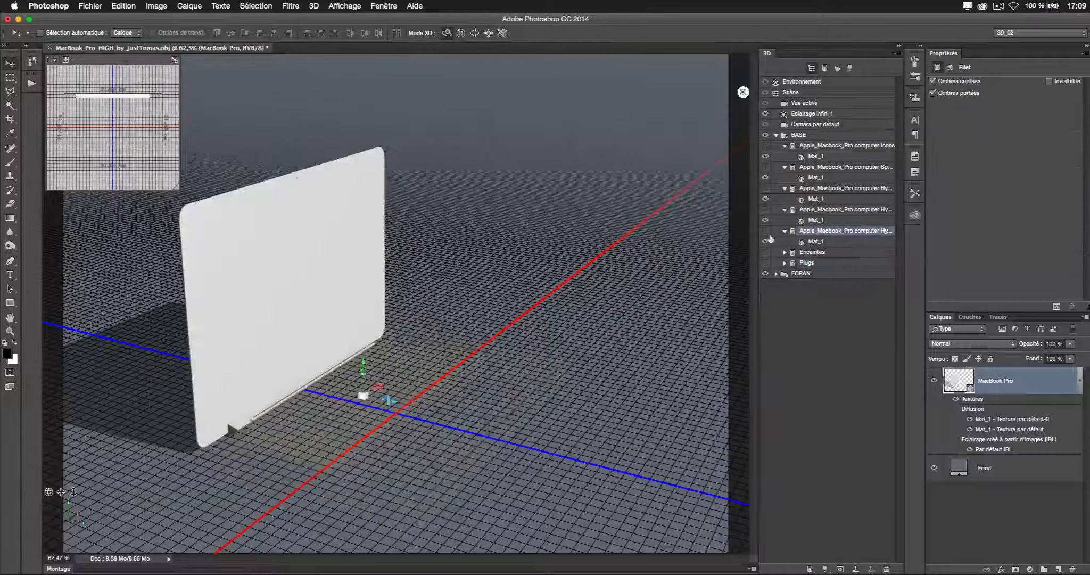
pyautogui.press('BackSpace')
pyautogui.write('Clavier')
pyautogui.press('Return')
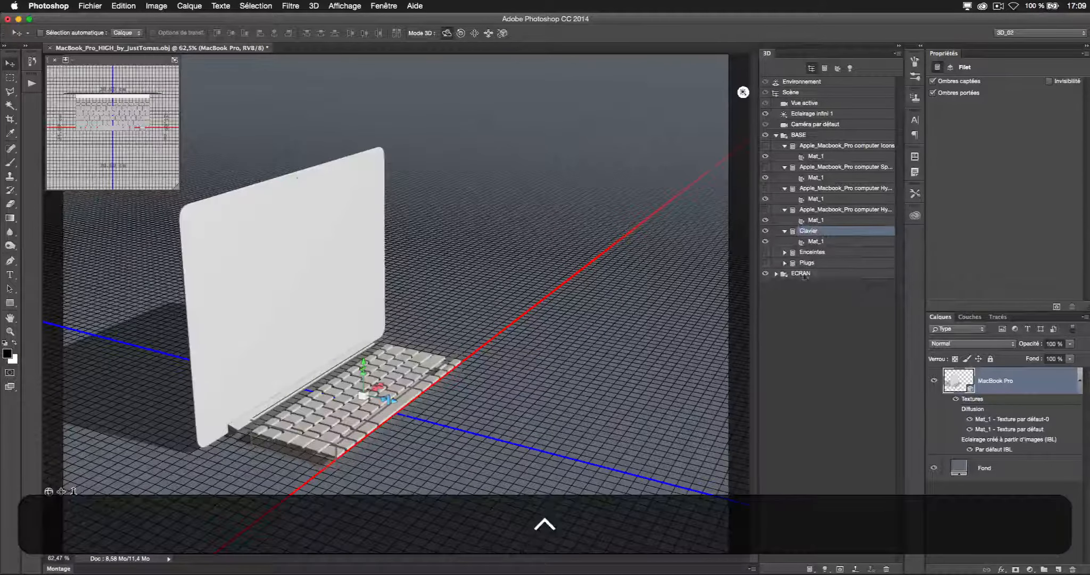
# Step: Replace the Clavier mesh with a duplicate that has its own material, and open that material's name for editing
pyautogui.click(808, 231)
pyautogui.click(886, 569)
pyautogui.doubleClick(814, 262)
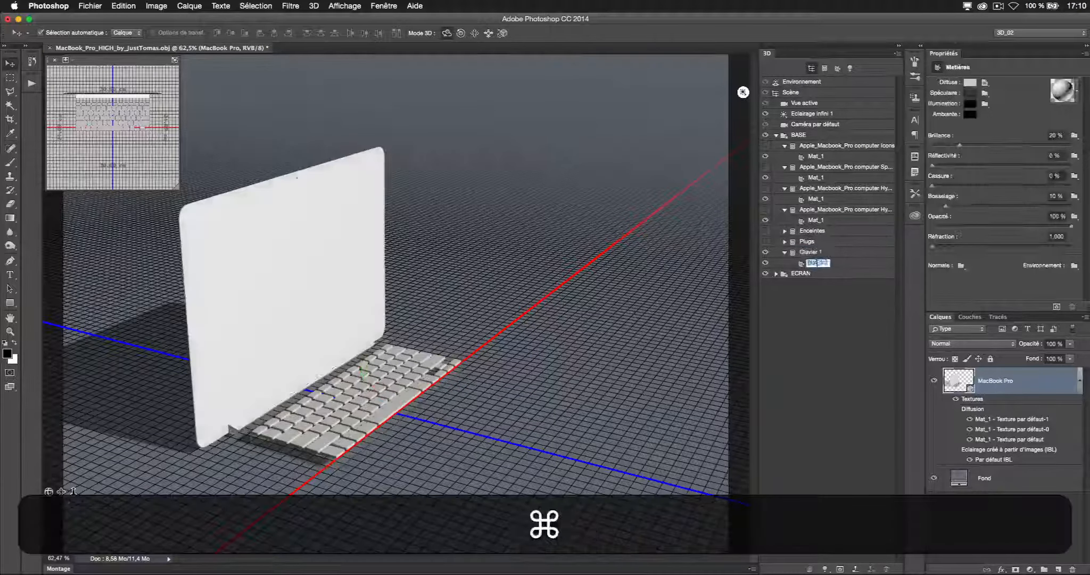
# Step: Hide the duplicated keyboard mesh, show the laptop body mesh, and rename it Base
pyautogui.click(784, 252)
pyautogui.click(765, 252)
pyautogui.click(765, 210)
pyautogui.doubleClick(806, 210)
pyautogui.write('Base')
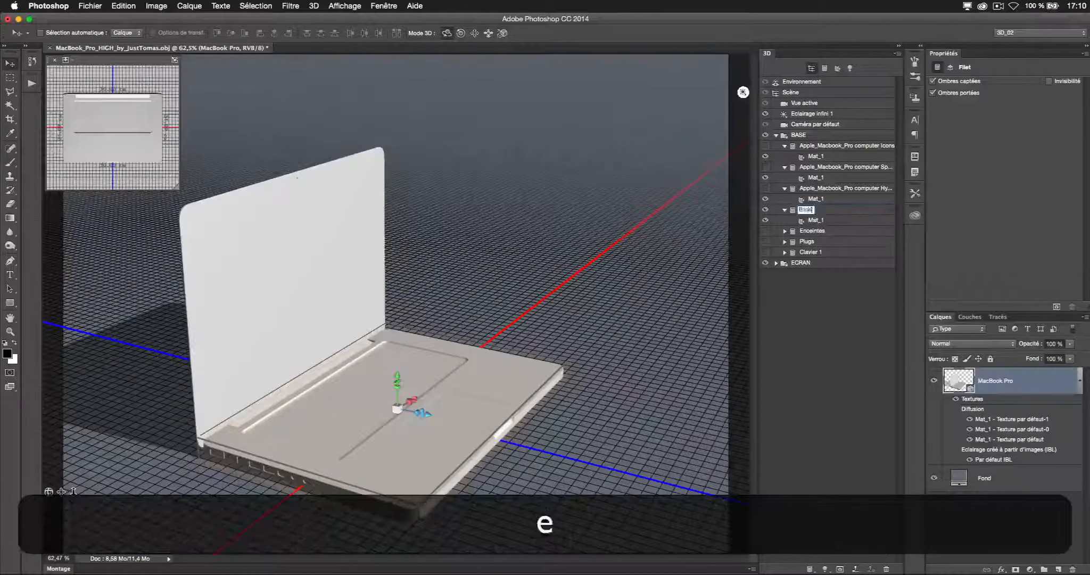
pyautogui.press('Return')
# Step: Duplicate the Base mesh to give it an independent material, and delete the original mesh
pyautogui.keyDown('ctrl'); pyautogui.click(804, 211); pyautogui.keyUp('ctrl')
pyautogui.click(813, 349)
pyautogui.click(819, 211)
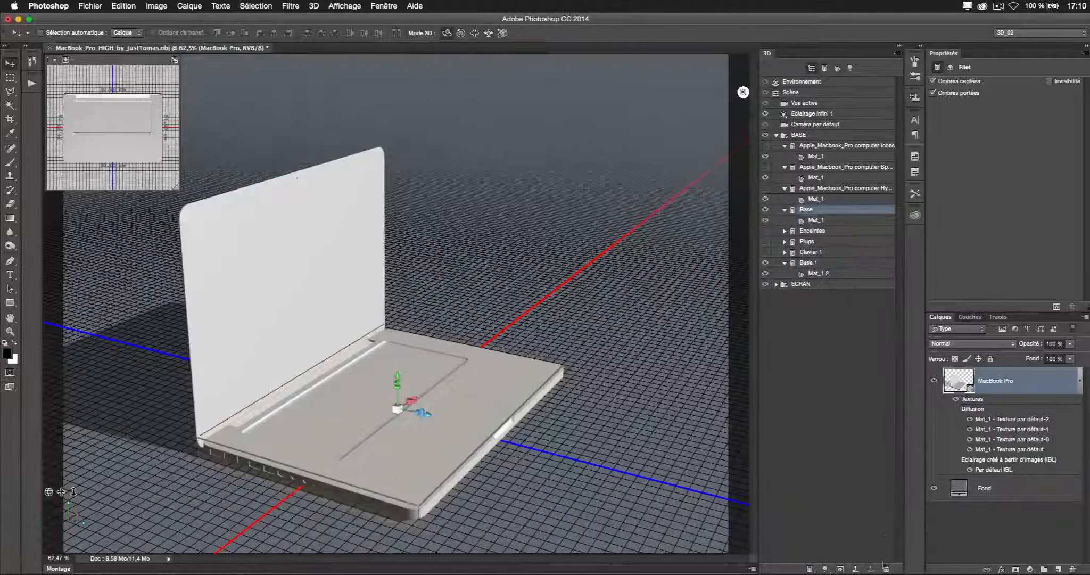
pyautogui.click(886, 569)
# Step: Rename both the duplicated laptop body mesh and its material as Base
pyautogui.doubleClick(809, 242)
pyautogui.write('Base')
pyautogui.press('Return')
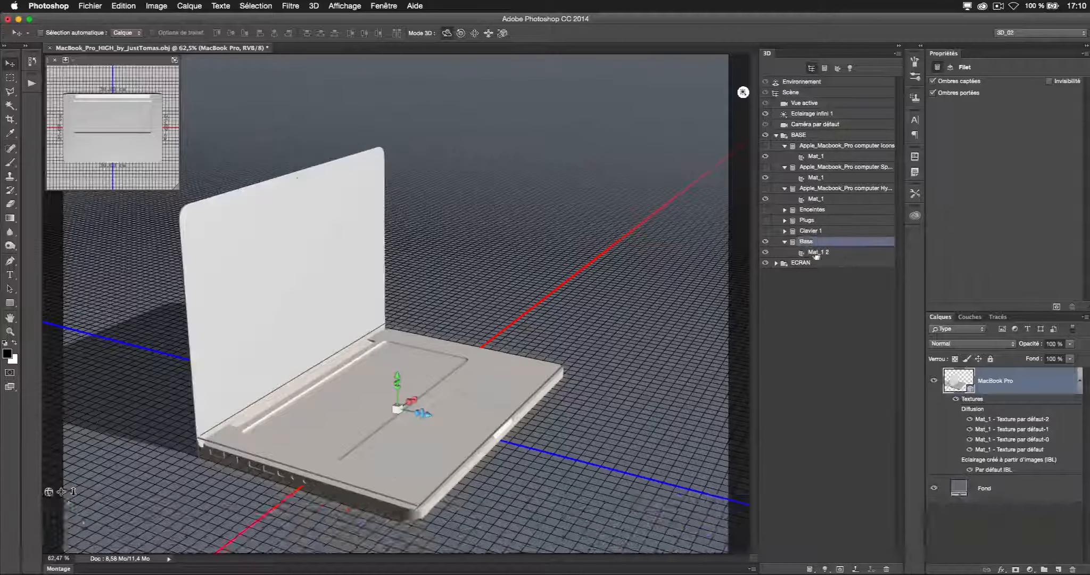
pyautogui.doubleClick(816, 253)
pyautogui.write('Base')
pyautogui.press('Return')
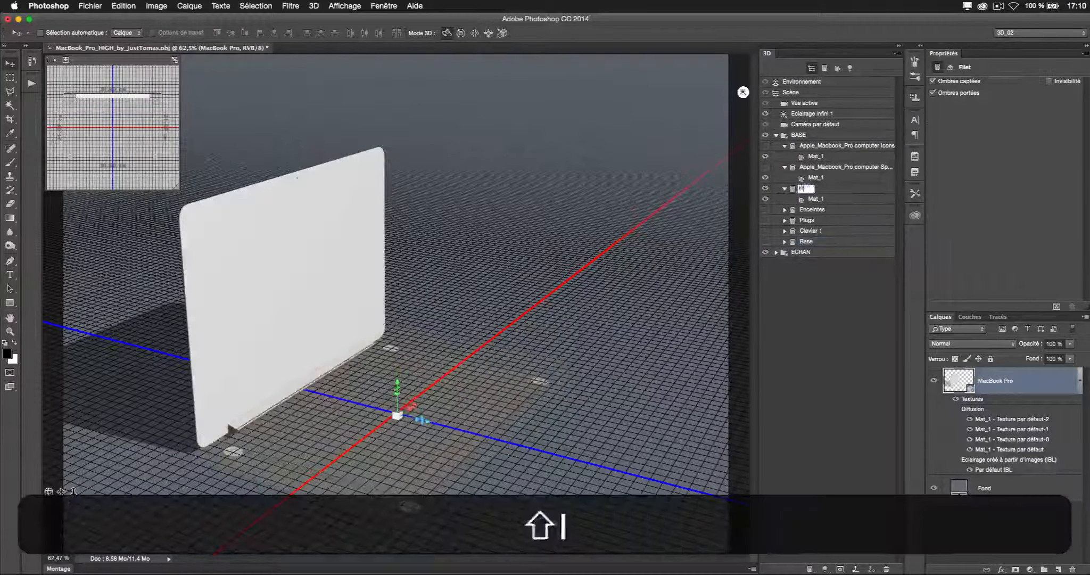
# Step: Name the feet mesh Pieds and replace it with a duplicate that has its own material
pyautogui.press('ctrl+super+Return')
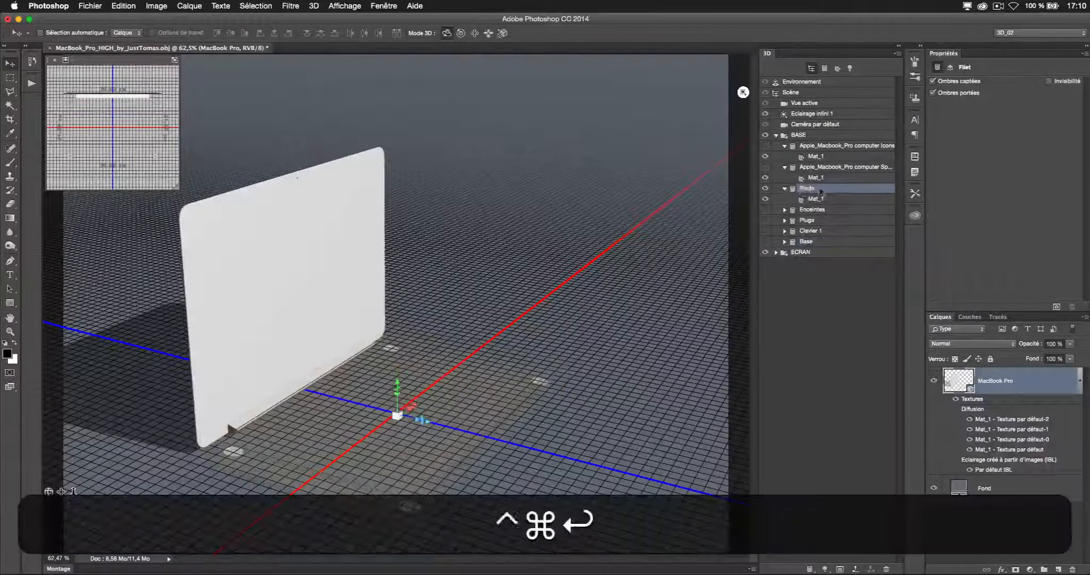
pyautogui.click(807, 189)
pyautogui.click(886, 568)
# Step: Rename both the duplicated feet mesh and its material as Pieds
pyautogui.doubleClick(809, 231)
pyautogui.write('Pieds')
pyautogui.press('Return')
pyautogui.doubleClick(818, 242)
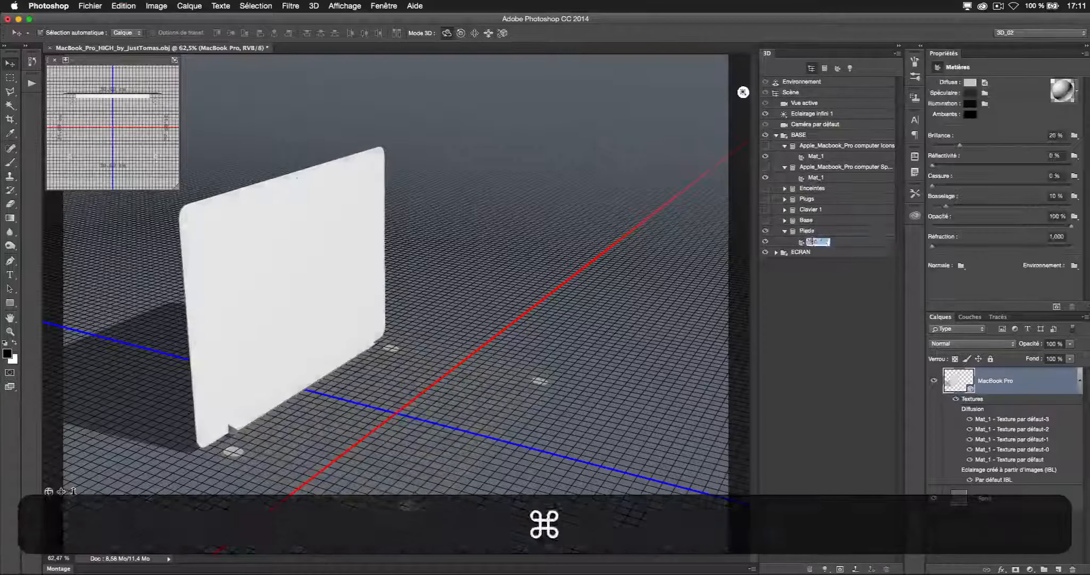
pyautogui.write('Pieds')
pyautogui.click(784, 230)
# Step: Show the remaining computer Sp... mesh in the BASE group and rename it Prise Enceinte
pyautogui.click(765, 167)
pyautogui.click(830, 167)
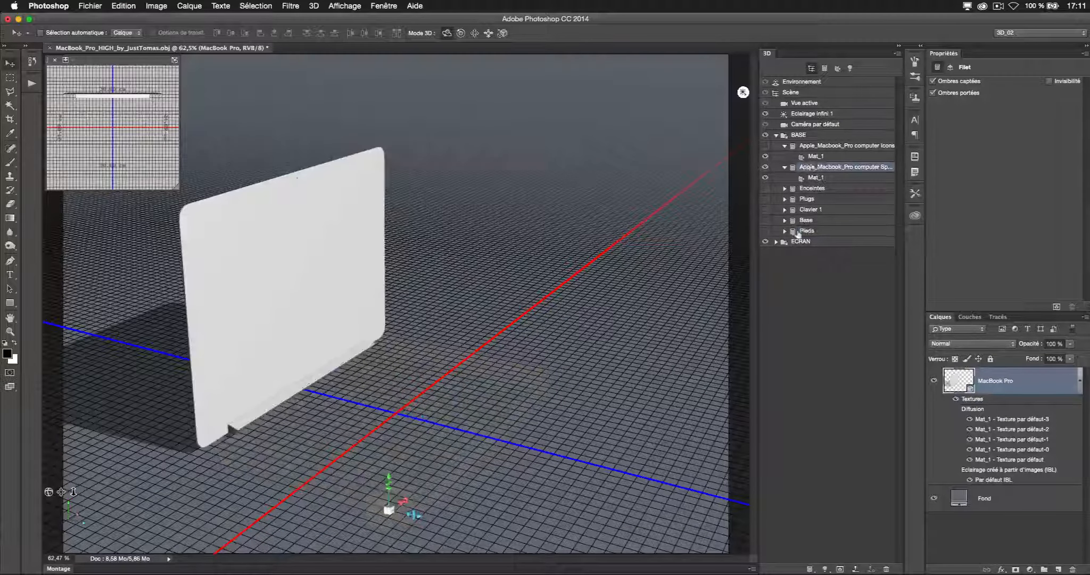
pyautogui.doubleClick(813, 168)
pyautogui.write('Prise Enceinte')
pyautogui.press('super+a')
pyautogui.press('super+Return')
# Step: Duplicate the Prise Enceinte mesh to give it an independent material, and delete the original mesh
pyautogui.keyDown('ctrl'); pyautogui.click(829, 168); pyautogui.keyUp('ctrl')
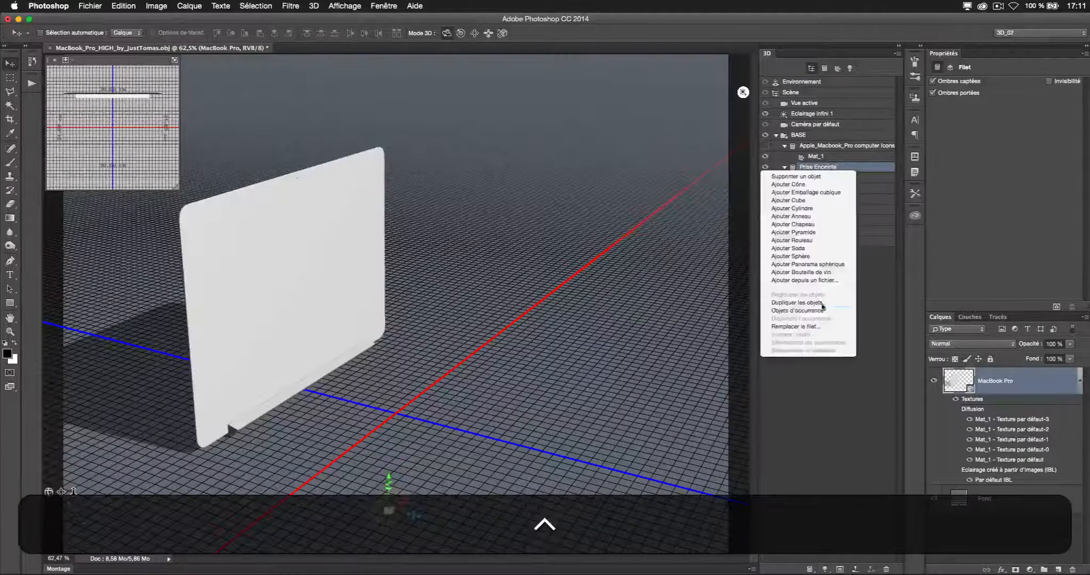
pyautogui.click(822, 303)
pyautogui.click(811, 168)
pyautogui.click(886, 568)
# Step: Remove the number suffix from the duplicated mesh's name so it reads Prise Enceinte, and select its material
pyautogui.doubleClick(819, 219)
pyautogui.press('Right')
pyautogui.press('BackSpace')
pyautogui.press('BackSpace')
pyautogui.press('super+Return')
pyautogui.click(818, 230)
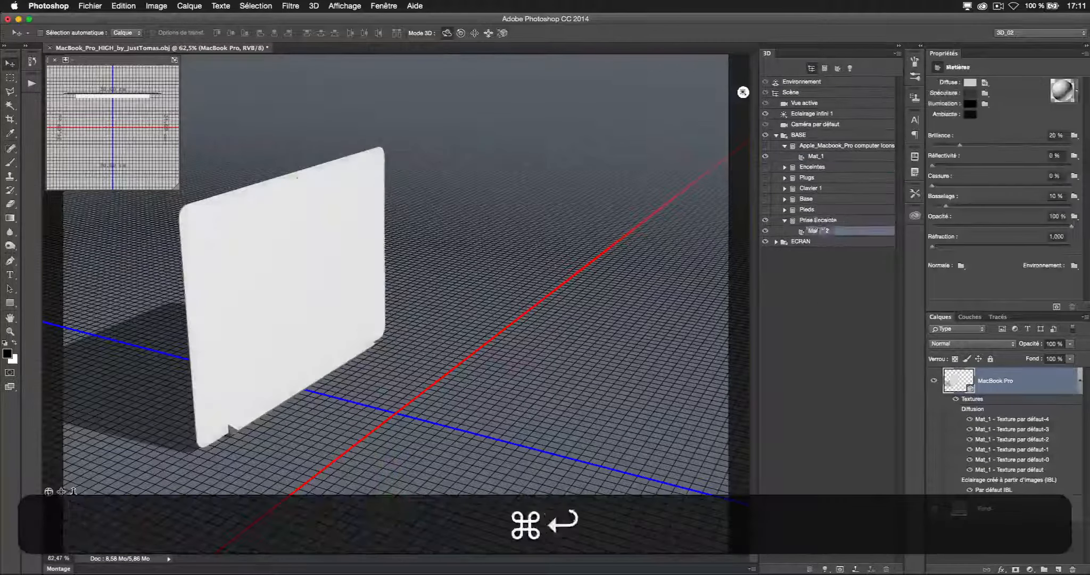
# Step: Hide Prise Enceinte, show the computer icons mesh, and name both that mesh and its material Clavier Icons
pyautogui.click(785, 220)
pyautogui.click(765, 220)
pyautogui.click(765, 145)
pyautogui.doubleClick(818, 145)
pyautogui.write('Clavier Icons')
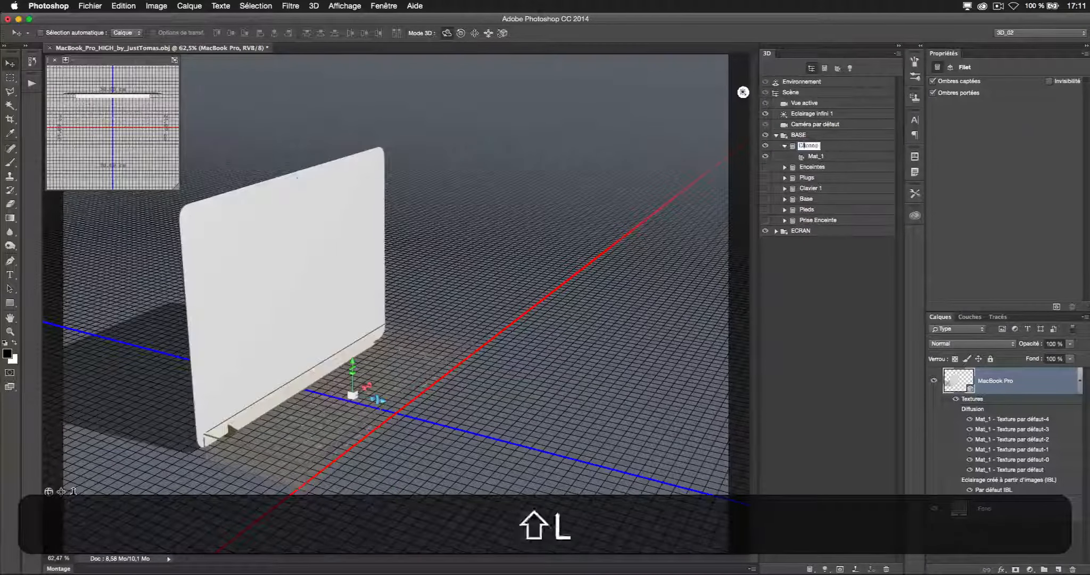
pyautogui.press('super+a')
pyautogui.press('super+c')
pyautogui.doubleClick(812, 157)
pyautogui.press('super+v')
# Step: Rename the Clavier 1 mesh and its material as Clavier, and collapse the Clavier and Clavier Icons entries
pyautogui.doubleClick(811, 189)
pyautogui.press('Right')
pyautogui.press('BackSpace')
pyautogui.press('BackSpace')
pyautogui.press('super+a')
pyautogui.press('super+c')
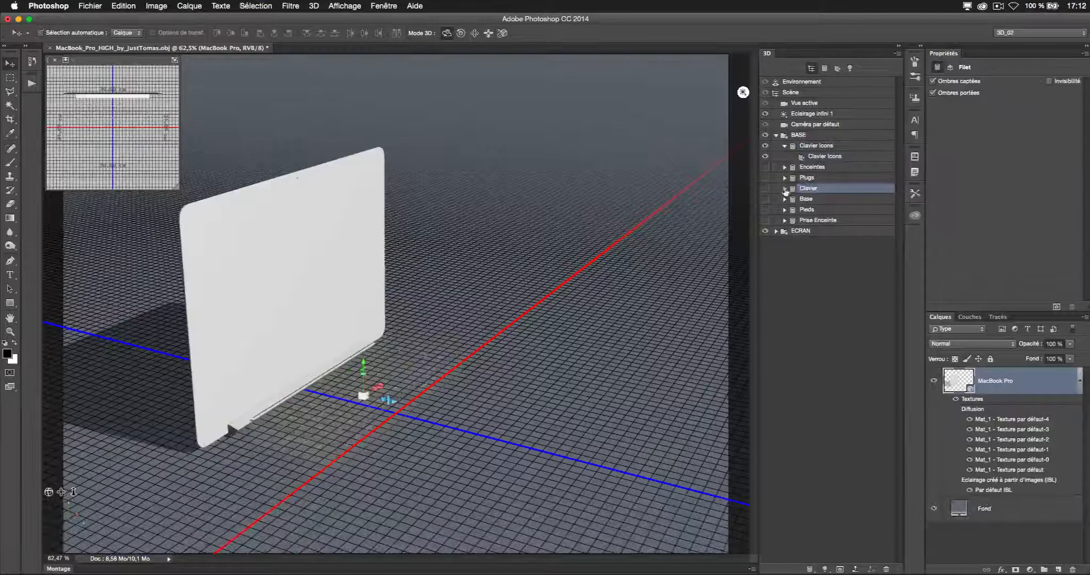
pyautogui.click(785, 188)
pyautogui.doubleClick(815, 199)
pyautogui.press('super+v')
pyautogui.click(785, 188)
pyautogui.click(784, 145)
# Step: Make all the hidden meshes of the BASE group visible again
pyautogui.click(765, 209)
pyautogui.click(765, 198)
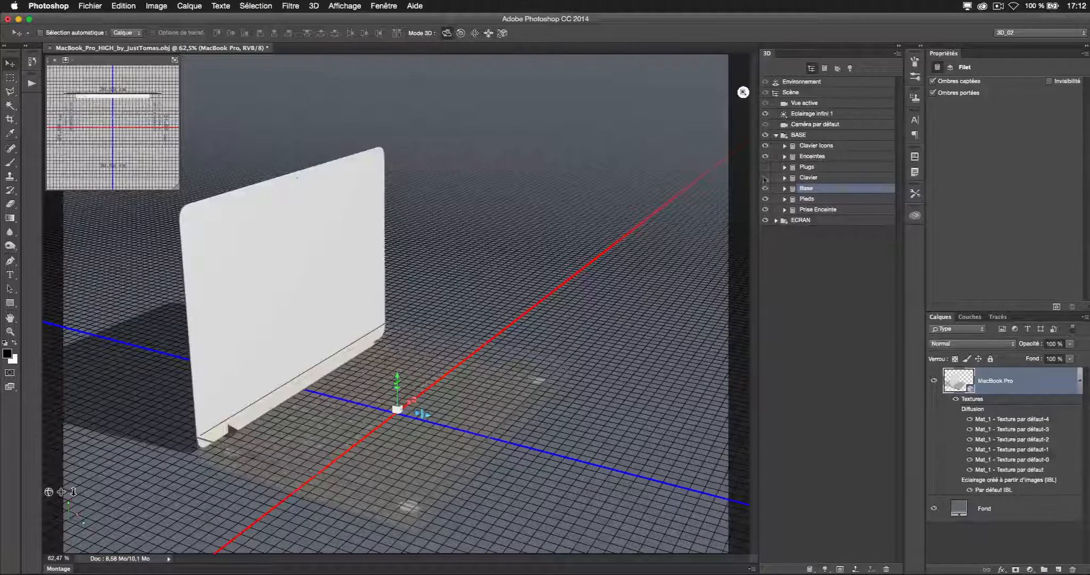
pyautogui.click(765, 188)
pyautogui.click(765, 178)
pyautogui.click(766, 166)
pyautogui.click(765, 156)
pyautogui.click(784, 178)
pyautogui.click(784, 178)
# Step: Collapse and hide the BASE group, and expand the ECRAN group
pyautogui.click(775, 136)
pyautogui.click(765, 136)
pyautogui.click(776, 146)
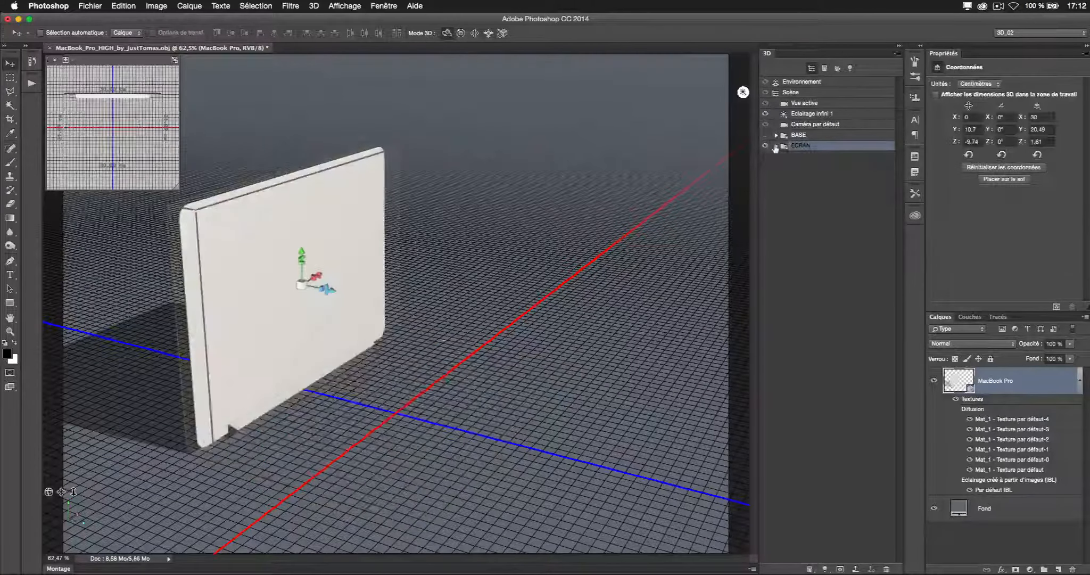
# Step: Collapse all seven monitor meshes inside the ECRAN group
pyautogui.click(784, 157)
pyautogui.click(784, 167)
pyautogui.click(784, 178)
pyautogui.click(785, 189)
pyautogui.click(784, 199)
pyautogui.click(785, 210)
pyautogui.click(784, 220)
# Step: Hide every mesh in the ECRAN group except the last one, and rename that mesh Camera
pyautogui.click(765, 156)
pyautogui.click(765, 167)
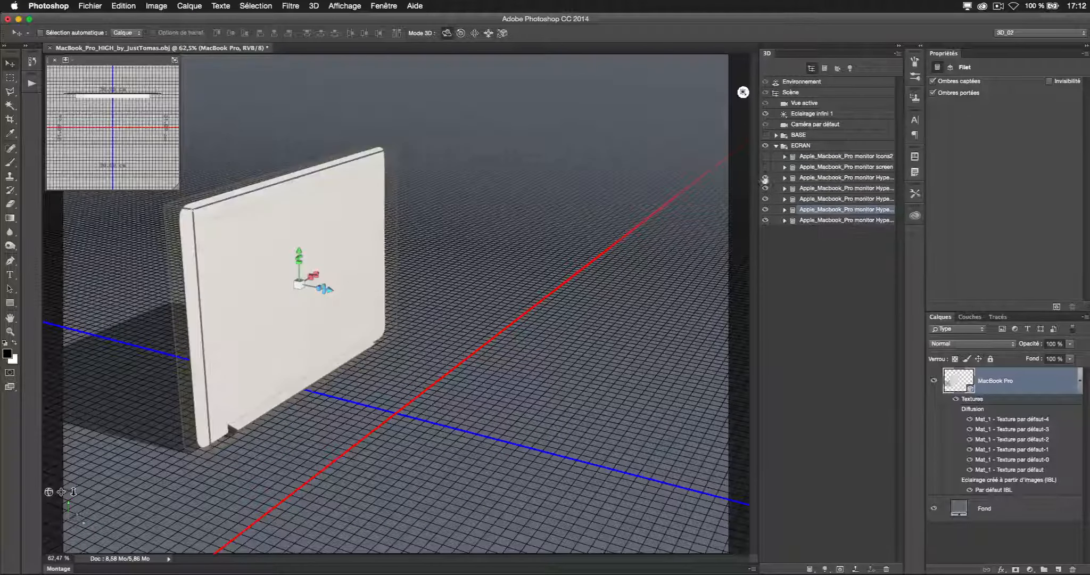
pyautogui.click(765, 178)
pyautogui.click(765, 188)
pyautogui.click(765, 199)
pyautogui.click(829, 220)
pyautogui.doubleClick(830, 220)
pyautogui.press('super+a')
pyautogui.write('Camera')
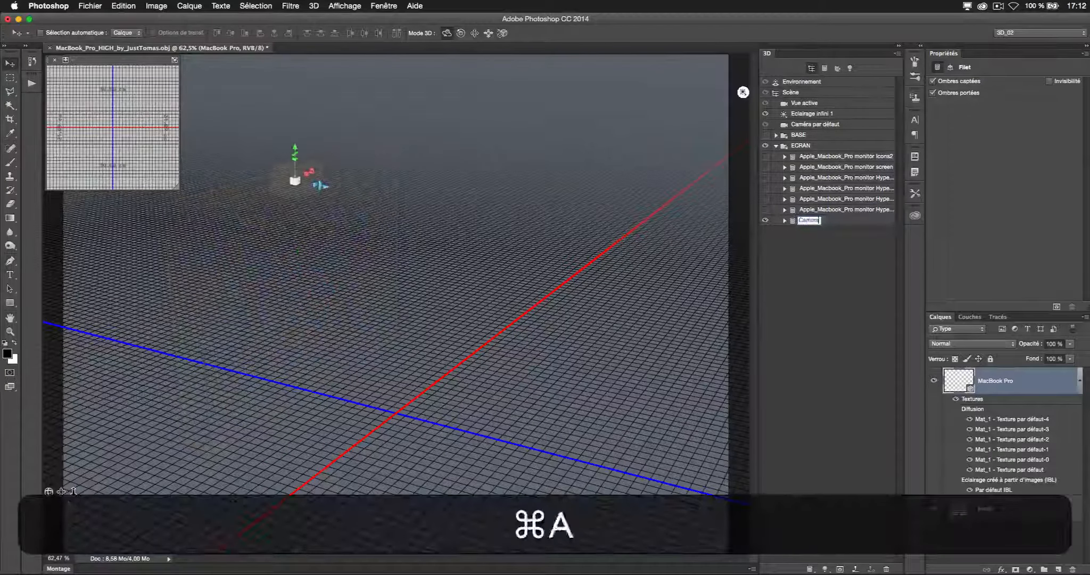
pyautogui.press('Return')
# Step: Replace the Camera mesh with a duplicate, naming the copy and its material Camera
pyautogui.rightClick(812, 220)
pyautogui.click(821, 356)
pyautogui.click(812, 220)
pyautogui.press('BackSpace')
pyautogui.doubleClick(811, 220)
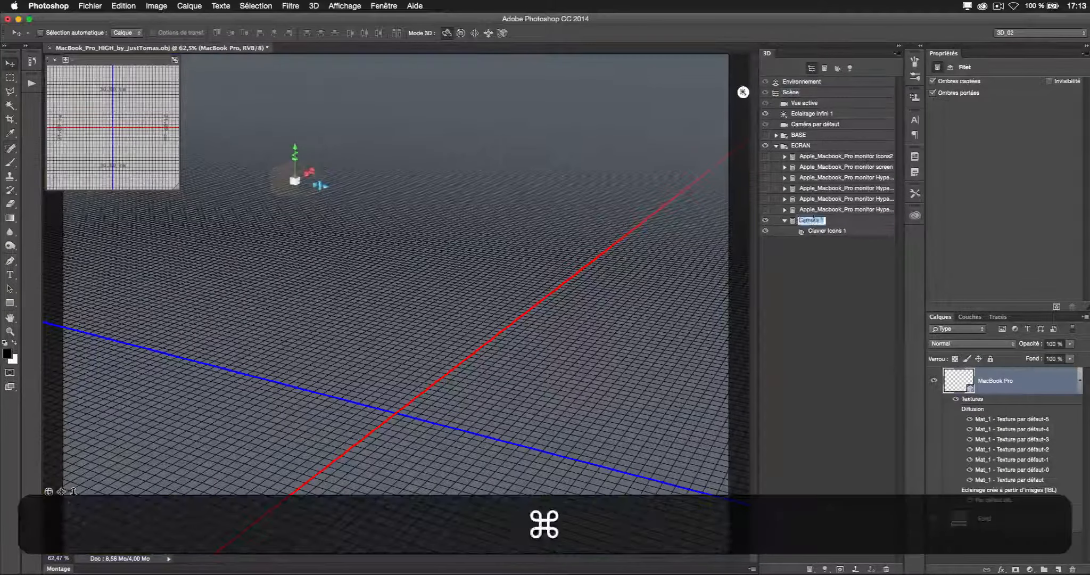
pyautogui.press('super+v')
pyautogui.press('Return')
pyautogui.doubleClick(812, 231)
pyautogui.press('super+v')
pyautogui.click(784, 220)
# Step: Show only the screen border mesh to rename it Bord Ecran, and replace it with a duplicate
pyautogui.click(765, 221)
pyautogui.click(765, 210)
pyautogui.doubleClick(825, 210)
pyautogui.write('Bord Ecran')
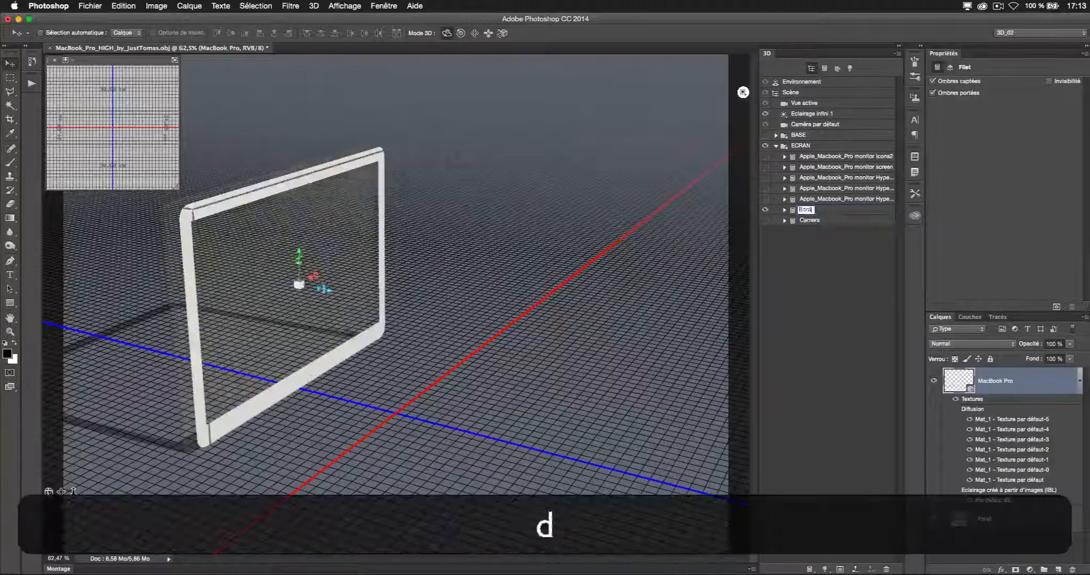
pyautogui.press('super+Return')
pyautogui.keyDown('ctrl'); pyautogui.click(812, 210); pyautogui.keyUp('ctrl')
pyautogui.click(811, 345)
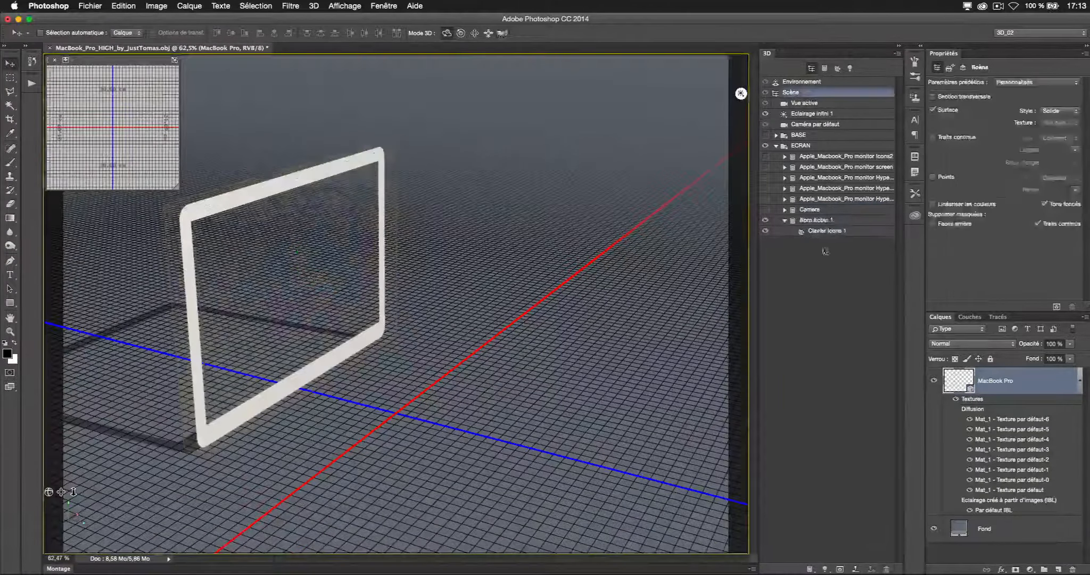
# Step: Show only the lid logo mesh and rename it Logo Apple
pyautogui.click(765, 199)
pyautogui.click(765, 220)
pyautogui.doubleClick(823, 199)
pyautogui.write('Logo Apple')
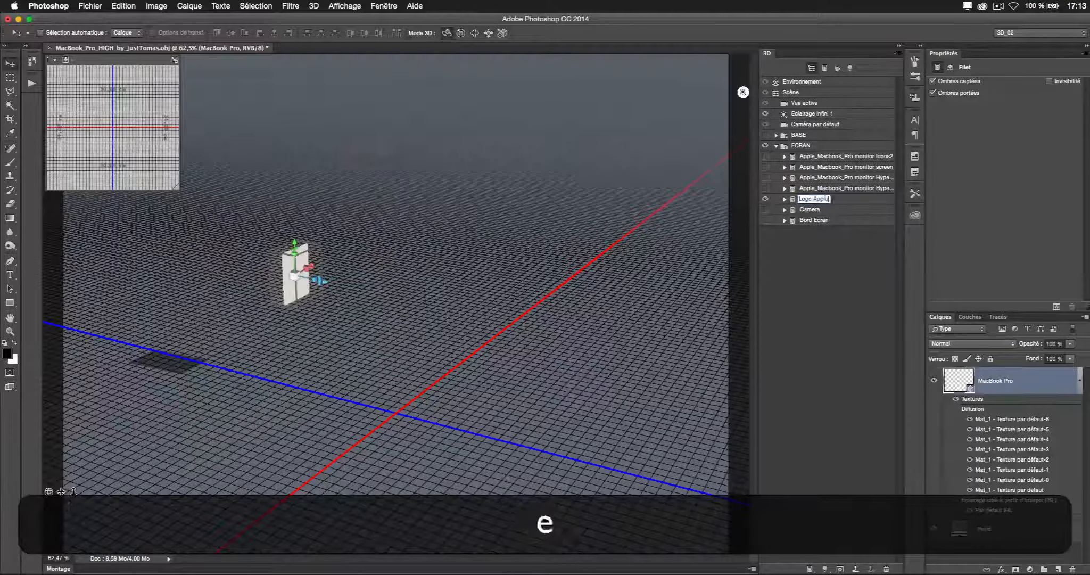
# Step: Replace the Logo Apple mesh with a duplicate, naming the copy and its material Logo Apple
pyautogui.keyDown('ctrl'); pyautogui.click(811, 200); pyautogui.keyUp('ctrl')
pyautogui.click(802, 342)
pyautogui.click(829, 201)
pyautogui.click(886, 568)
pyautogui.doubleClick(813, 220)
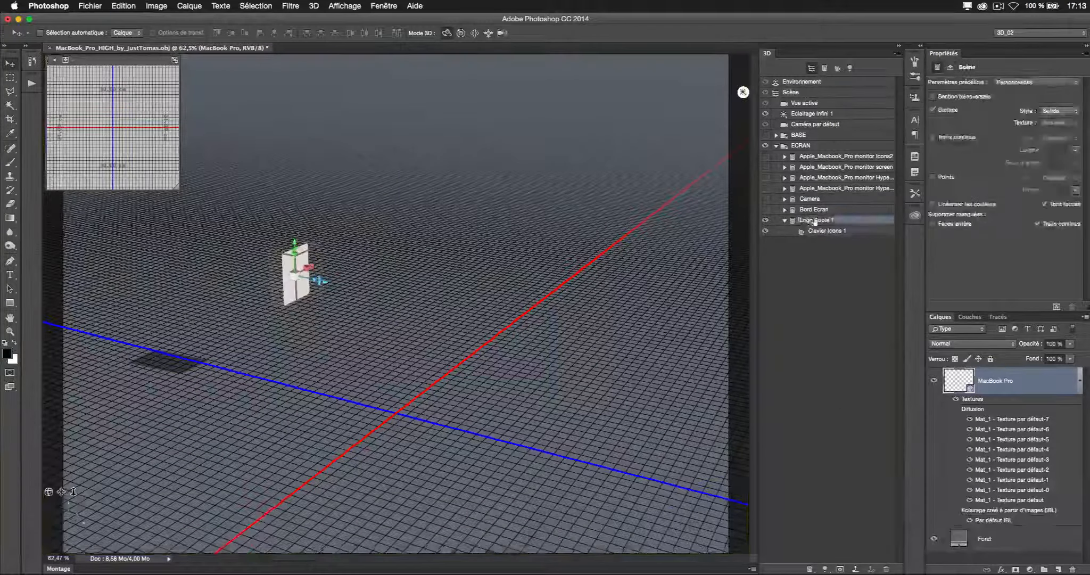
pyautogui.press('super+c')
pyautogui.doubleClick(822, 231)
pyautogui.press('super+v')
pyautogui.click(784, 220)
# Step: Show only the lid mesh and rename it Couvercle, copying the name
pyautogui.click(765, 220)
pyautogui.click(765, 188)
pyautogui.doubleClick(817, 189)
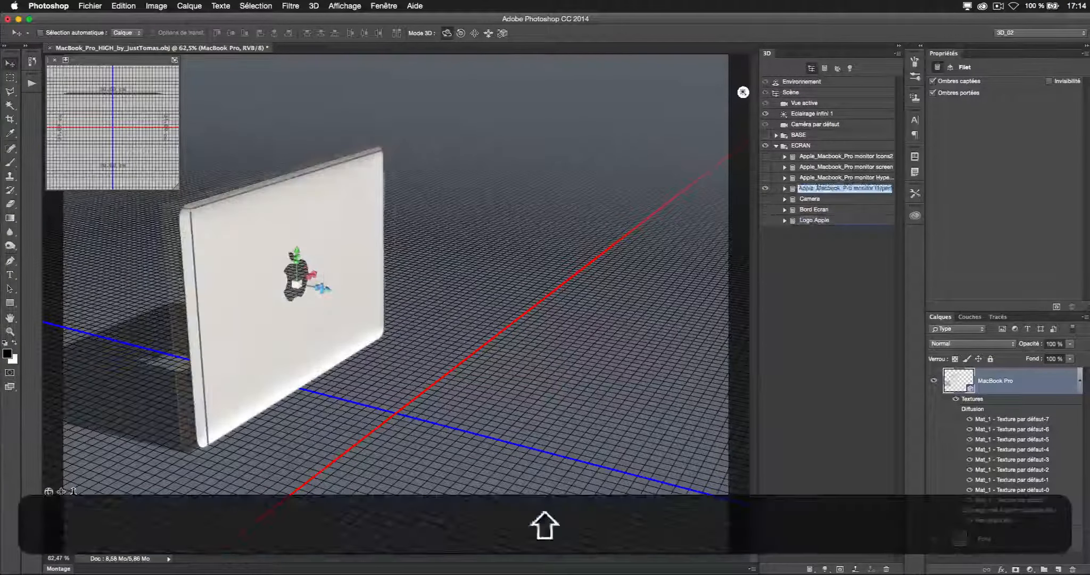
pyautogui.write('Couvercle')
pyautogui.press('super+a')
pyautogui.press('super+c')
pyautogui.press('Return')
# Step: Replace the Couvercle mesh with a duplicate, naming the copy and its material Couvercle
pyautogui.keyDown('ctrl'); pyautogui.click(811, 188); pyautogui.keyUp('ctrl')
pyautogui.click(801, 325)
pyautogui.click(827, 191)
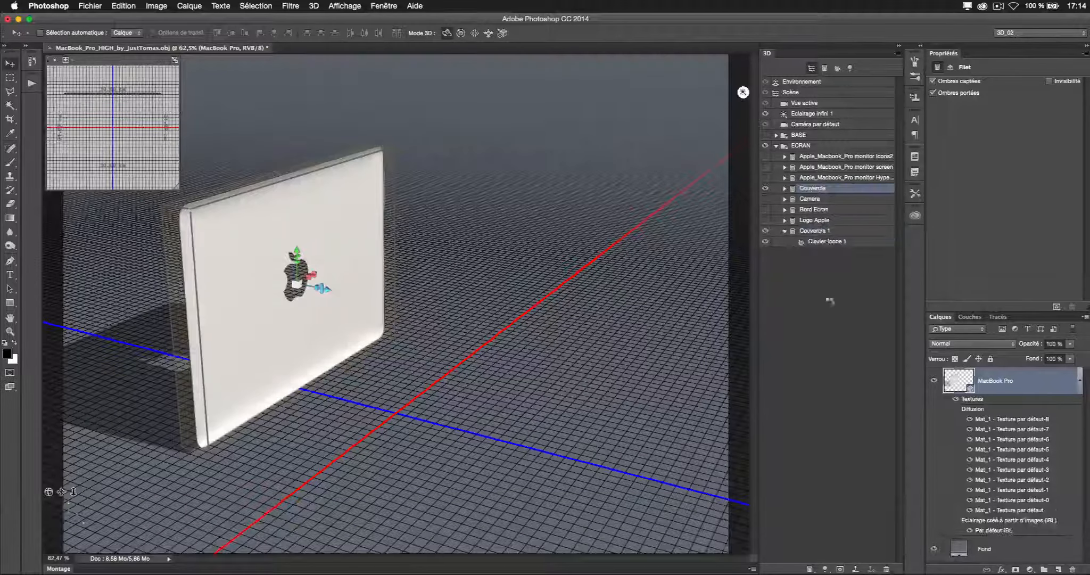
pyautogui.click(885, 569)
pyautogui.doubleClick(814, 220)
pyautogui.press('super+v')
pyautogui.click(784, 221)
# Step: Show only the long hinge mesh and rename it Fixation
pyautogui.click(765, 220)
pyautogui.click(765, 178)
pyautogui.doubleClick(817, 178)
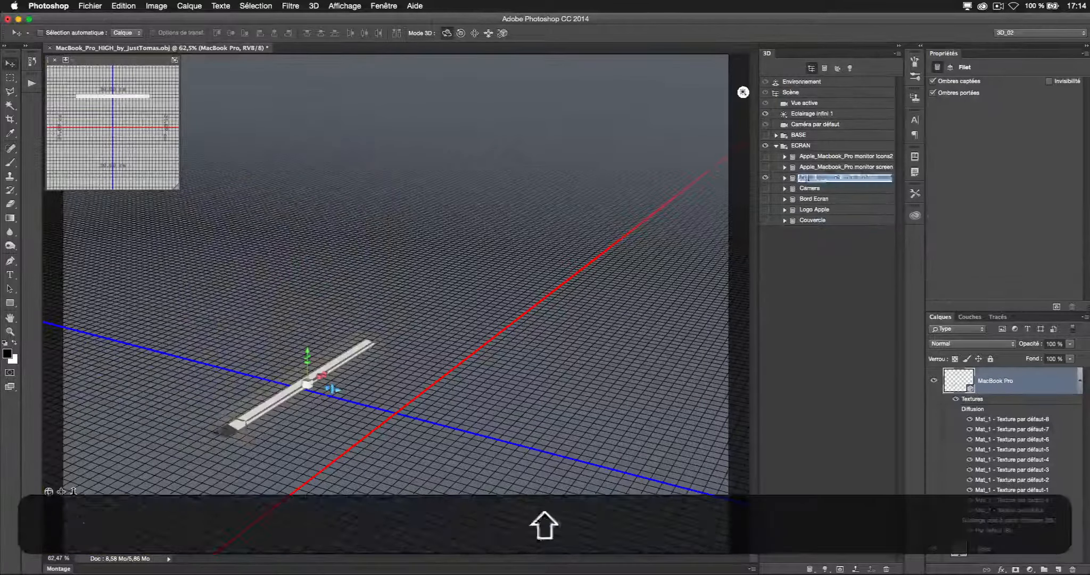
# Step: Replace the Fixation mesh with a duplicate, naming the copy and its material Fixation
pyautogui.keyDown('ctrl'); pyautogui.click(807, 180); pyautogui.keyUp('ctrl')
pyautogui.click(803, 314)
pyautogui.click(822, 178)
pyautogui.click(886, 568)
pyautogui.doubleClick(814, 221)
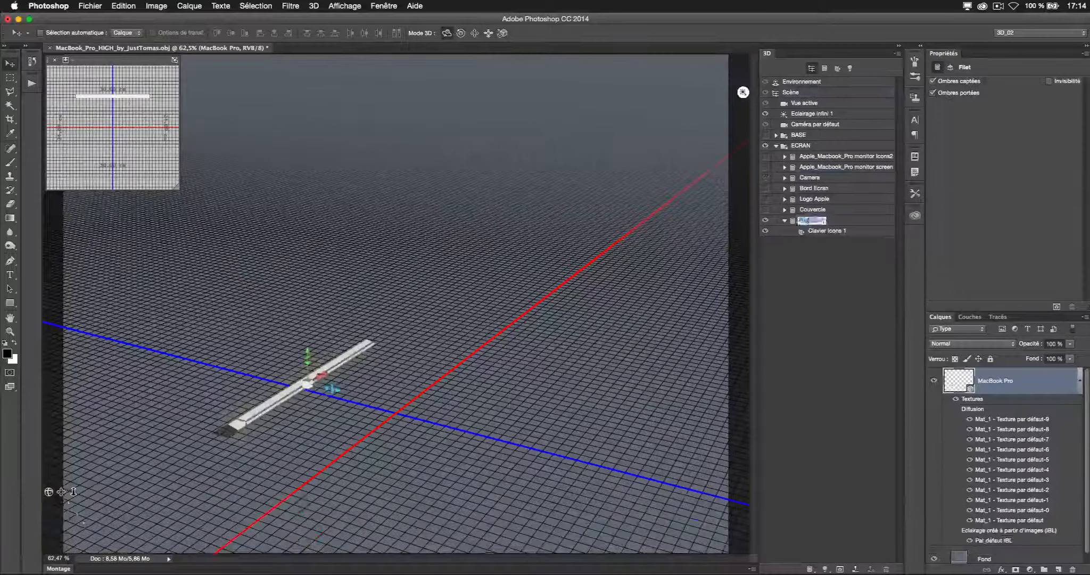
pyautogui.press('super+v')
pyautogui.press('Return')
pyautogui.doubleClick(820, 232)
pyautogui.press('super+v')
pyautogui.click(784, 220)
# Step: Show only the display panel mesh and rename it Ecran
pyautogui.click(765, 220)
pyautogui.click(766, 168)
pyautogui.doubleClick(822, 167)
pyautogui.write('Ecran')
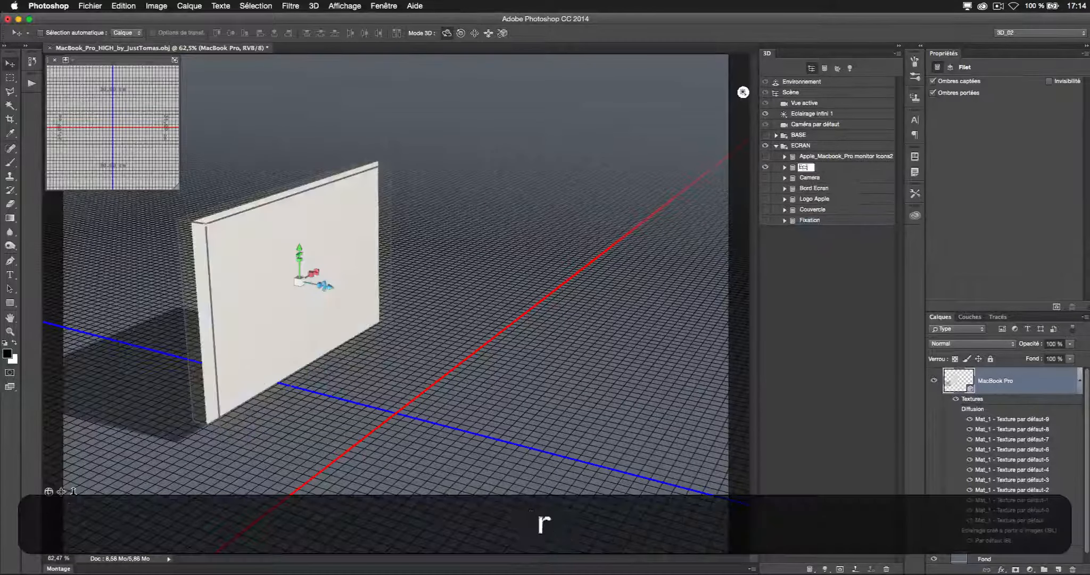
pyautogui.press('Return')
# Step: Replace the Ecran mesh with a duplicate, naming the copy and its material Ecran
pyautogui.keyDown('ctrl'); pyautogui.click(823, 167); pyautogui.keyUp('ctrl')
pyautogui.click(821, 302)
pyautogui.click(822, 167)
pyautogui.click(886, 569)
pyautogui.doubleClick(810, 221)
pyautogui.press('super+v')
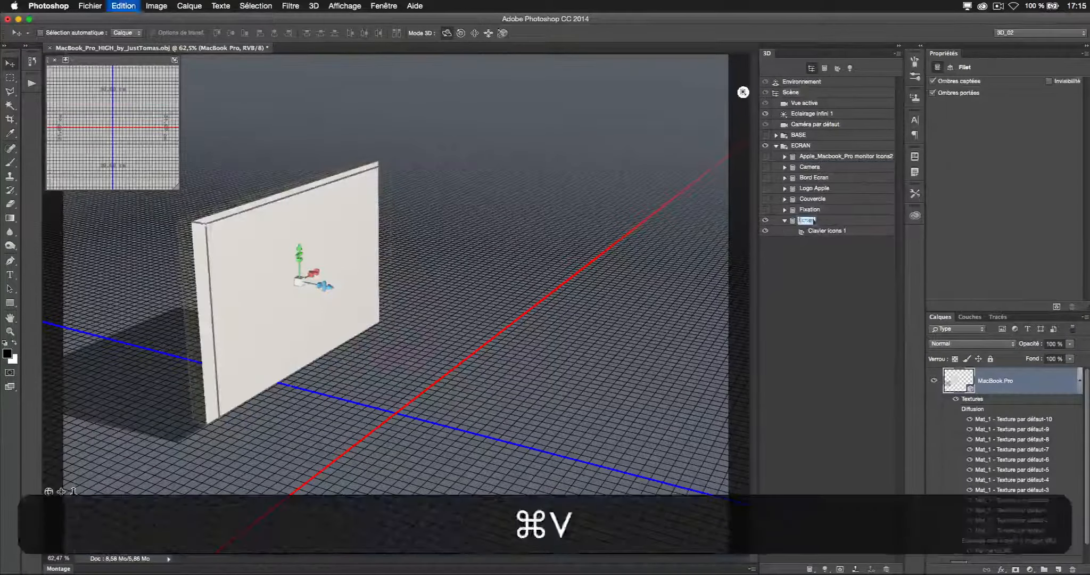
pyautogui.press('Return')
pyautogui.doubleClick(821, 231)
pyautogui.press('super+v')
pyautogui.click(784, 221)
# Step: Show only the monitor icons mesh and rename it MacBook Pro Typo, copying the name
pyautogui.click(765, 220)
pyautogui.click(765, 156)
pyautogui.doubleClick(824, 156)
pyautogui.write('MacBook Pro')
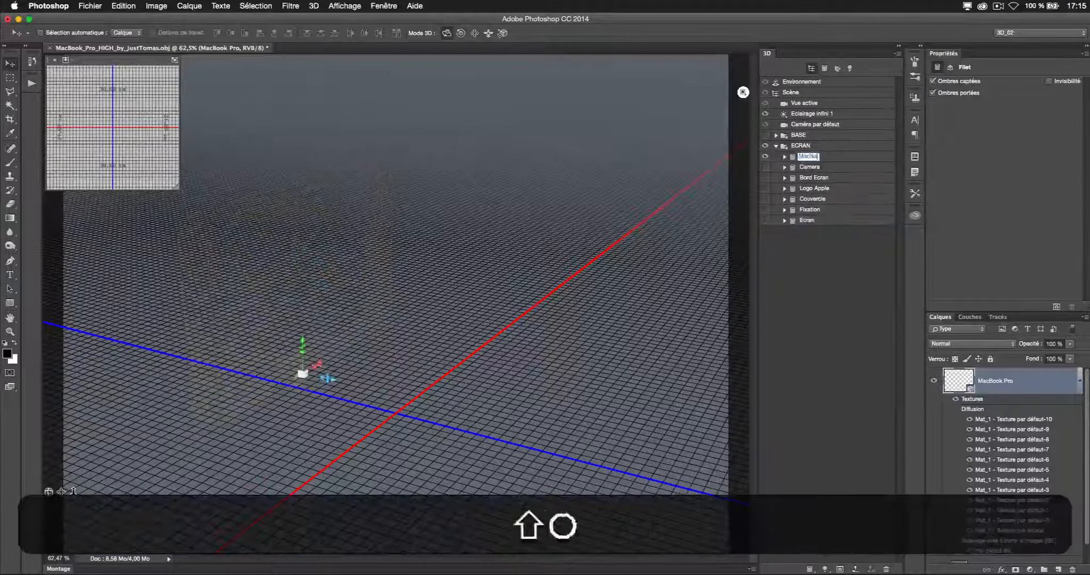
pyautogui.press('super+a')
pyautogui.click(833, 157)
pyautogui.write('Typo')
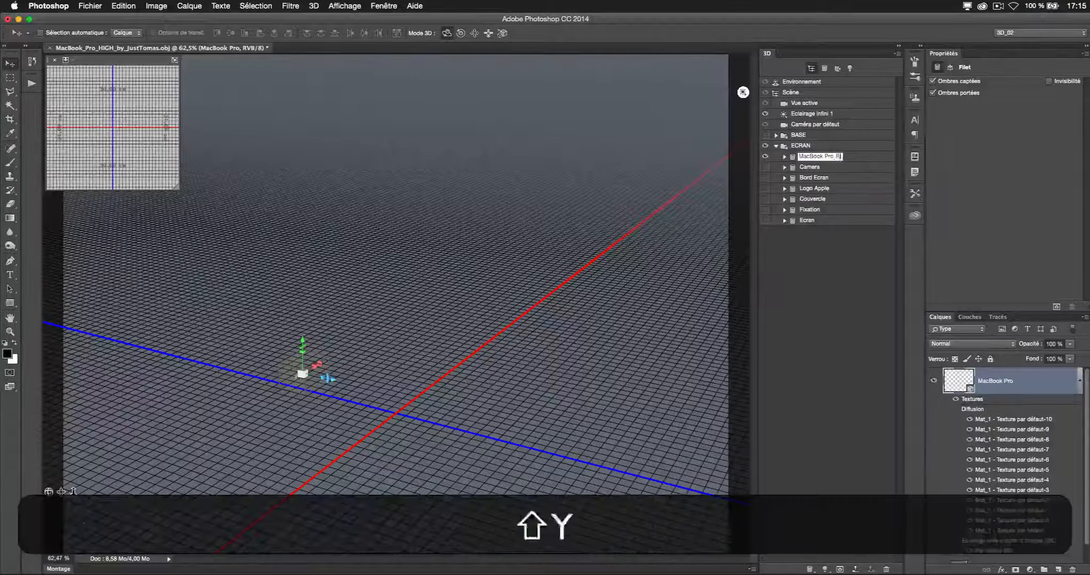
pyautogui.press('super+a')
pyautogui.press('super+c')
pyautogui.press('Return')
# Step: Replace the MacBook Pro Typo mesh with a duplicate, naming the copy and its material MacBook Pro Typo
pyautogui.click(785, 156)
pyautogui.click(817, 167)
pyautogui.keyDown('ctrl'); pyautogui.click(808, 156); pyautogui.keyUp('ctrl')
pyautogui.click(811, 277)
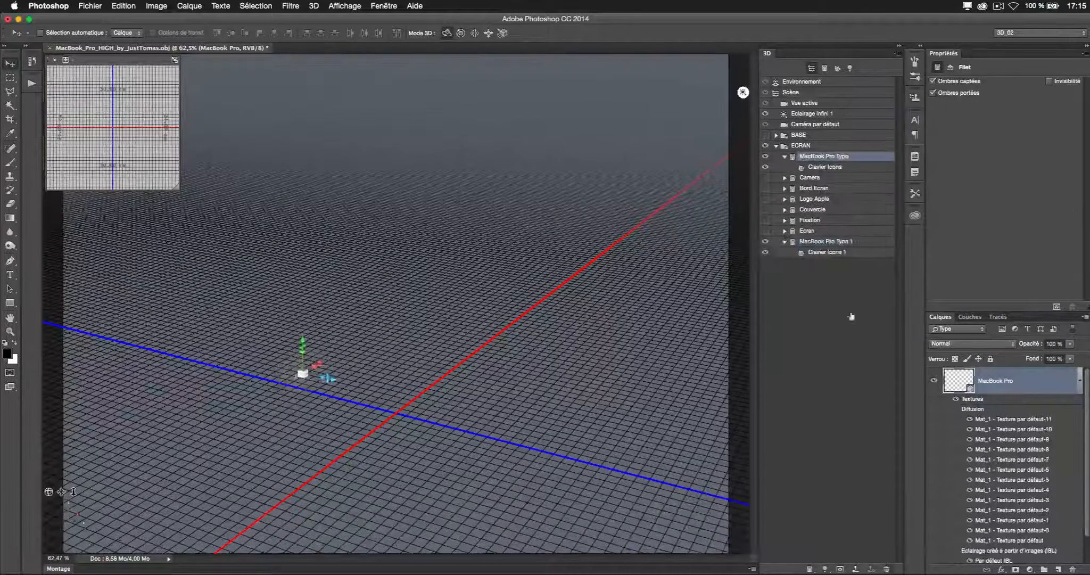
pyautogui.click(886, 569)
pyautogui.doubleClick(819, 221)
pyautogui.press('super+v')
pyautogui.doubleClick(818, 231)
pyautogui.press('super+v')
pyautogui.press('Return')
pyautogui.click(784, 220)
# Step: Make all the ECRAN meshes and the BASE group visible again, and save the document in PSB format
pyautogui.moveTo(766, 209); pyautogui.dragTo(765, 158)
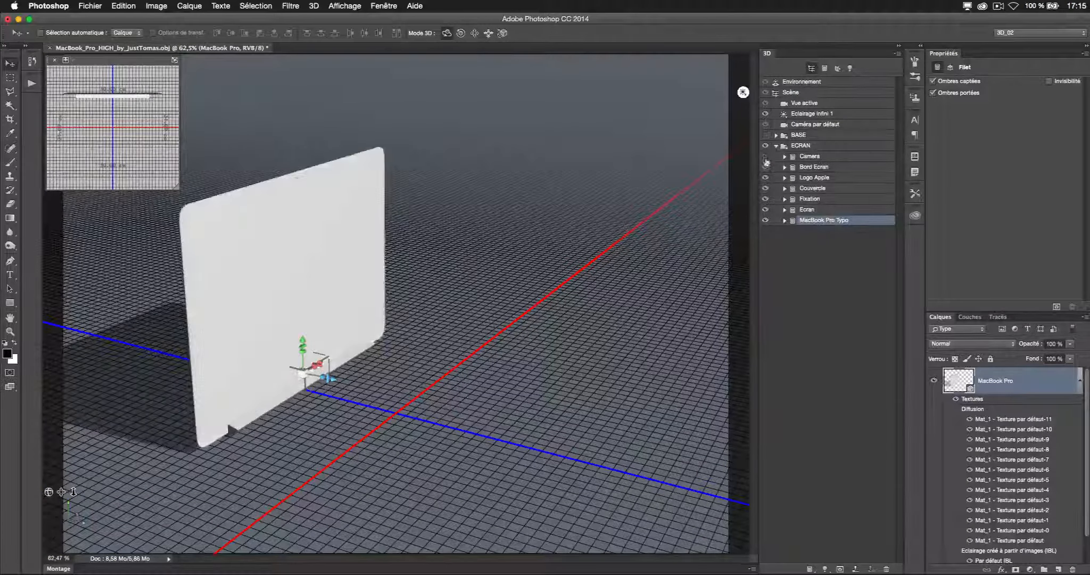
pyautogui.click(765, 135)
pyautogui.click(776, 135)
pyautogui.press('super+s')
pyautogui.press('Return')
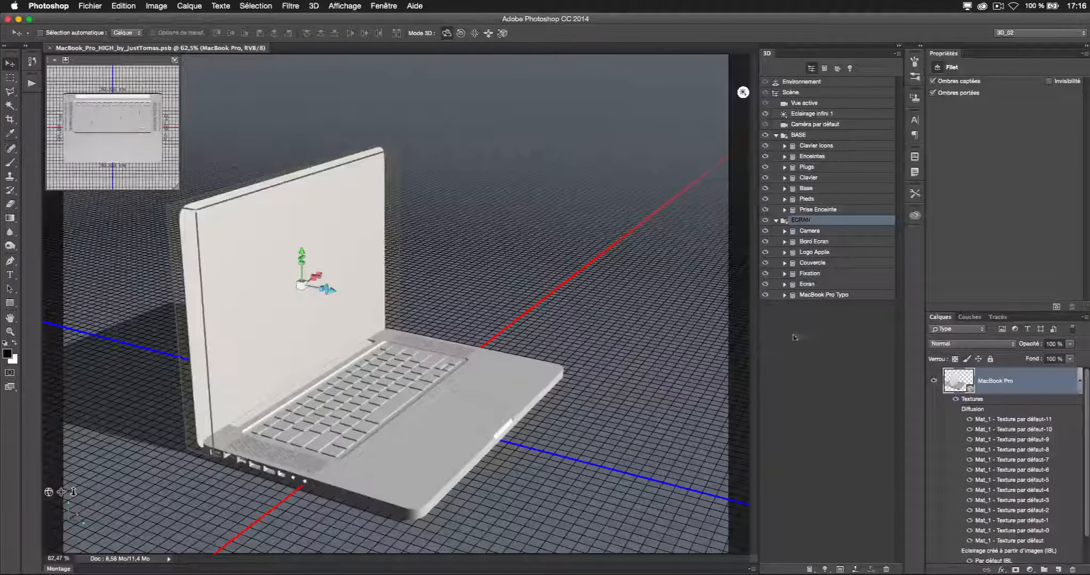
# Step: Try rotating the ECRAN group about 24.3° around its X axis, and undo the rotation
pyautogui.click(796, 136)
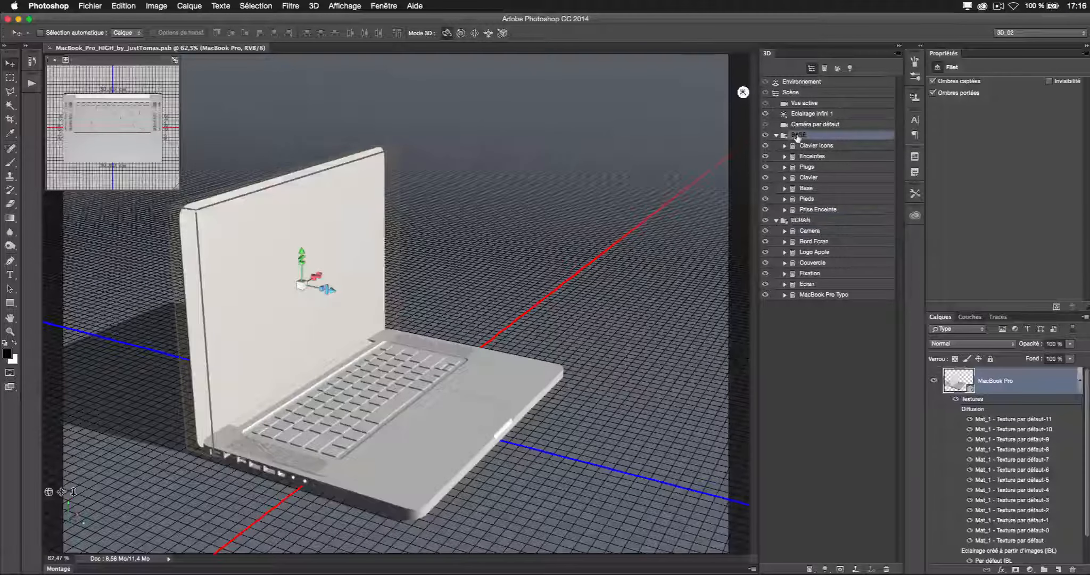
pyautogui.click(808, 220)
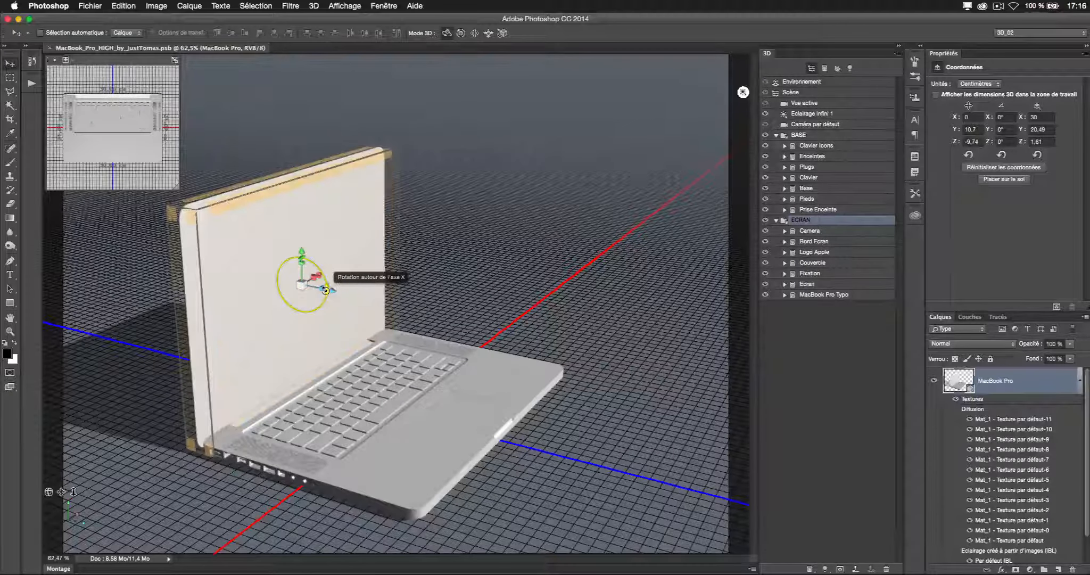
pyautogui.moveTo(325, 290)
pyautogui.mouseDown()
pyautogui.moveTo(318, 265)
pyautogui.moveTo(321, 277)
pyautogui.mouseUp()
pyautogui.moveTo(321, 280); pyautogui.dragTo(298, 290)
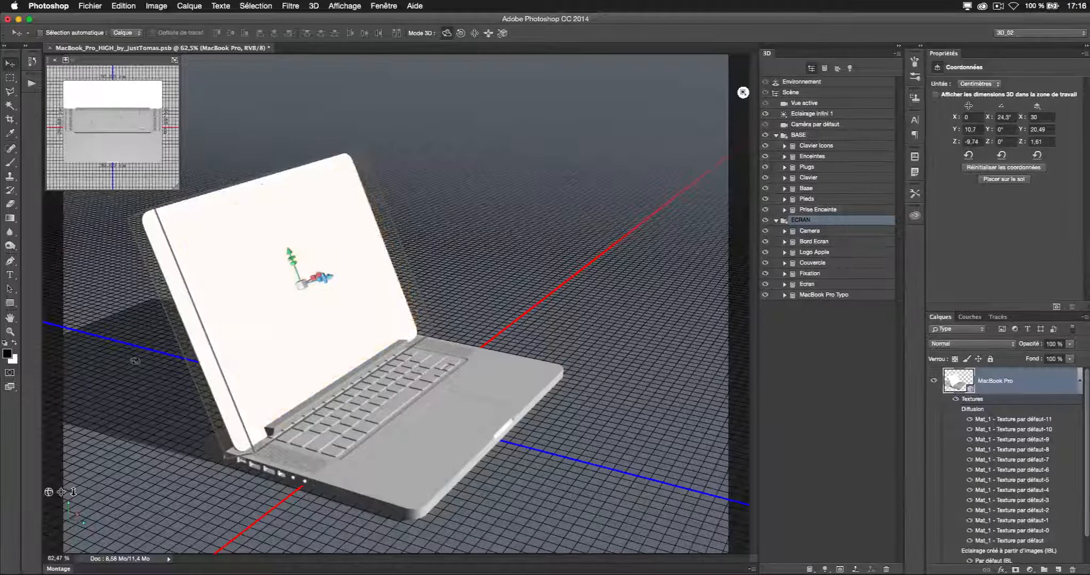
pyautogui.press('super+z')
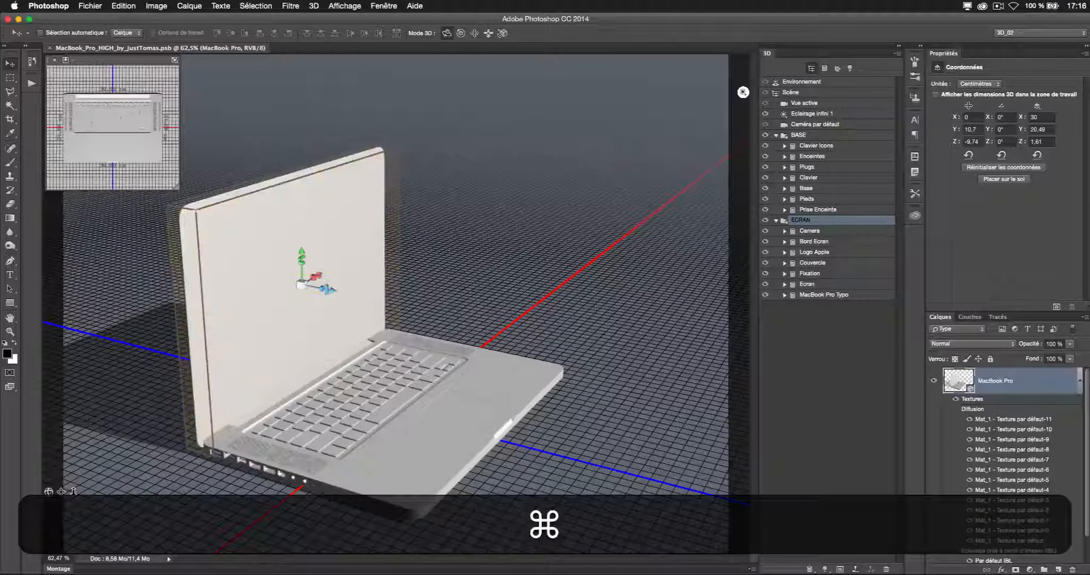
# Step: Copy the ECRAN group's name and gather its seven meshes into a new nested group
pyautogui.doubleClick(801, 220)
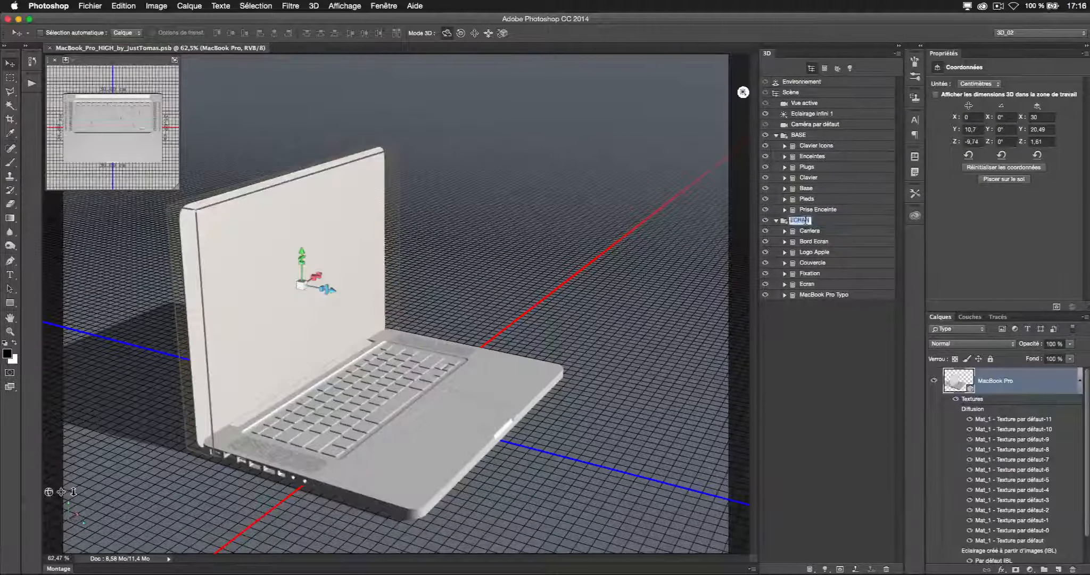
pyautogui.press('super+c')
pyautogui.press('Return')
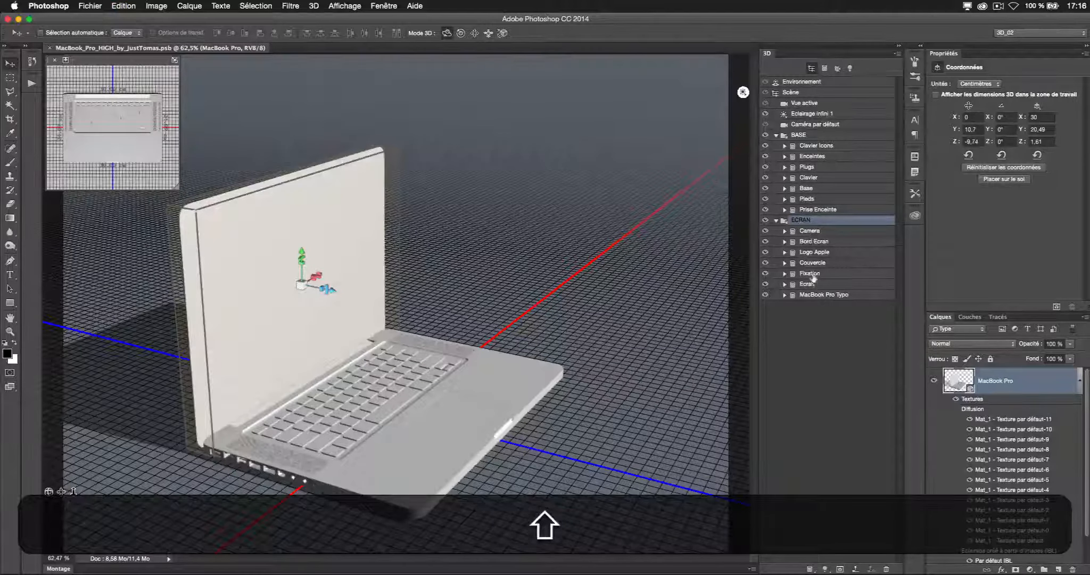
pyautogui.click(810, 231)
pyautogui.keyDown('shift'); pyautogui.click(815, 295); pyautogui.keyUp('shift')
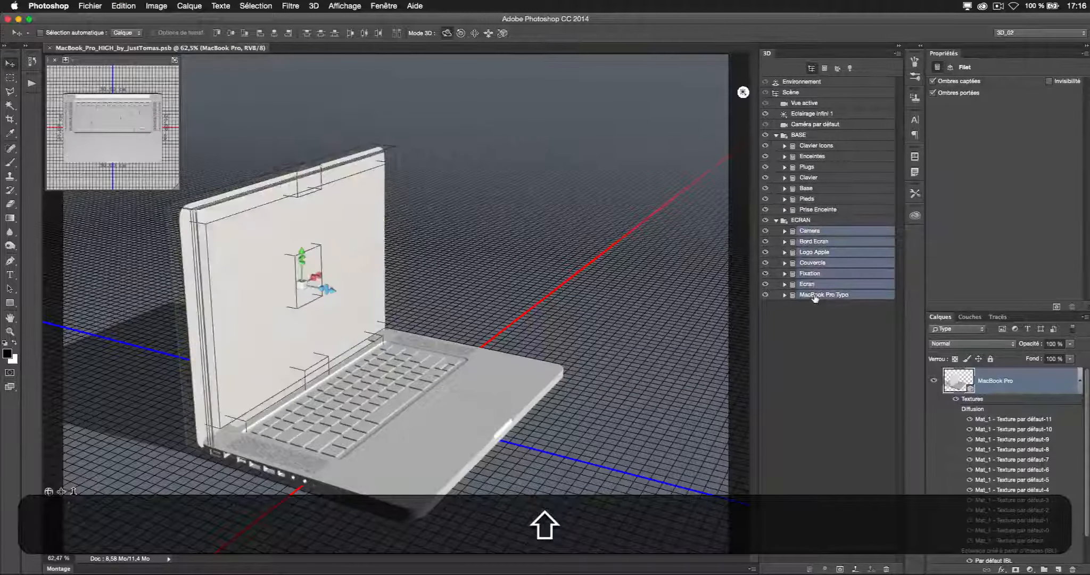
pyautogui.keyDown('ctrl'); pyautogui.click(815, 295); pyautogui.keyUp('ctrl')
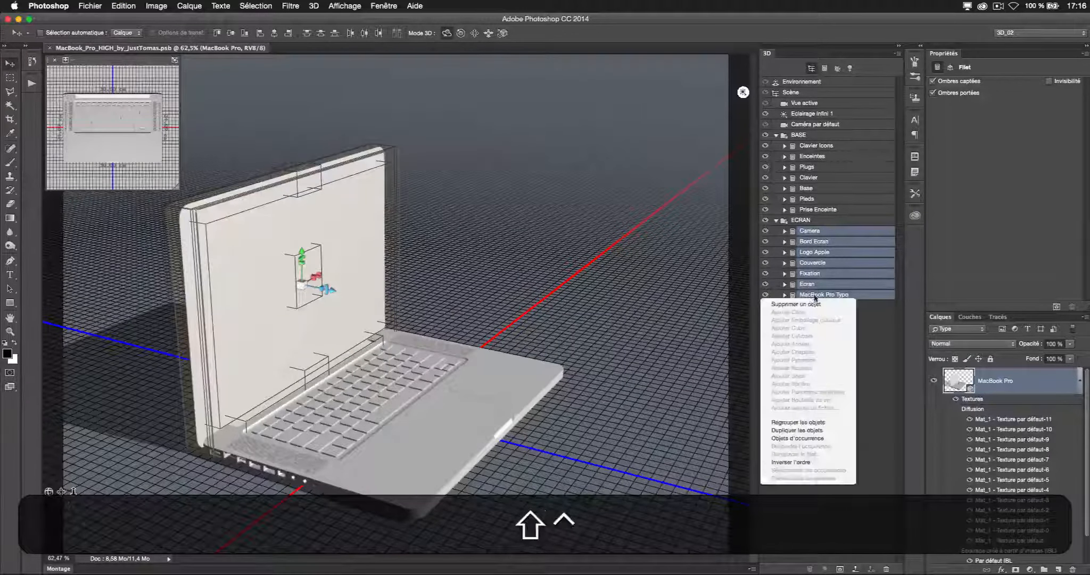
pyautogui.click(801, 418)
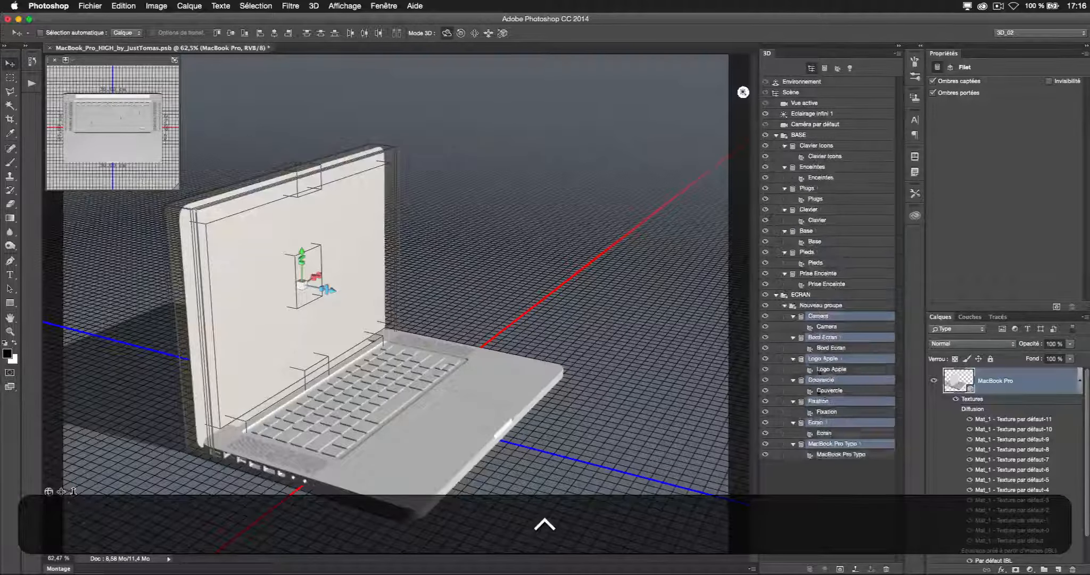
# Step: Rename the nested group ECRAN-2 and rotate it about 28.3° around its X axis
pyautogui.doubleClick(808, 305)
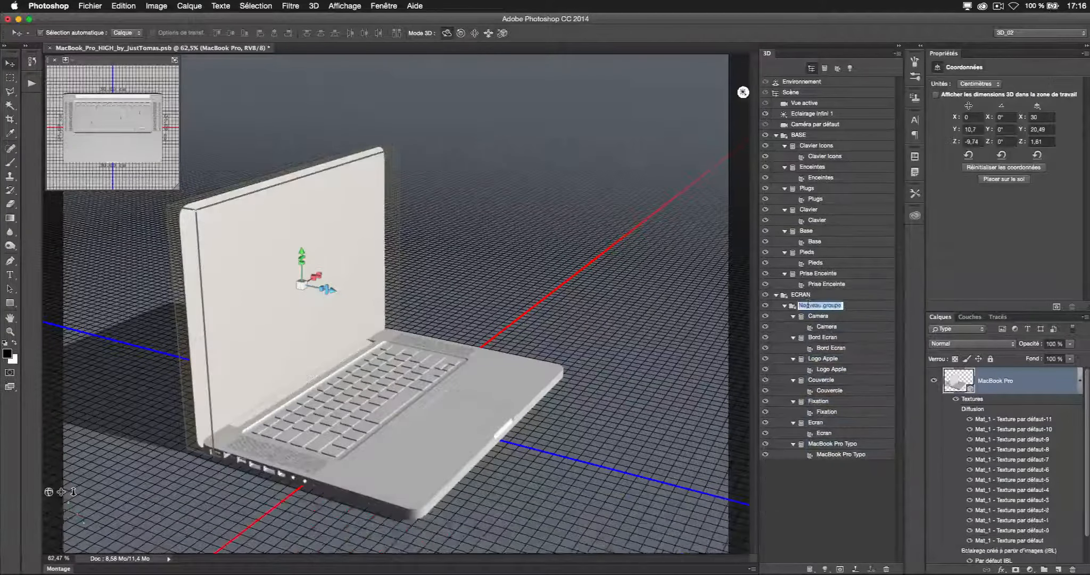
pyautogui.press('super+v')
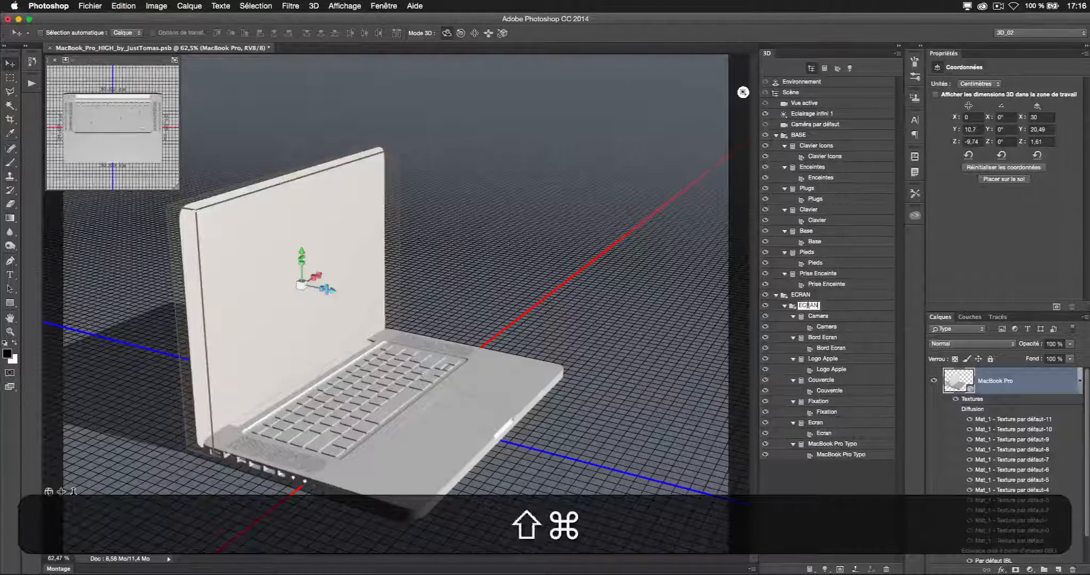
pyautogui.write('_2')
pyautogui.hotkey('shift', 'Return')
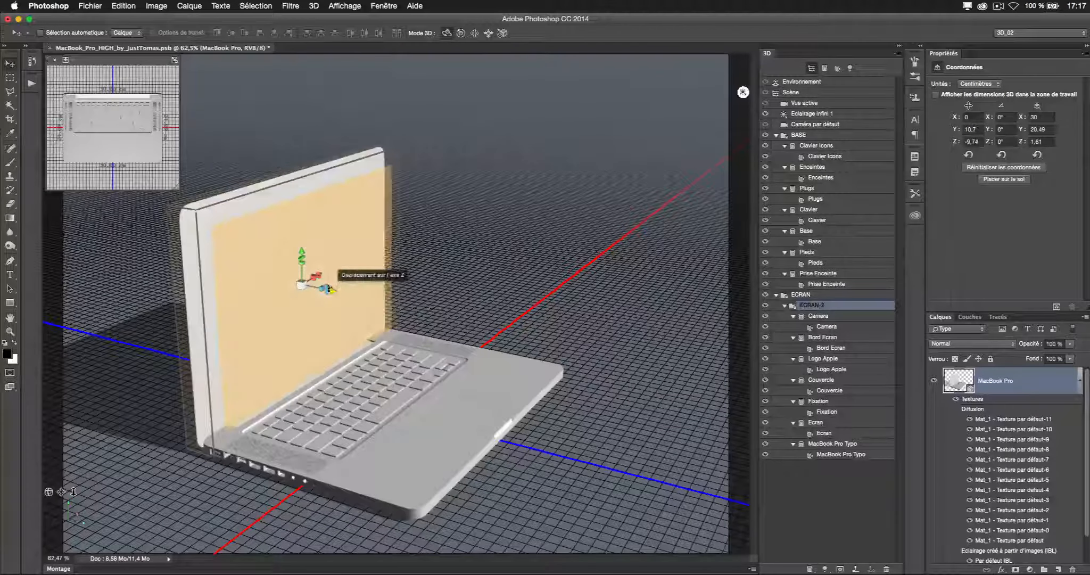
pyautogui.moveTo(316, 275); pyautogui.dragTo(323, 279)
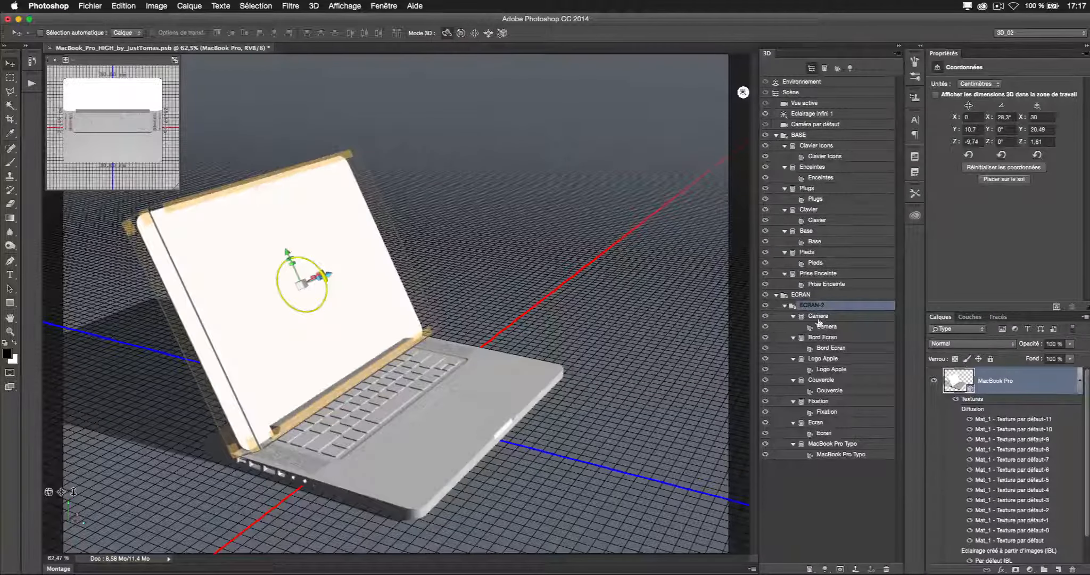
# Step: Move the parent ECRAN group along the Z axis to about -15.43, and undo and redo the move
pyautogui.click(802, 295)
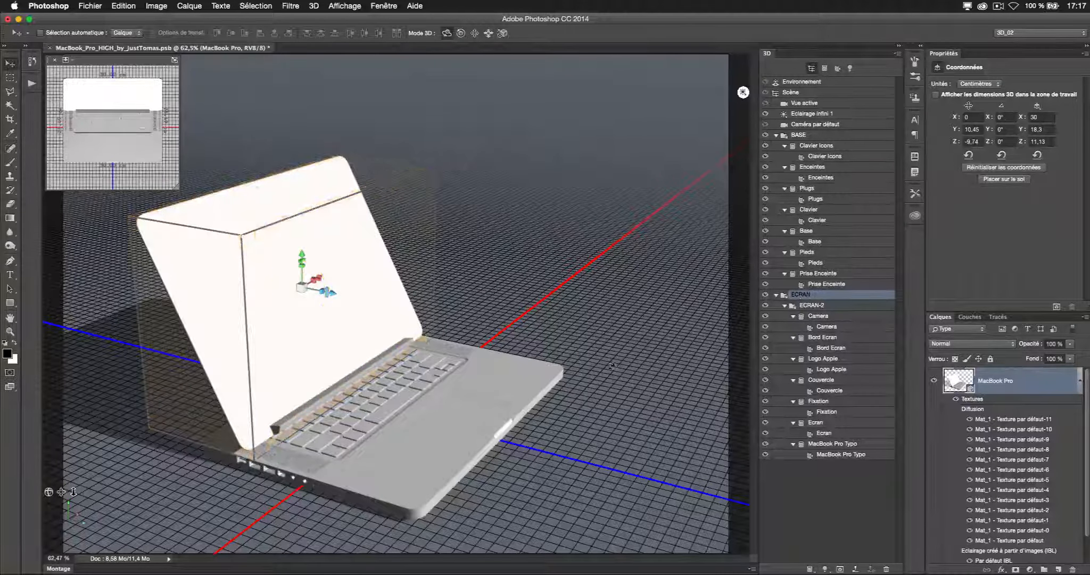
pyautogui.moveTo(330, 296); pyautogui.dragTo(250, 276)
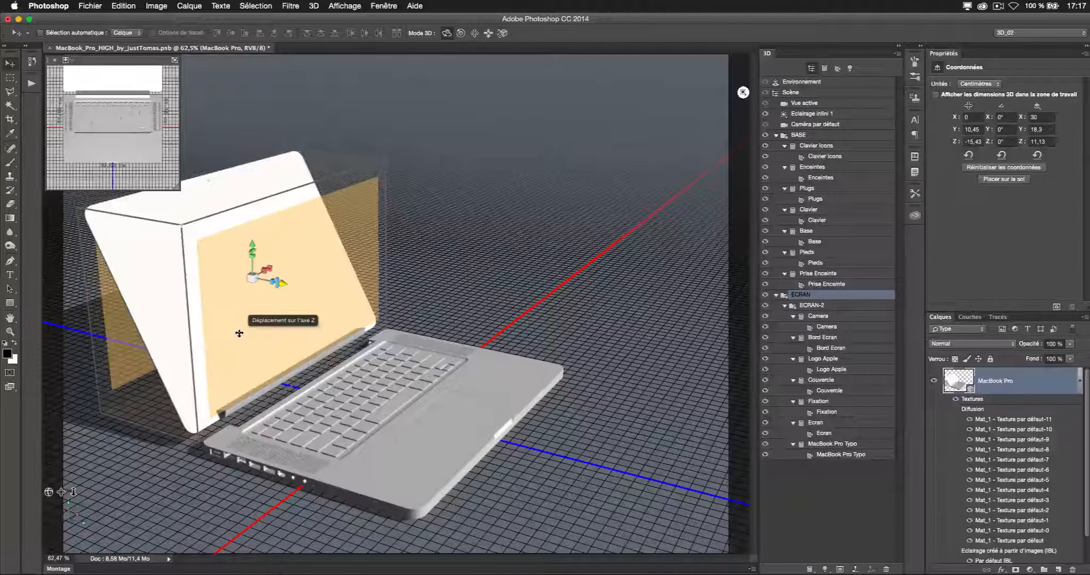
pyautogui.press('cmd+z')
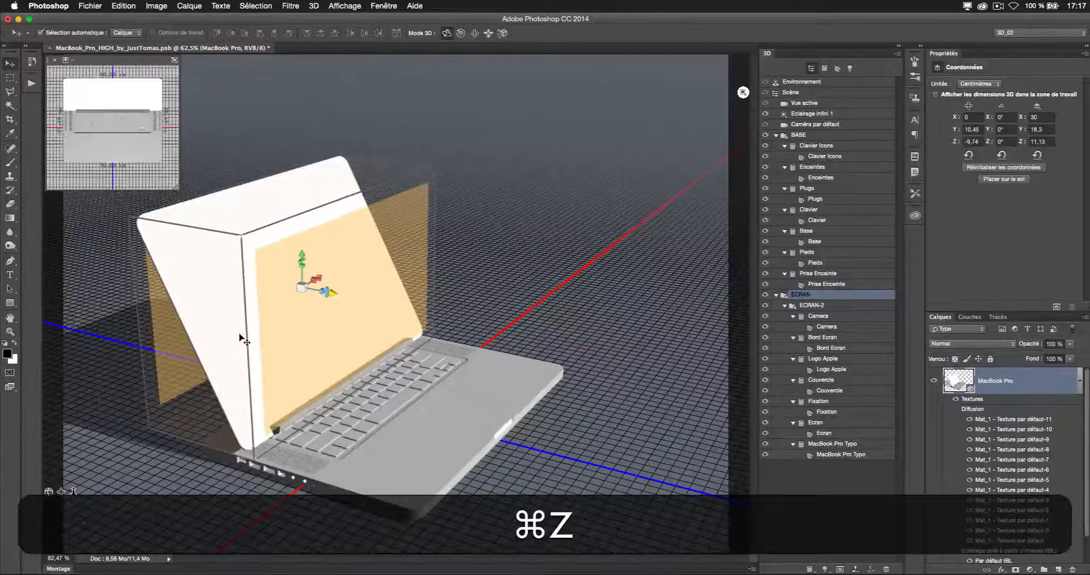
pyautogui.press('cmd+z')
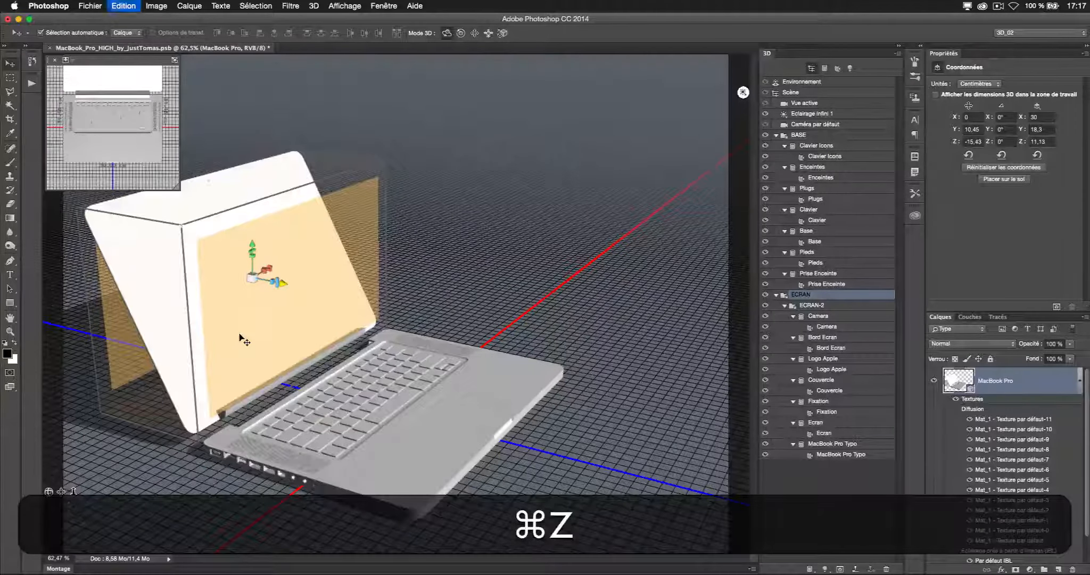
# Step: Undo the ECRAN group's move and the ECRAN-2 rotation, and save the document
pyautogui.press('cmd+z')
pyautogui.press('alt+cmd+z')
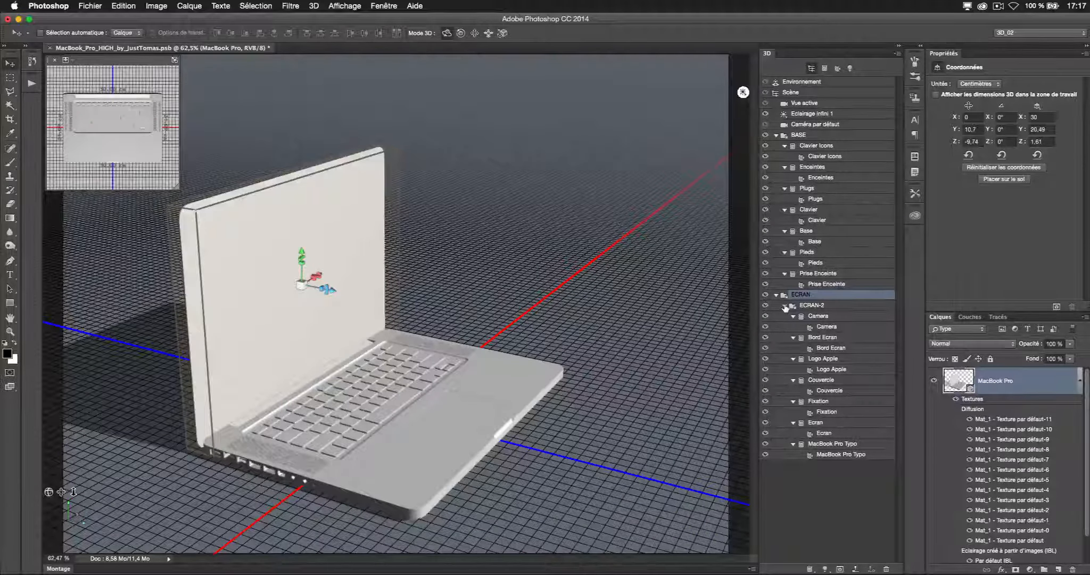
pyautogui.press('super+s')
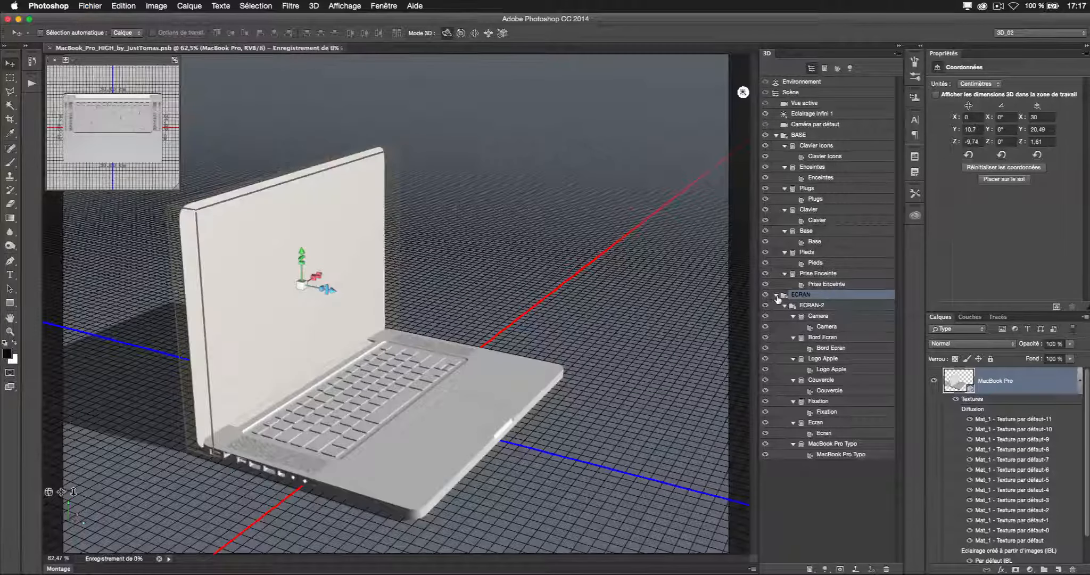
# Step: Collapse the ECRAN and BASE groups and gather both into a new parent group
pyautogui.click(777, 295)
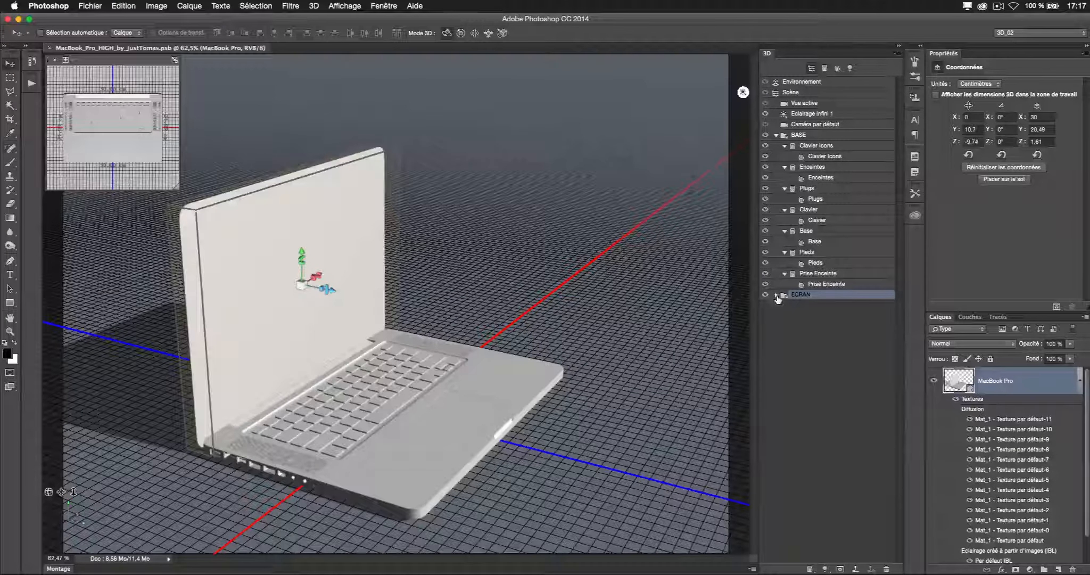
pyautogui.click(777, 136)
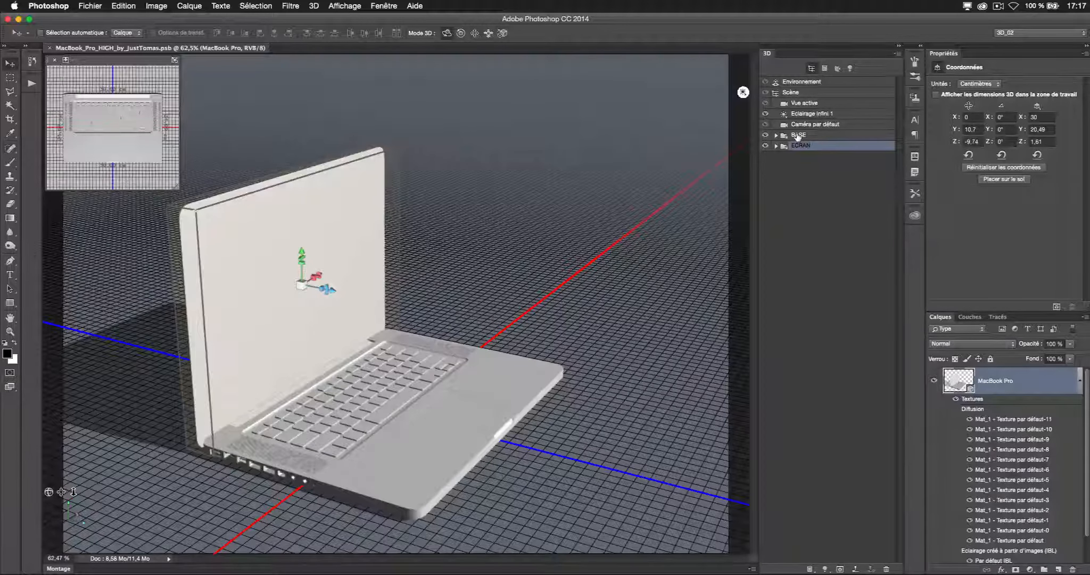
pyautogui.keyDown('shift'); pyautogui.click(797, 137); pyautogui.keyUp('shift')
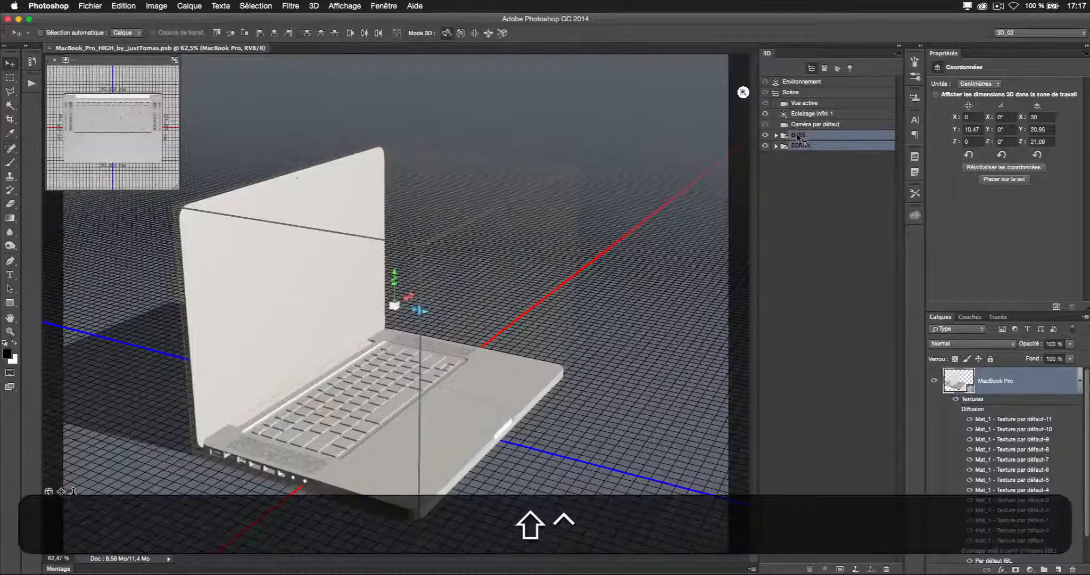
pyautogui.keyDown('ctrl'); pyautogui.keyDown('shift'); pyautogui.click(797, 138); pyautogui.keyUp('shift'); pyautogui.keyUp('ctrl')
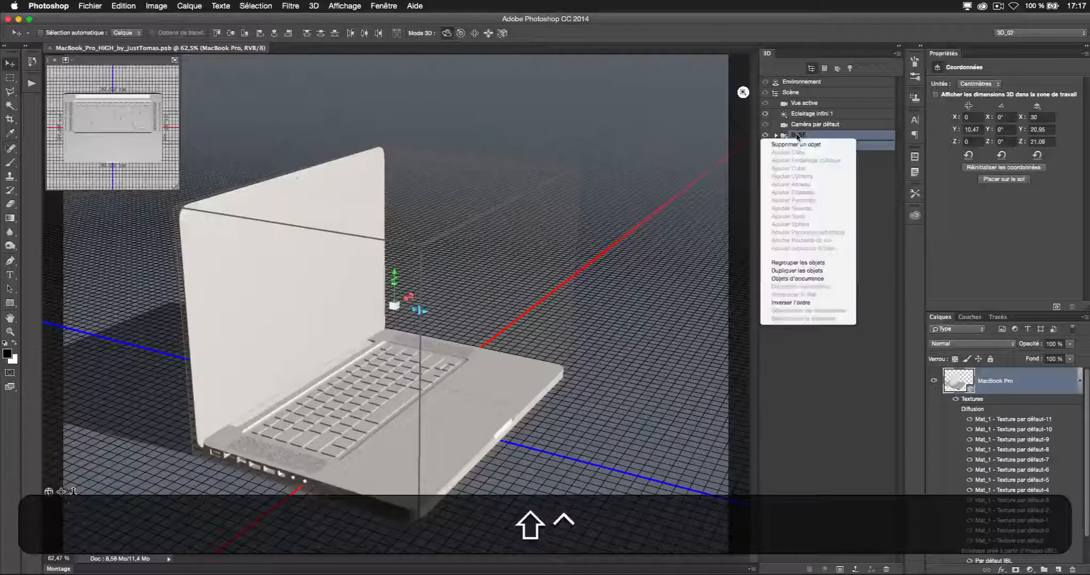
pyautogui.click(810, 263)
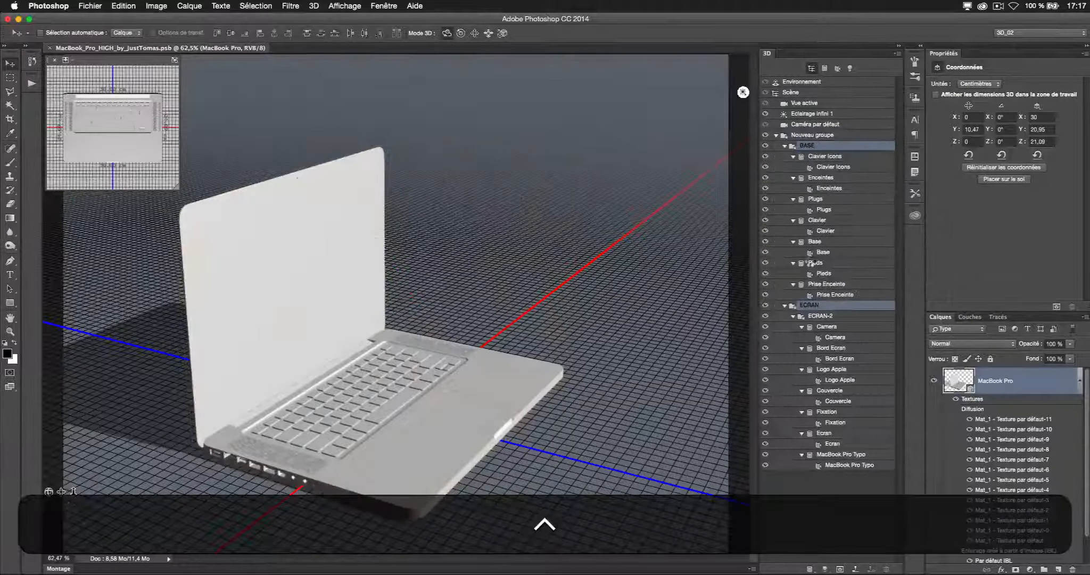
# Step: Rename the new parent group MacBook Pro and save the document
pyautogui.doubleClick(801, 135)
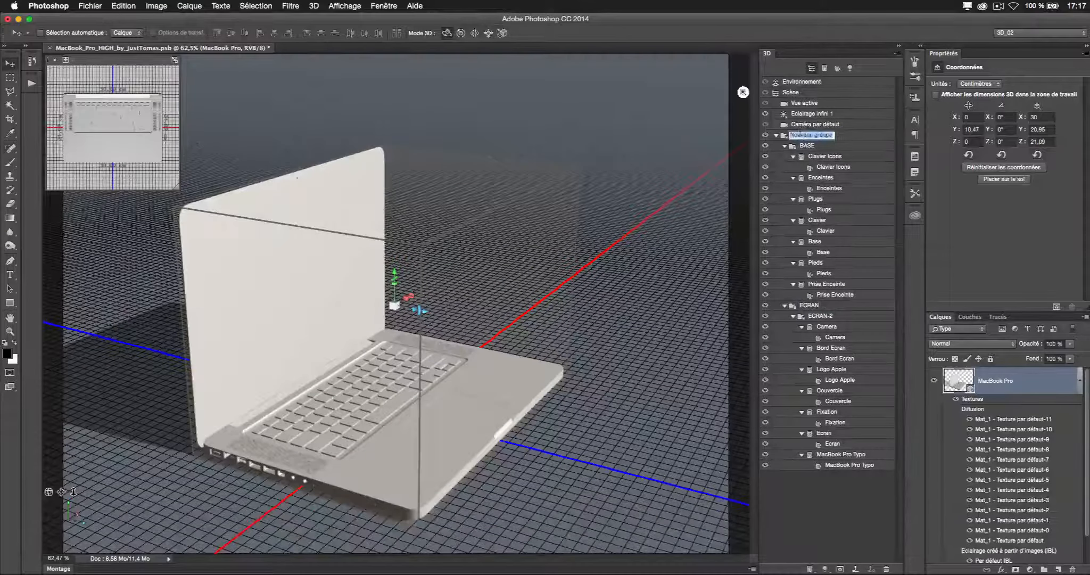
pyautogui.write('MacB')
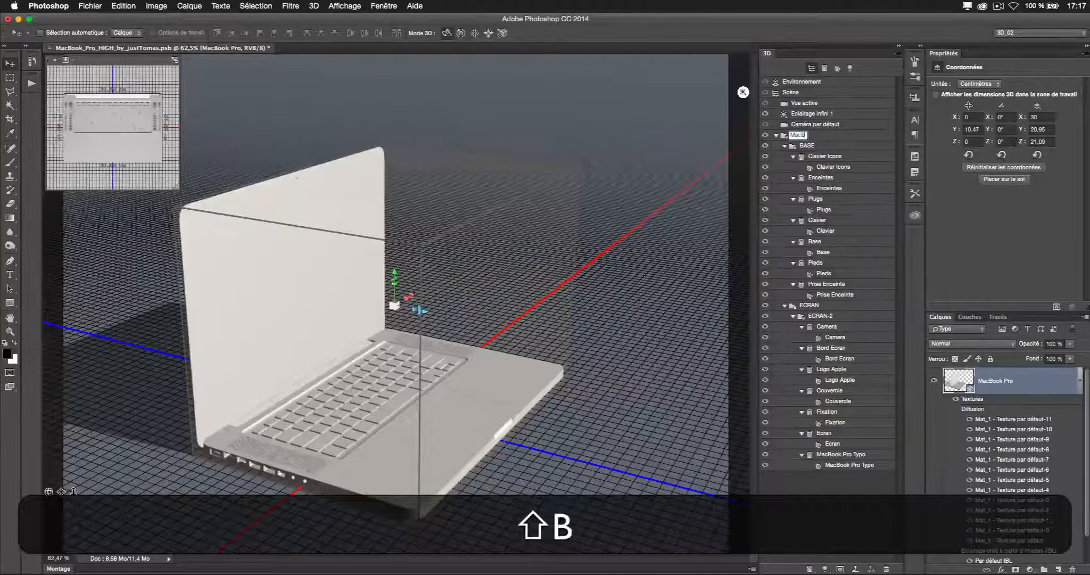
pyautogui.write('ook Pro')
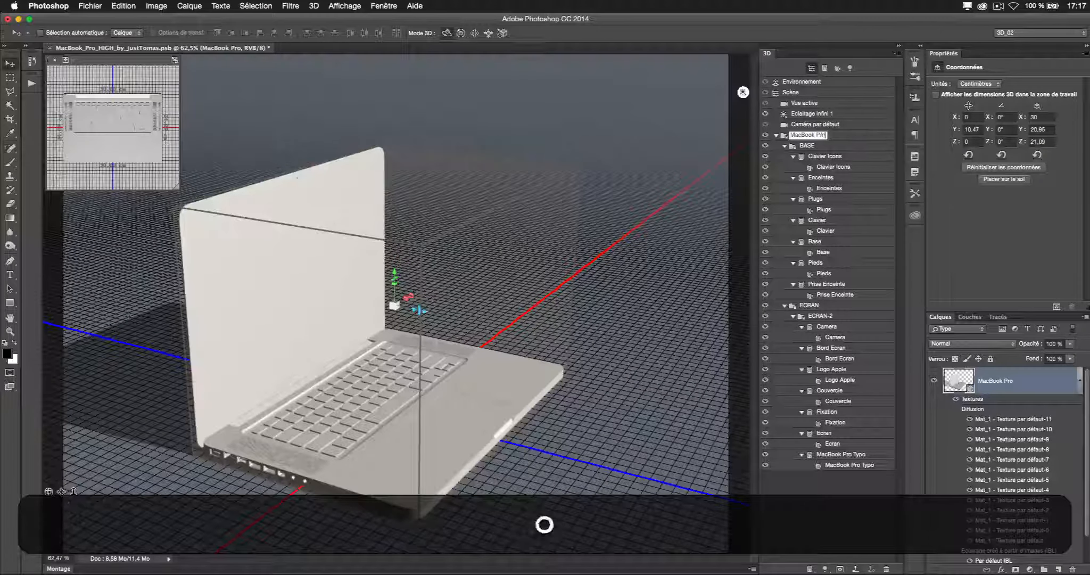
pyautogui.press('Return')
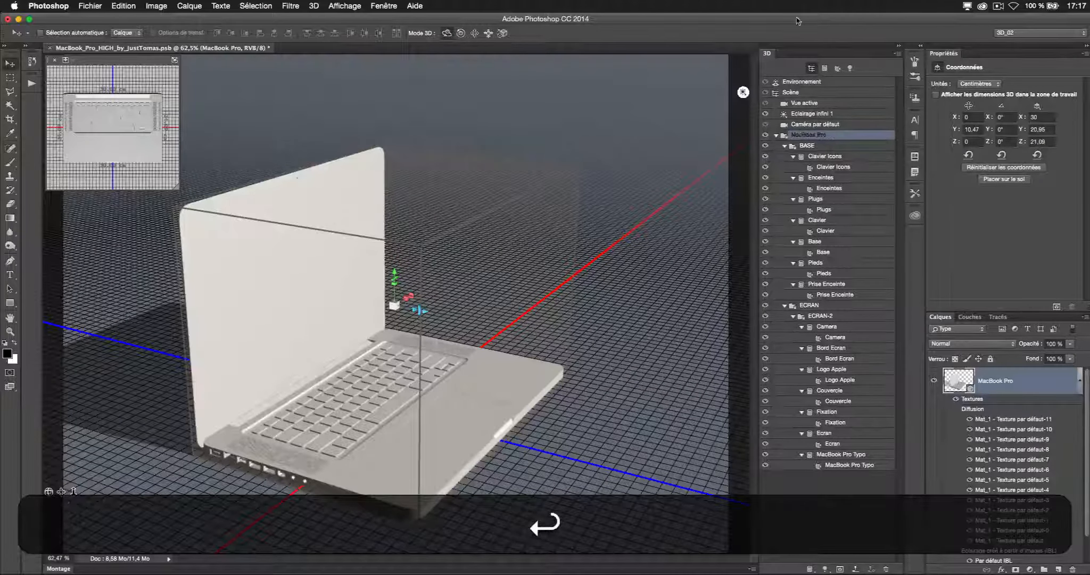
pyautogui.press('super+s')
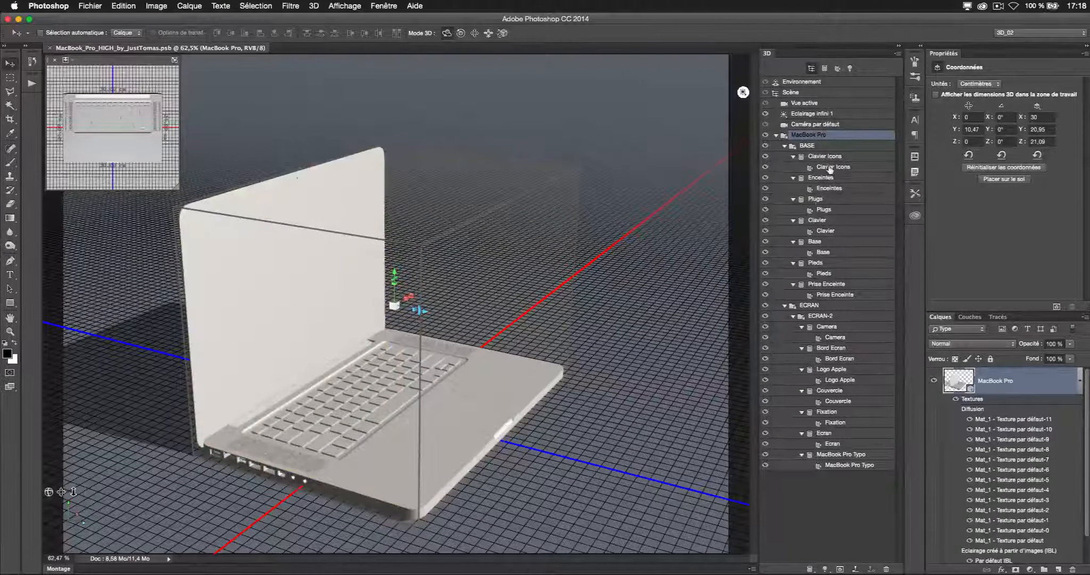
# Step: List only the scene's materials and set the Clavier material's diffuse colour to a very dark grey
pyautogui.click(820, 232)
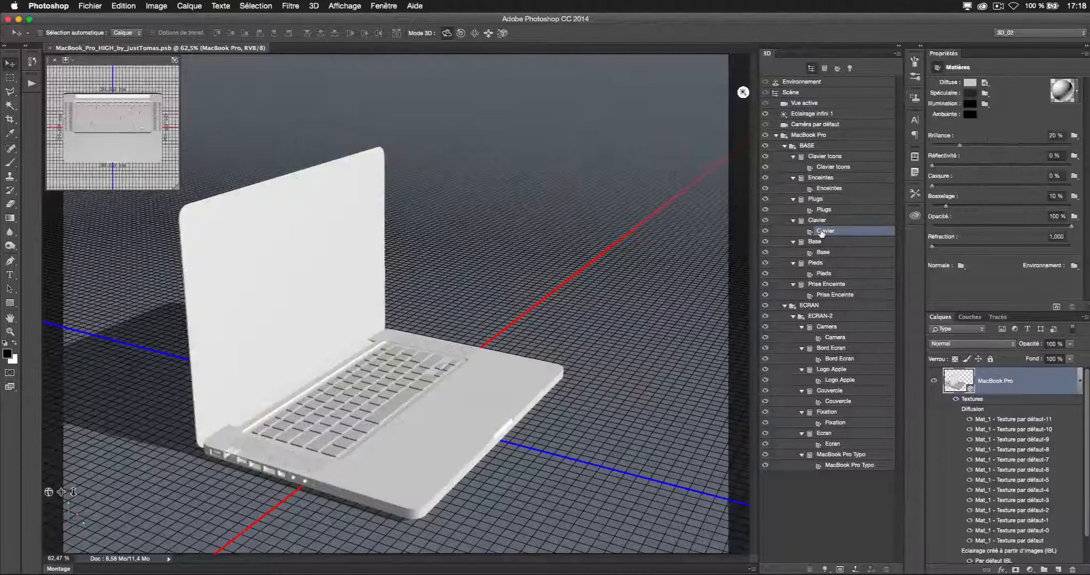
pyautogui.click(836, 68)
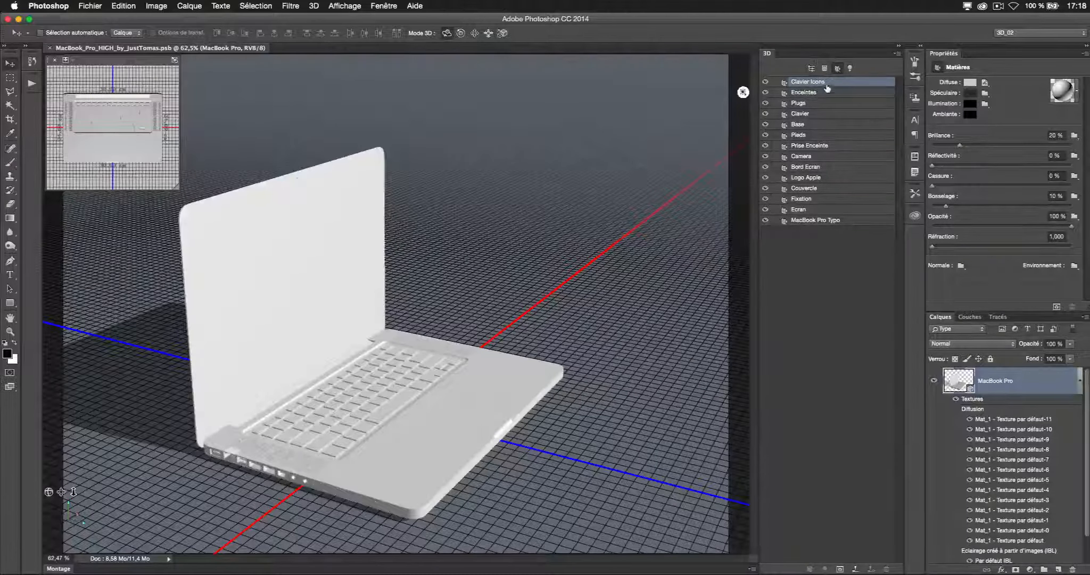
pyautogui.click(802, 114)
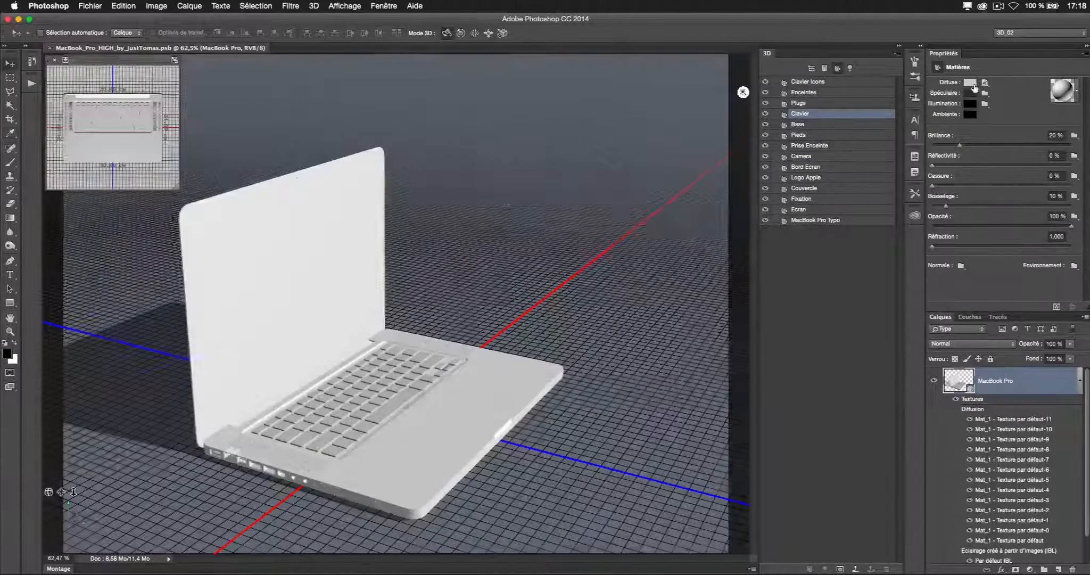
pyautogui.click(969, 83)
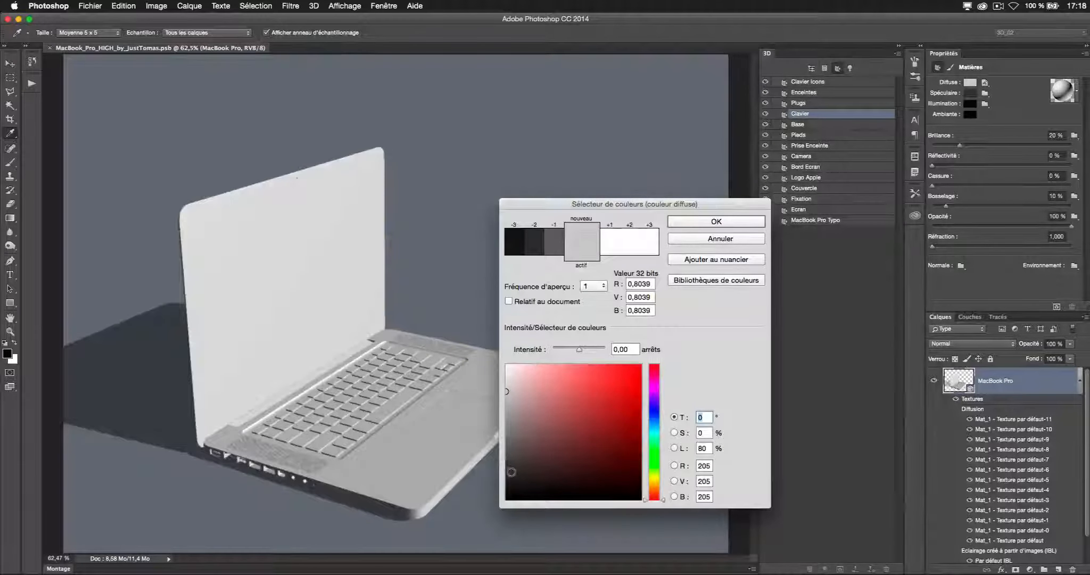
pyautogui.click(506, 481)
pyautogui.press('Return')
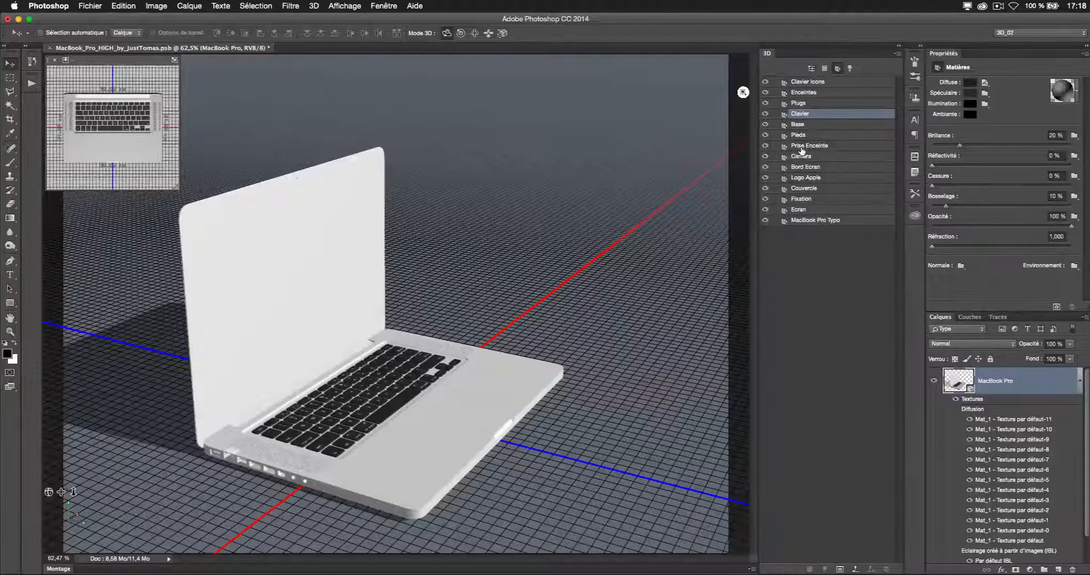
# Step: Set the Prise Enceinte material's diffuse colour to a dark grey
pyautogui.click(802, 147)
pyautogui.click(970, 83)
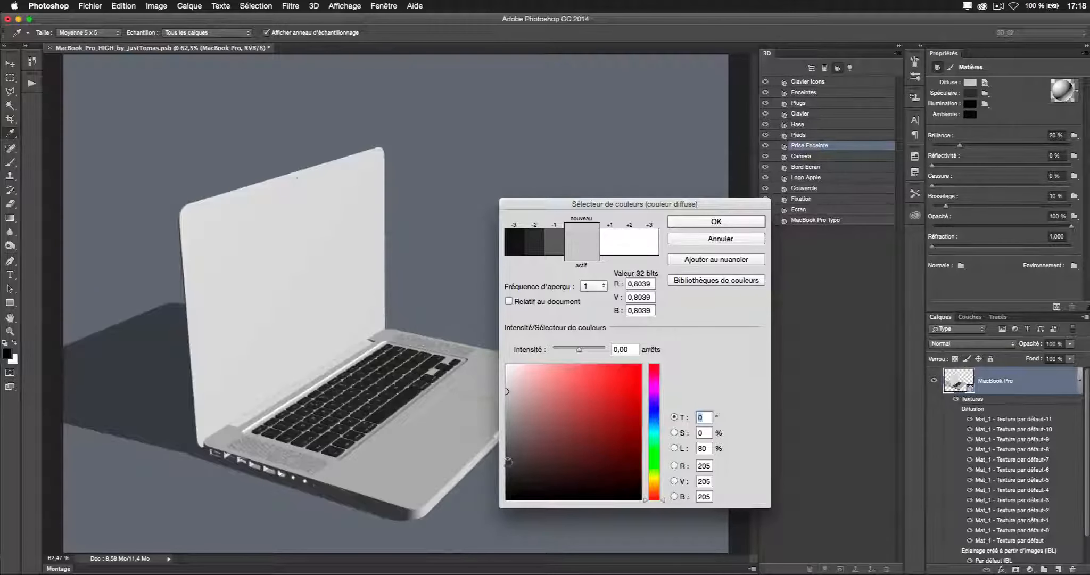
pyautogui.press('Return')
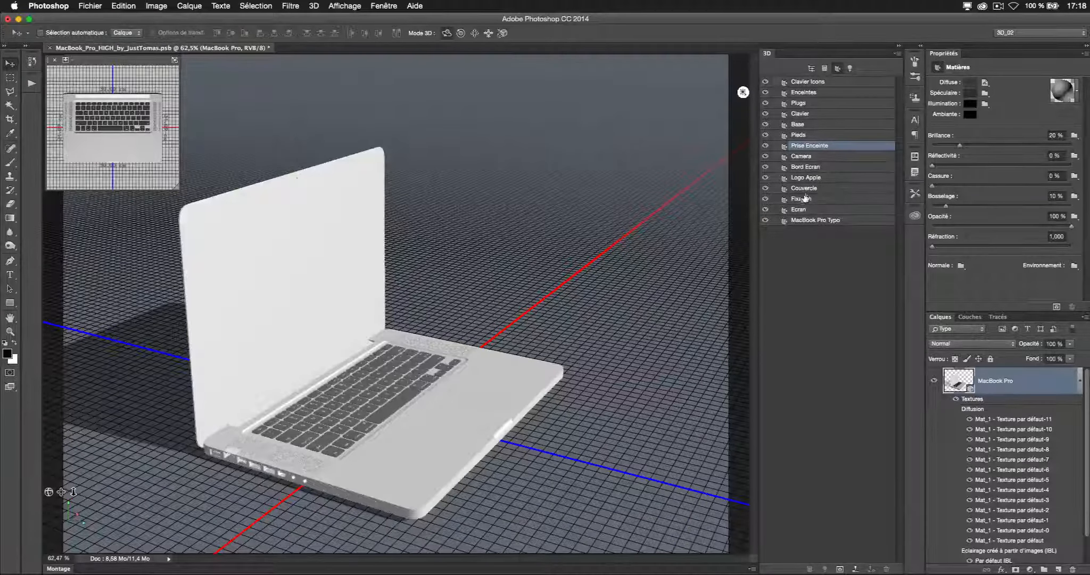
# Step: Set the Fixation material's diffuse colour to RGB 49, 49, 49 and remove its diffuse texture
pyautogui.click(798, 200)
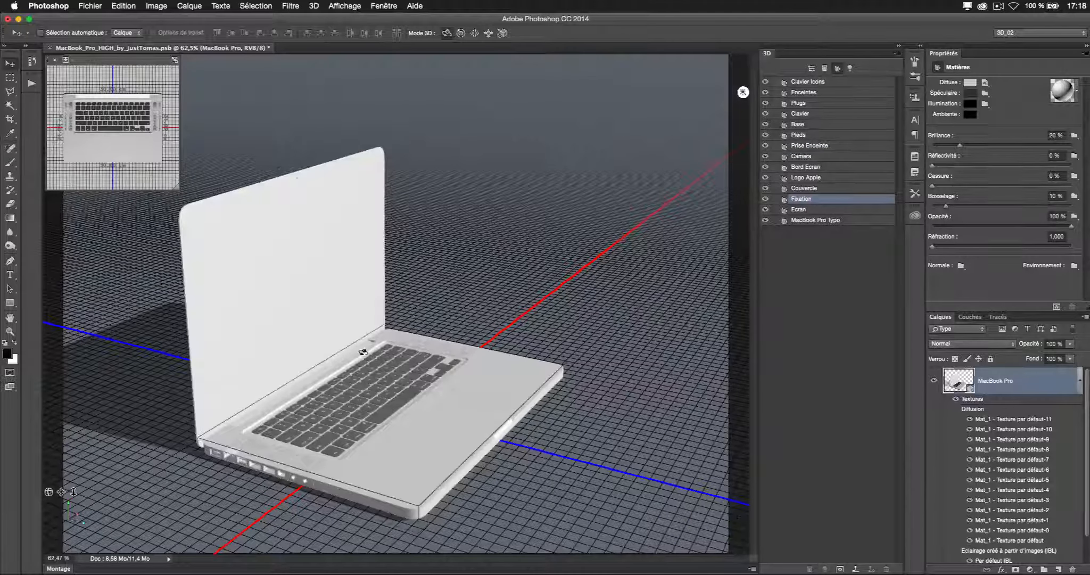
pyautogui.click(969, 83)
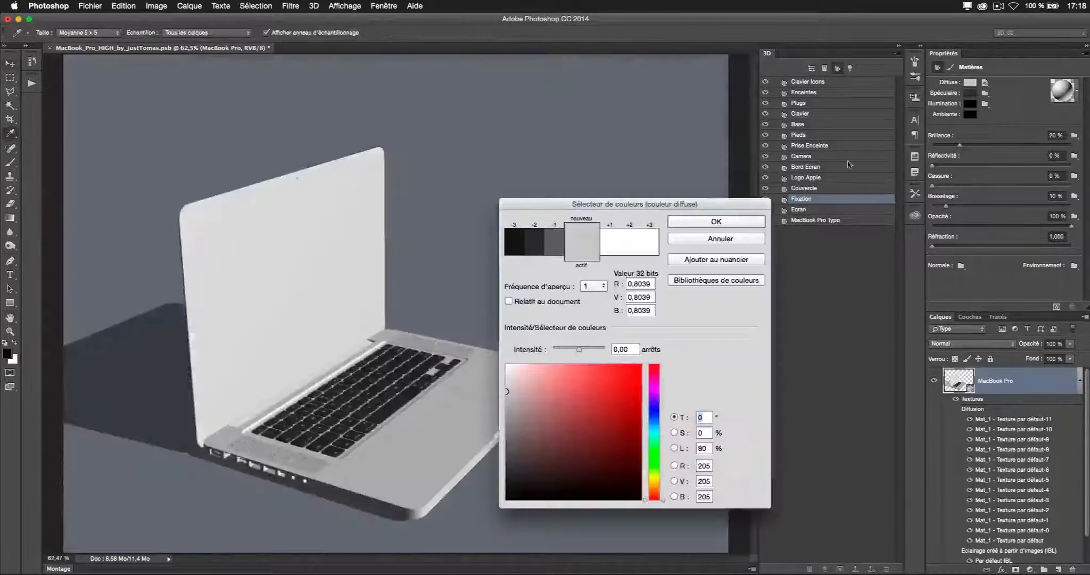
pyautogui.click(507, 450)
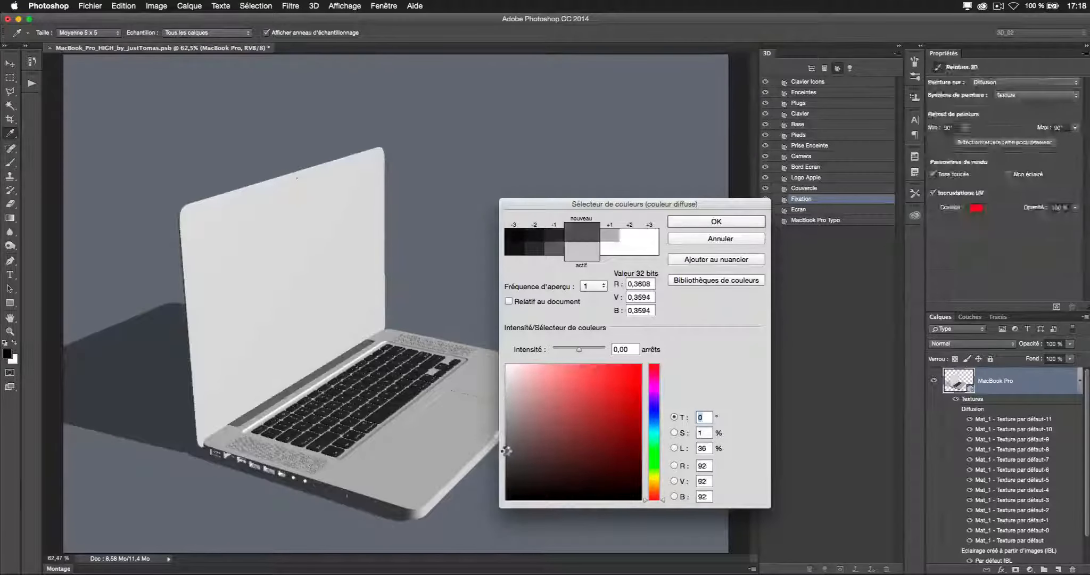
pyautogui.moveTo(506, 451); pyautogui.dragTo(506, 474)
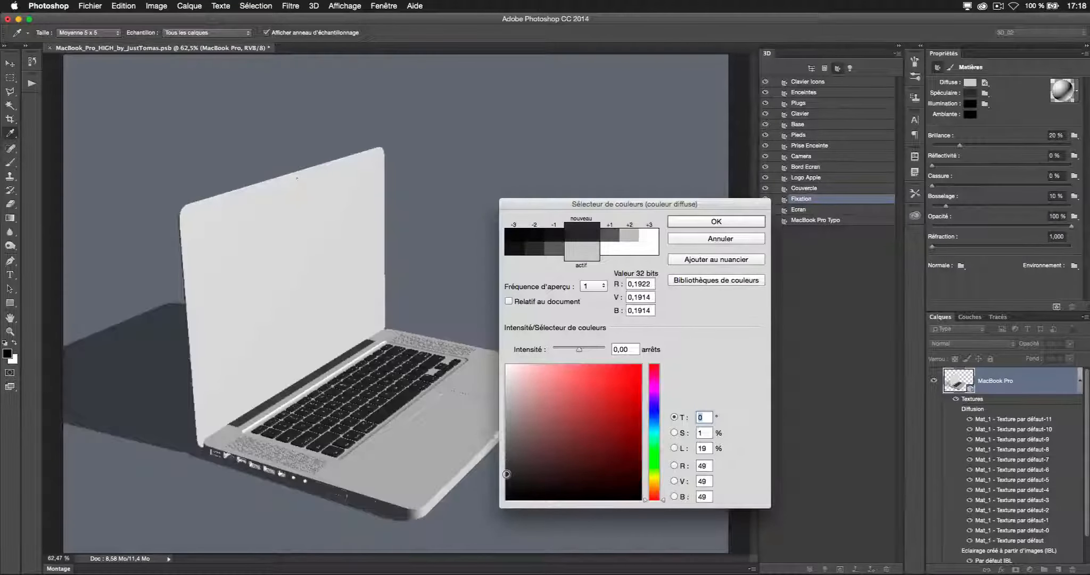
pyautogui.press('Return')
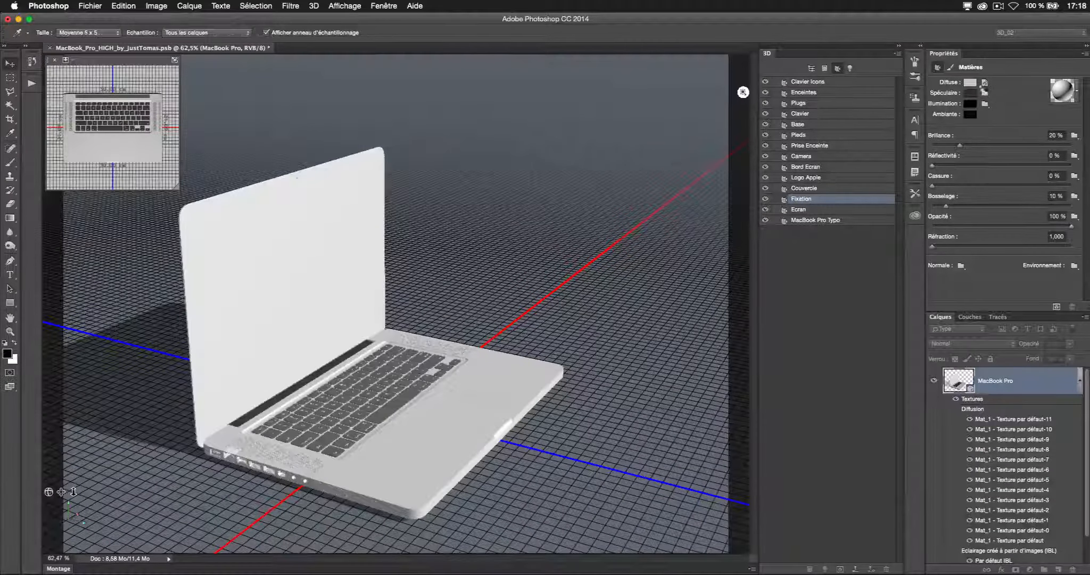
pyautogui.click(984, 83)
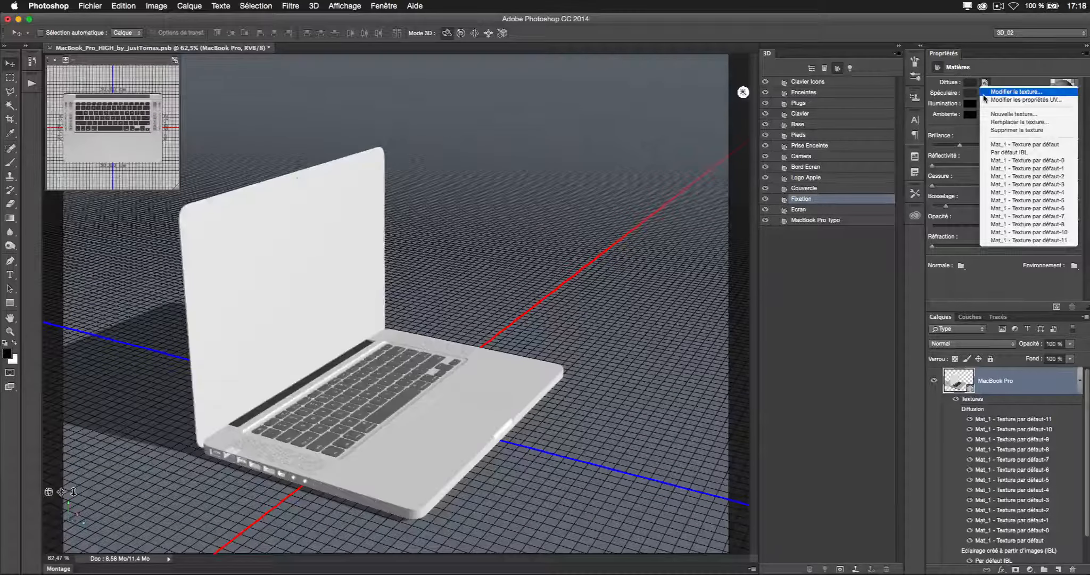
pyautogui.click(1013, 131)
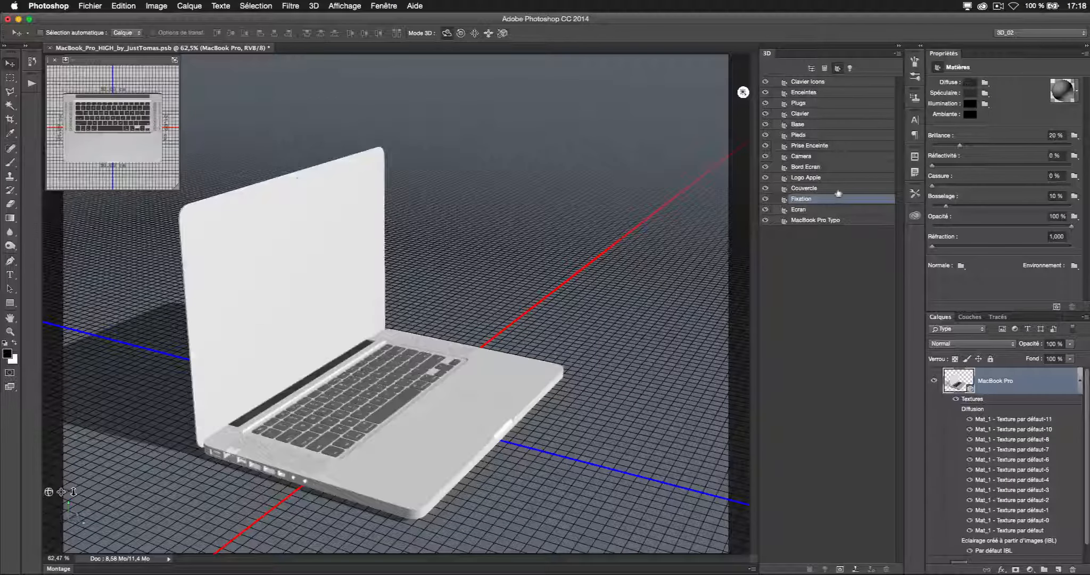
# Step: Set the Bord Ecran material's diffuse colour to pure black, RGB 0, 0, 0
pyautogui.click(820, 114)
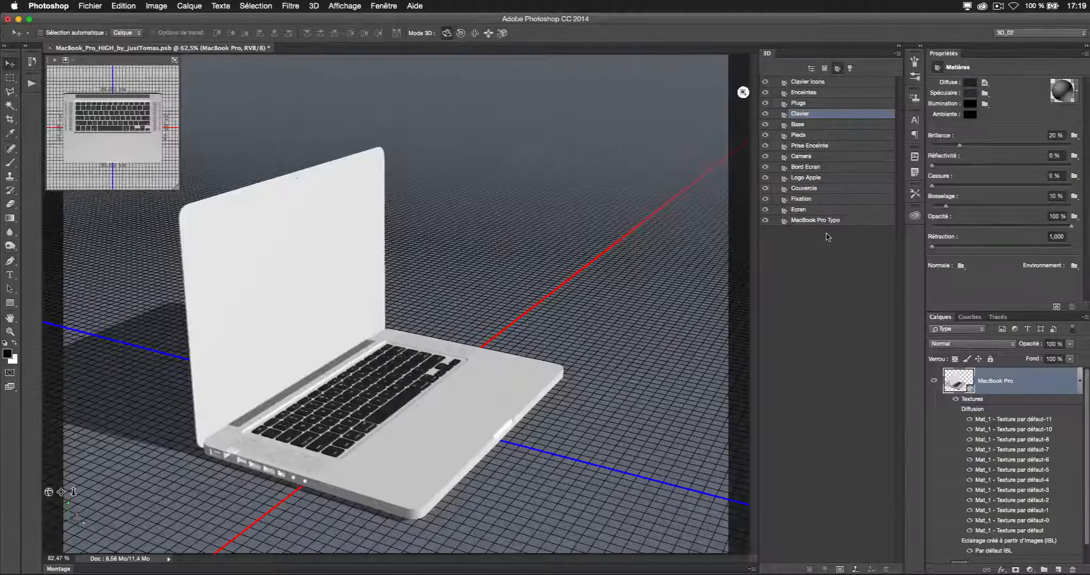
pyautogui.click(834, 169)
pyautogui.click(970, 83)
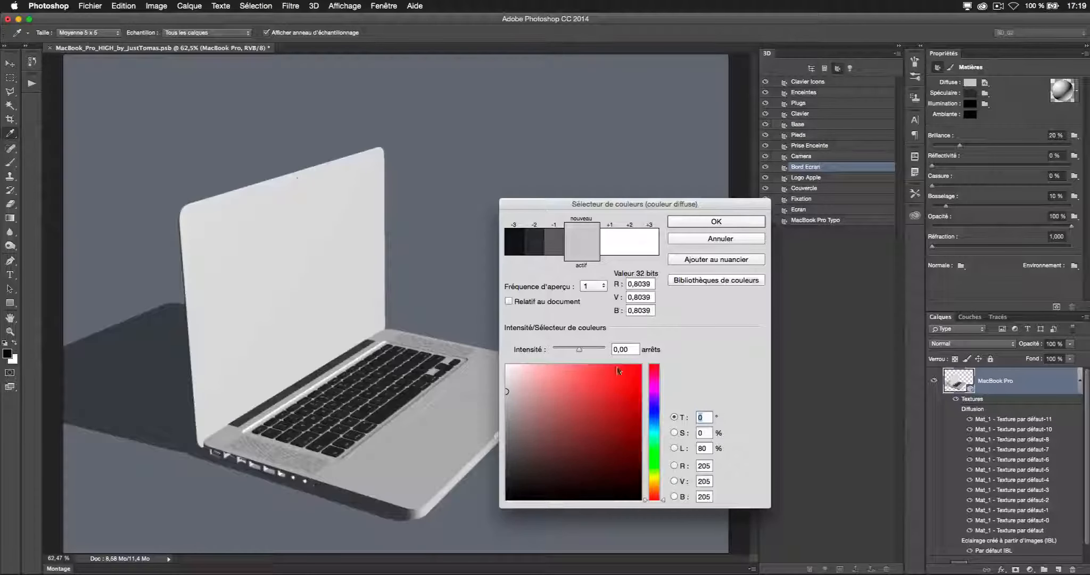
pyautogui.moveTo(535, 461); pyautogui.dragTo(496, 521)
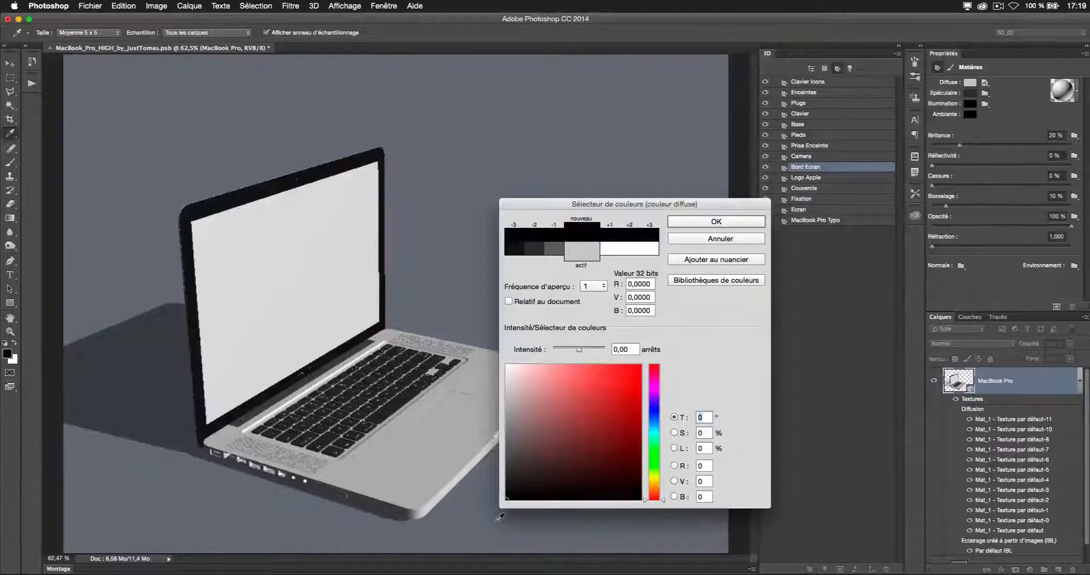
pyautogui.press('Return')
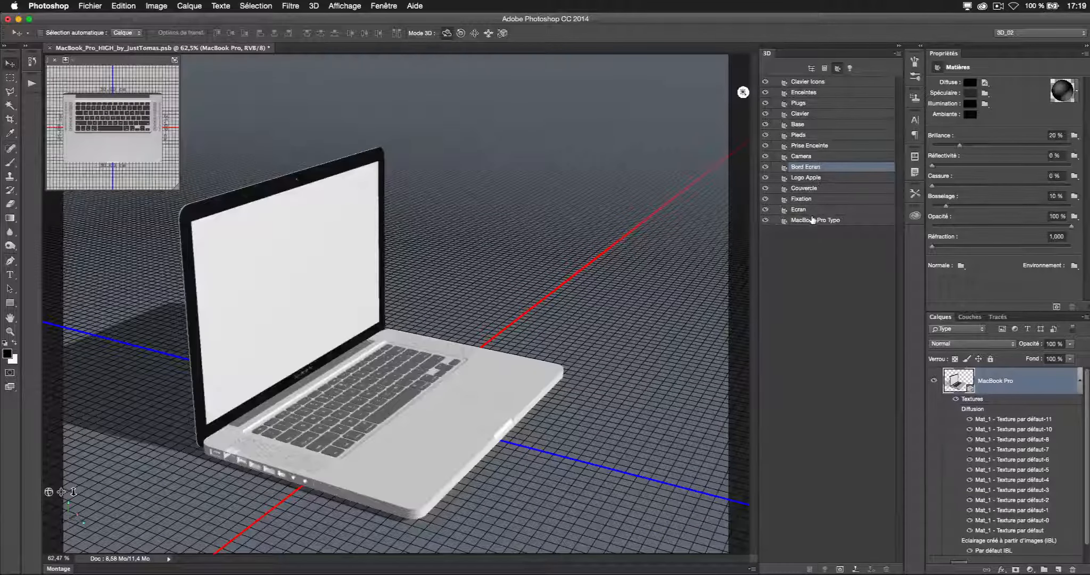
# Step: Remove the diffuse texture from the MacBook Pro Typo material
pyautogui.click(813, 220)
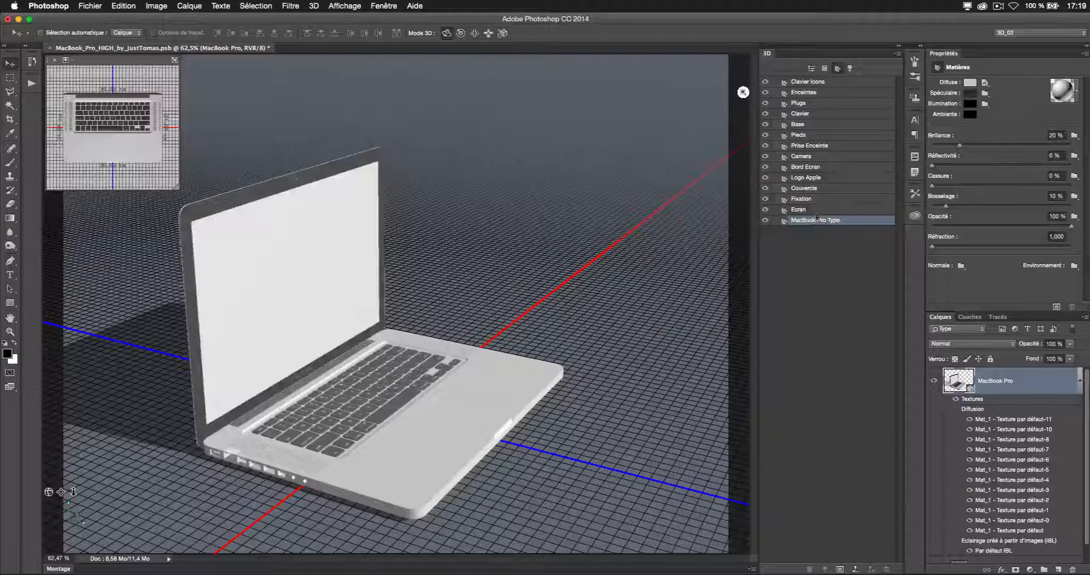
pyautogui.click(984, 82)
pyautogui.click(998, 130)
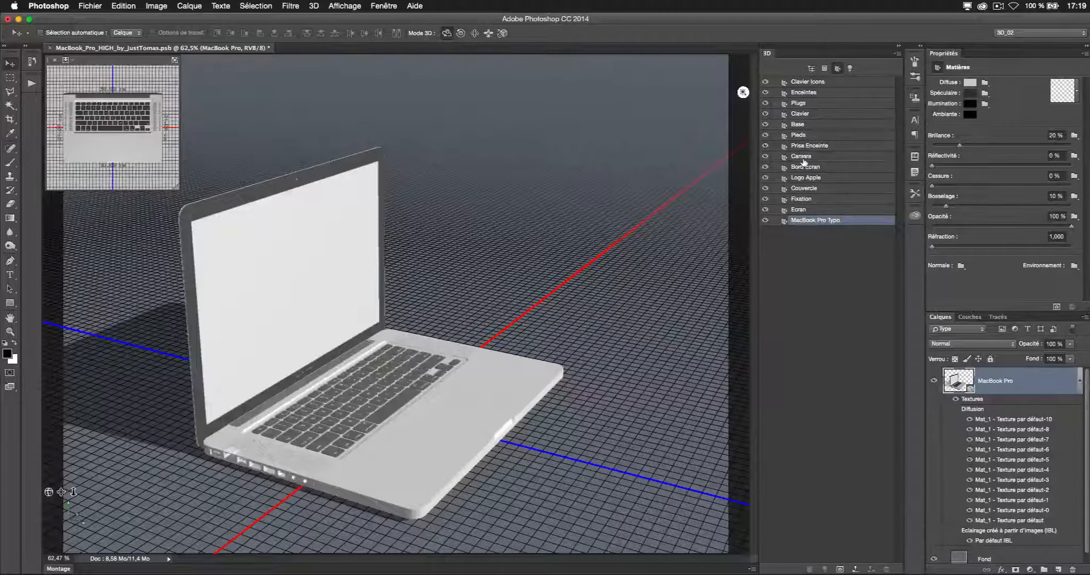
# Step: Replace the Ecran material's diffuse texture with the Macbook_Pro_screen1.jpg image from the MacBook Pro OBJ model's Texture folder
pyautogui.click(802, 210)
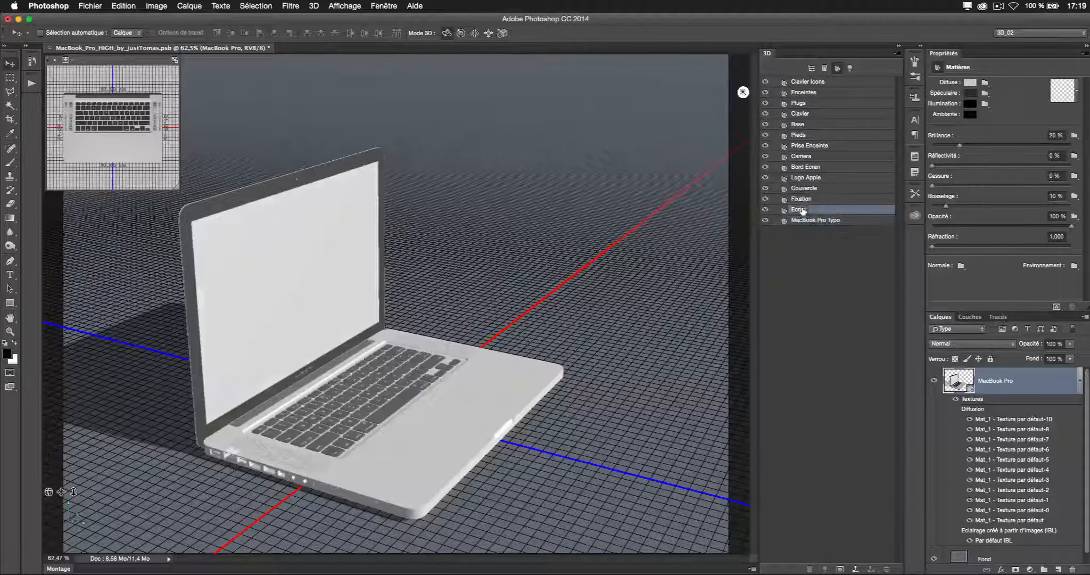
pyautogui.click(985, 83)
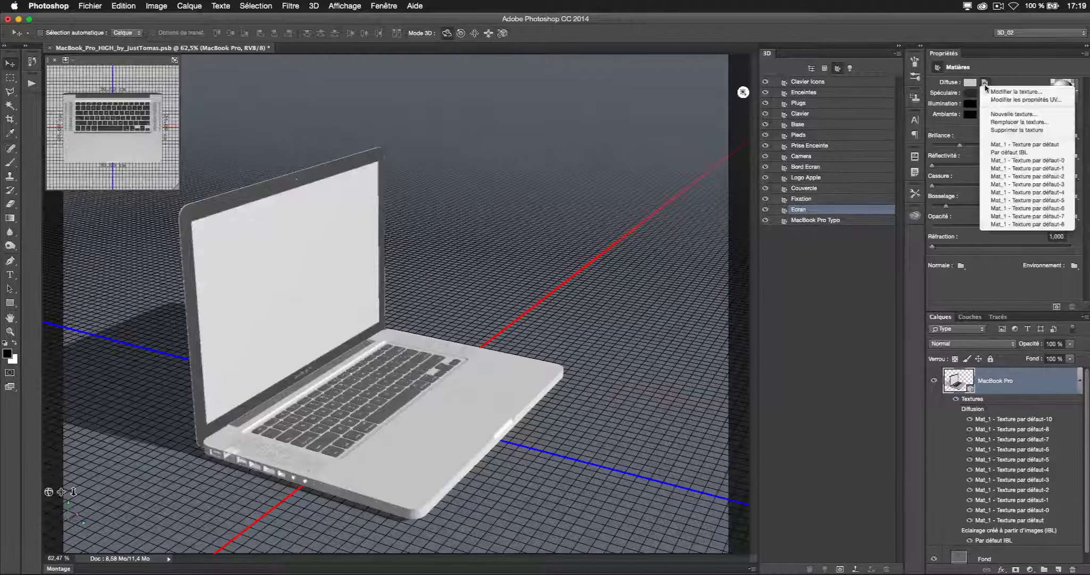
pyautogui.click(1006, 122)
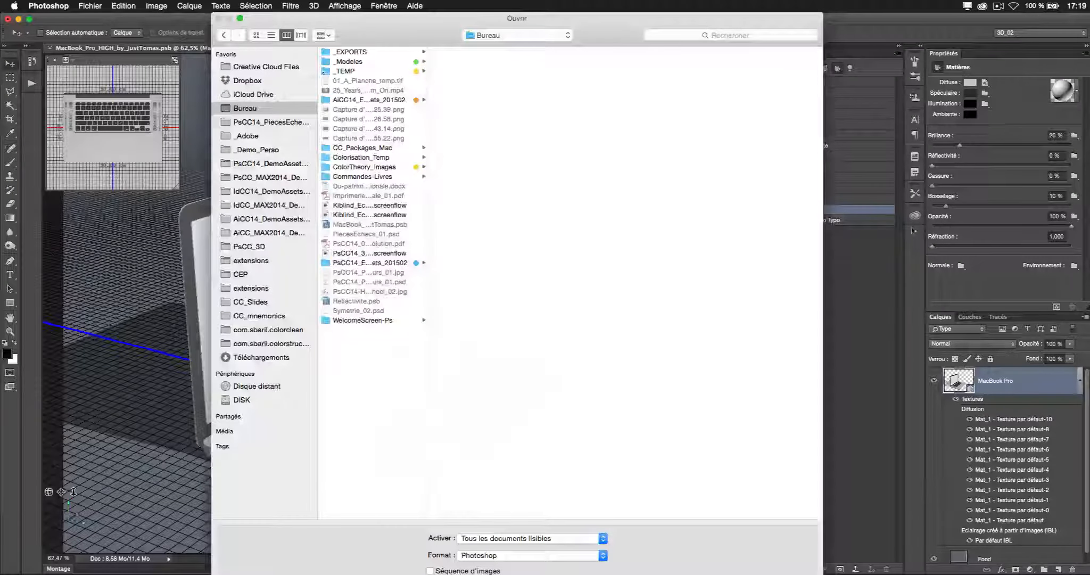
pyautogui.click(489, 36)
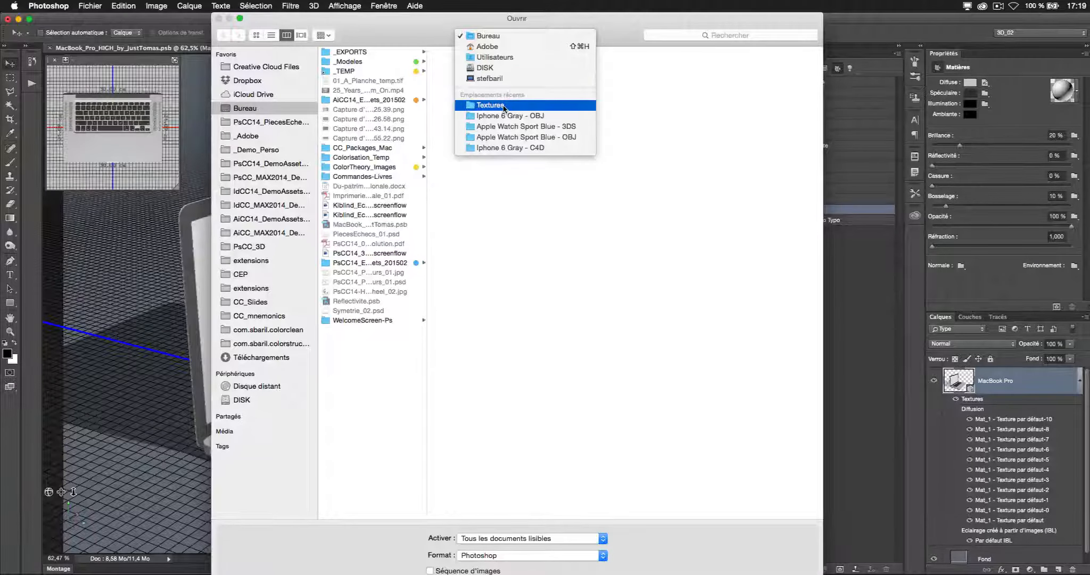
pyautogui.click(504, 116)
pyautogui.click(507, 36)
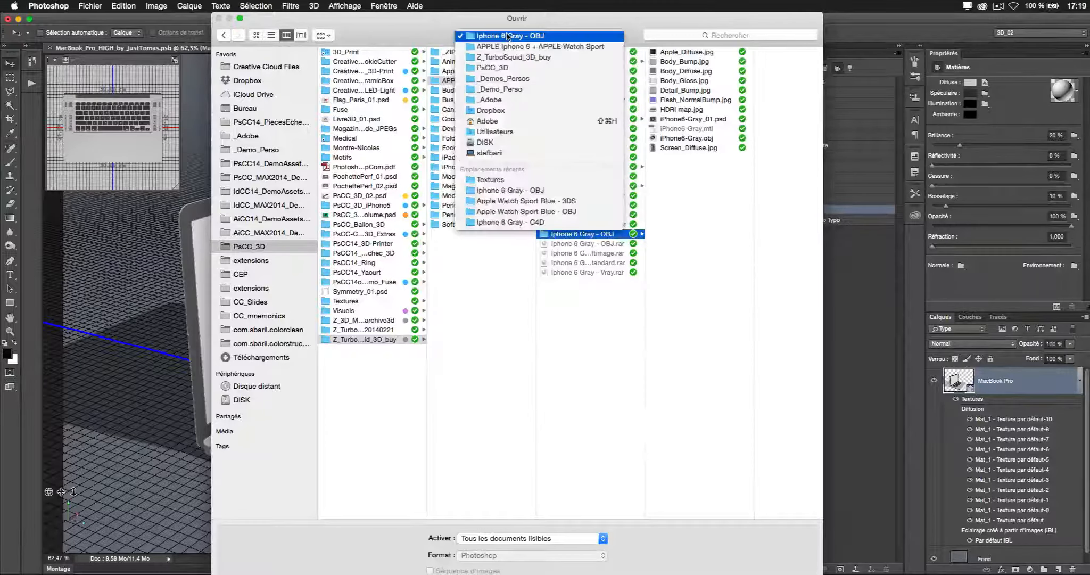
pyautogui.click(497, 34)
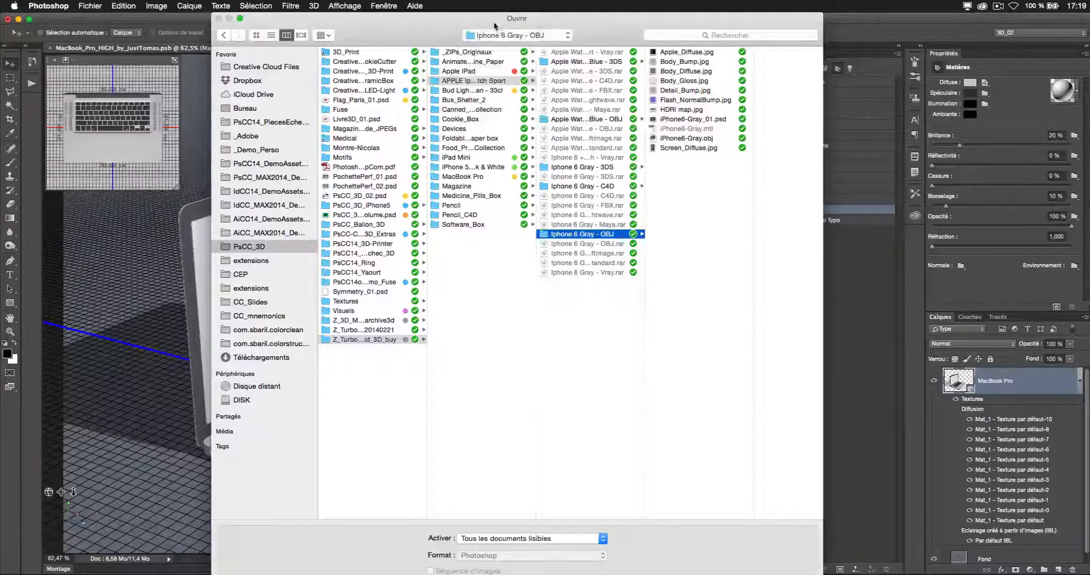
pyautogui.click(478, 177)
pyautogui.click(592, 72)
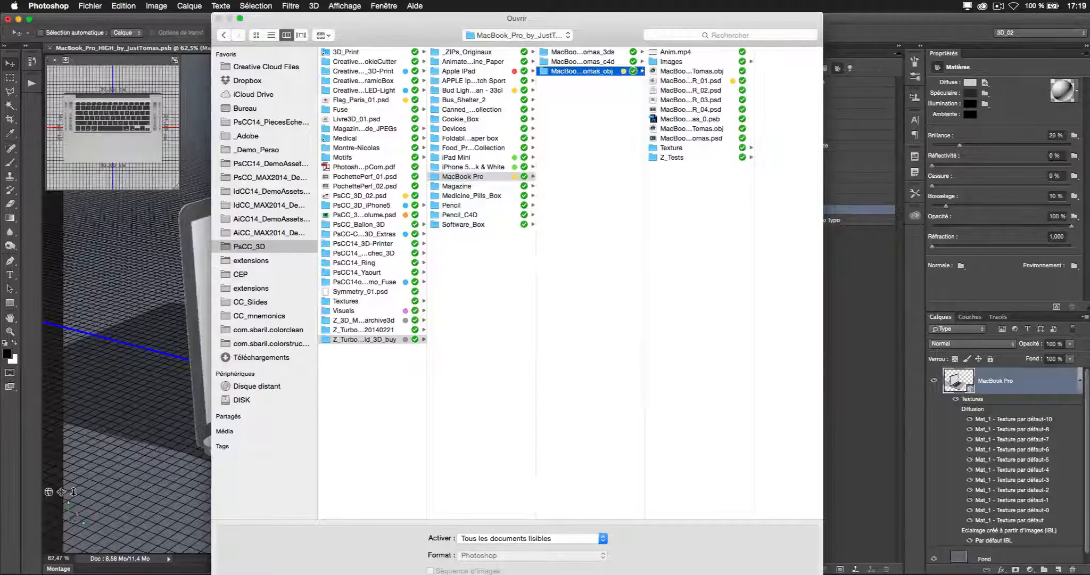
pyautogui.click(684, 149)
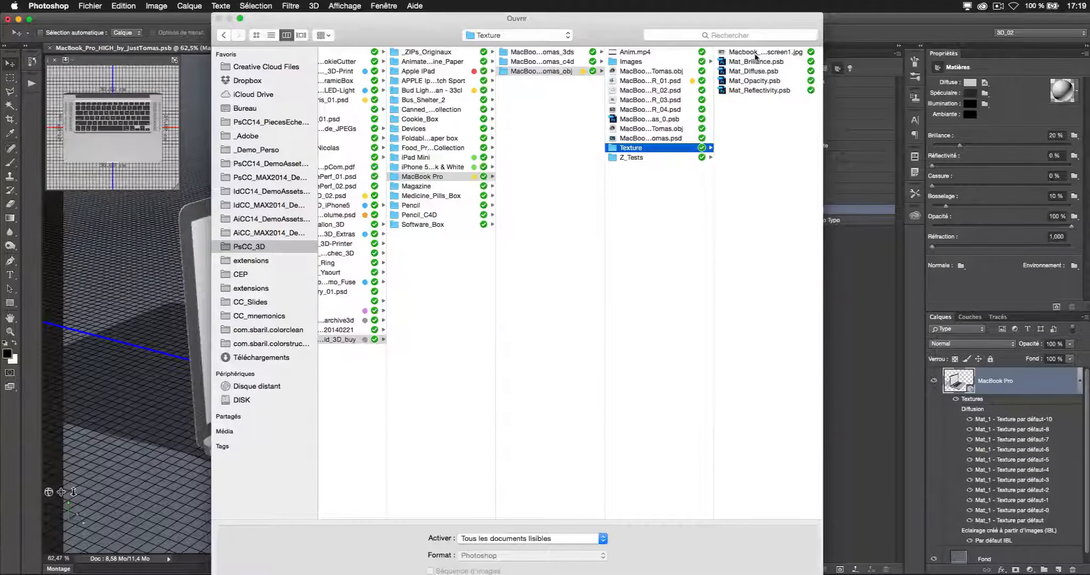
pyautogui.click(755, 56)
pyautogui.press('Return')
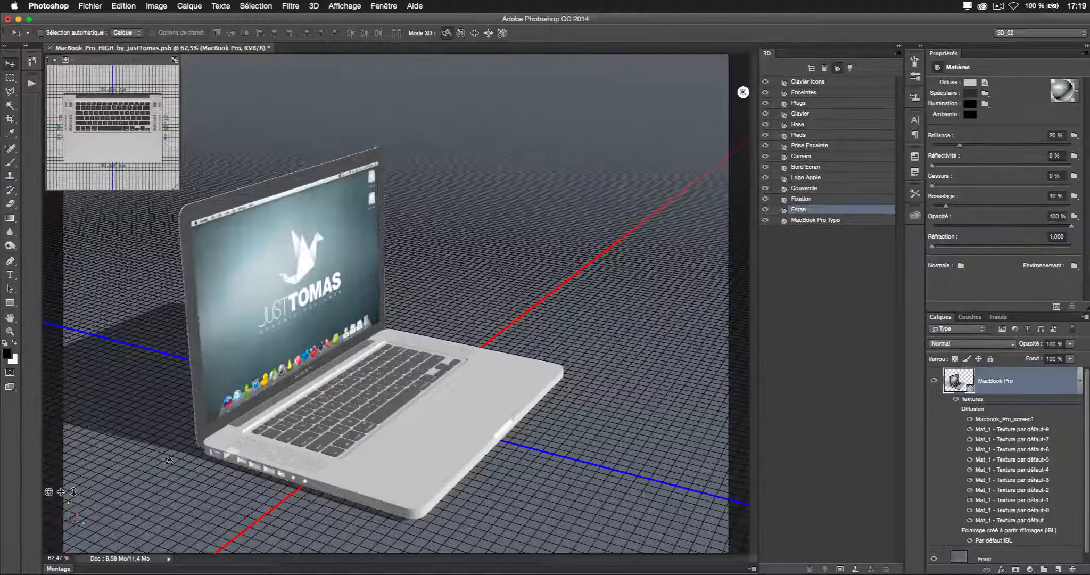
# Step: Orbit the camera slightly to face the screen more, and set the Camera, Bord Ecran and Ecran materials' reflectivity to 20%
pyautogui.click(167, 461)
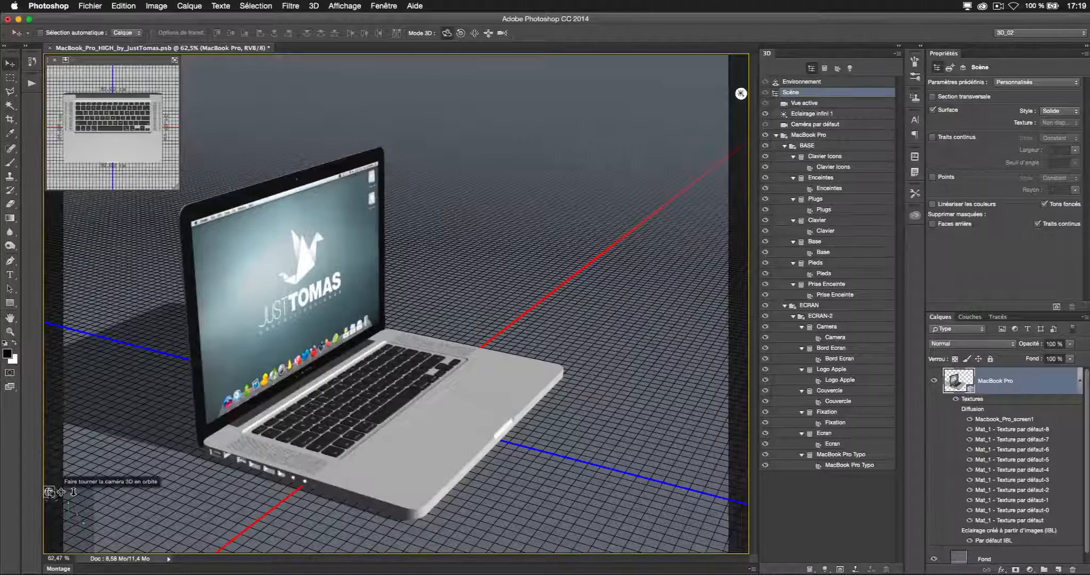
pyautogui.moveTo(49, 494)
pyautogui.mouseDown()
pyautogui.moveTo(42, 487)
pyautogui.moveTo(58, 502)
pyautogui.moveTo(42, 498)
pyautogui.moveTo(51, 494)
pyautogui.mouseUp()
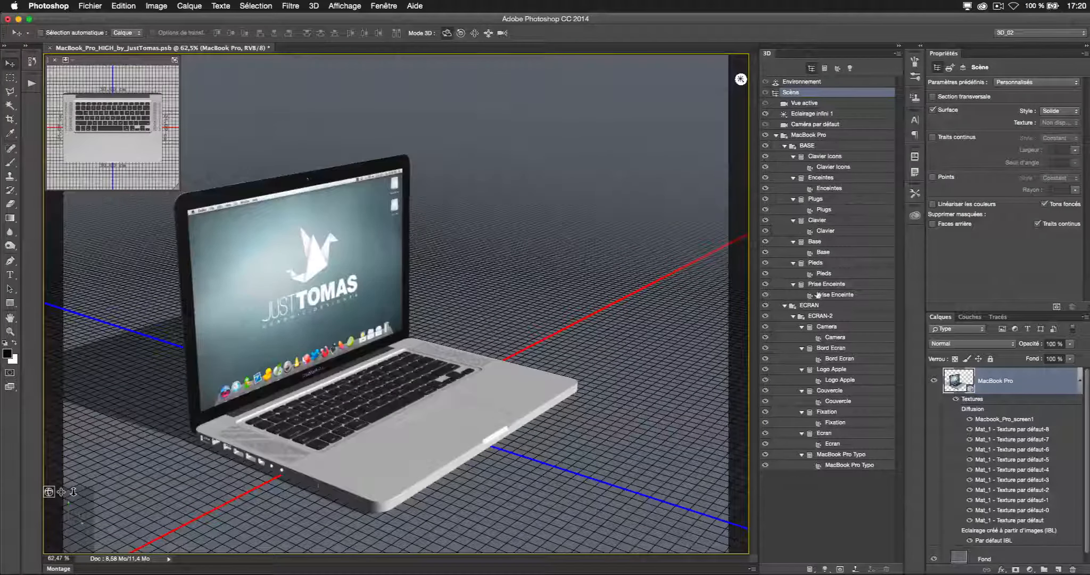
pyautogui.click(833, 338)
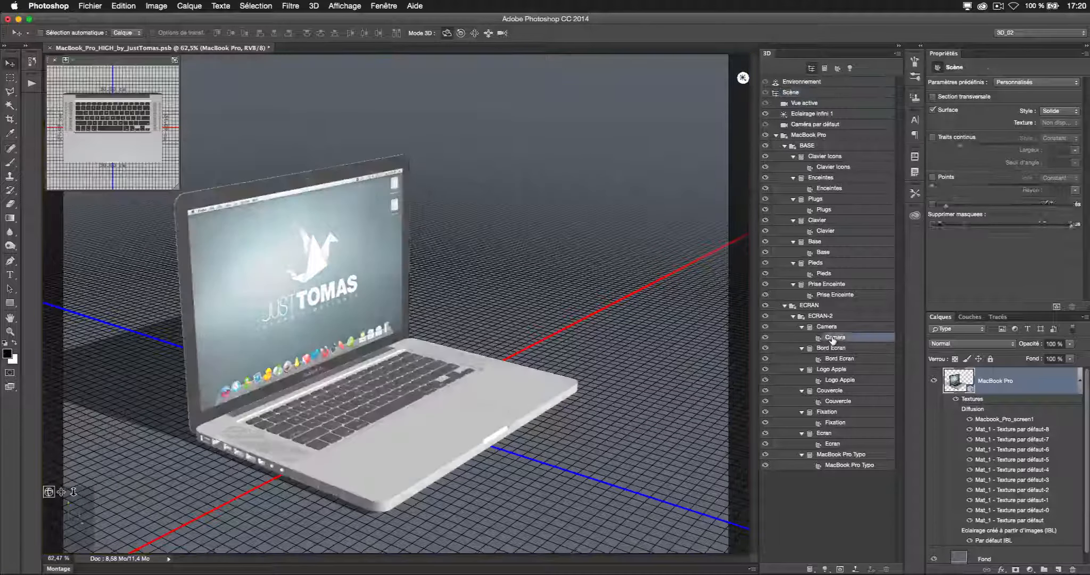
pyautogui.keyDown('super'); pyautogui.click(832, 359); pyautogui.keyUp('super')
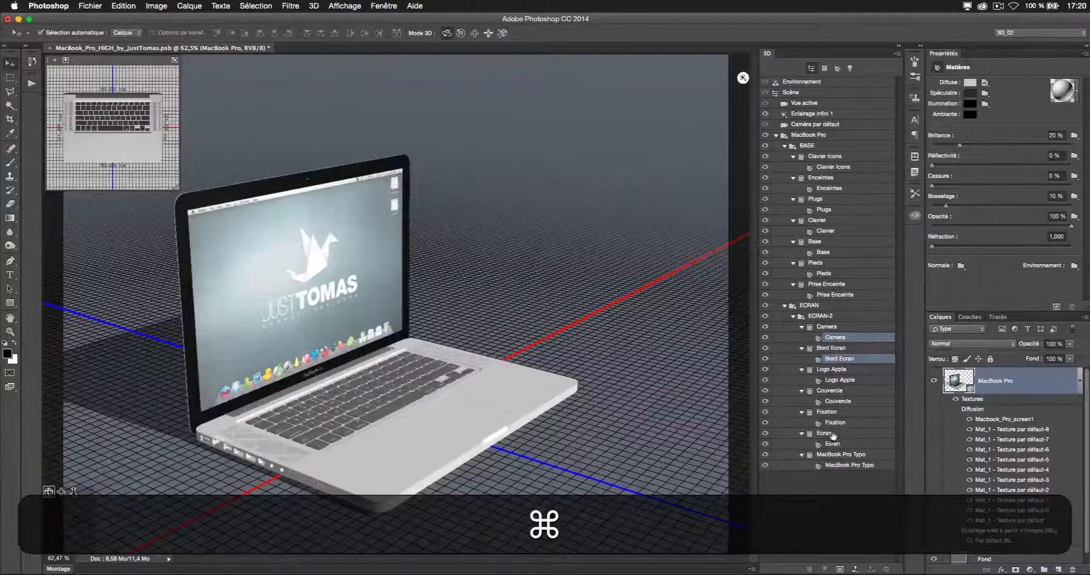
pyautogui.keyDown('super'); pyautogui.click(833, 445); pyautogui.keyUp('super')
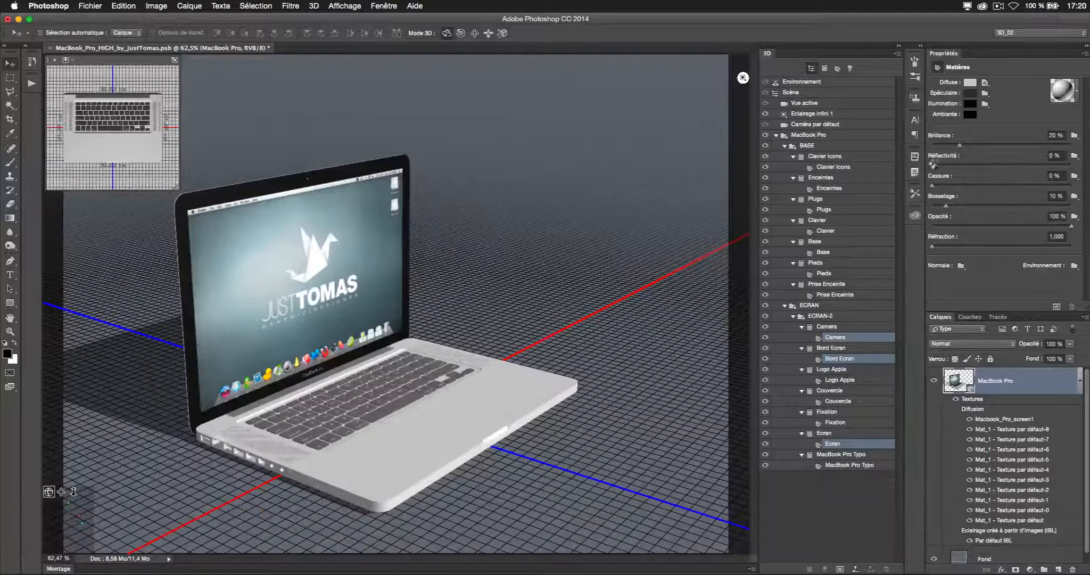
pyautogui.moveTo(932, 164); pyautogui.dragTo(938, 165)
pyautogui.press('shift')
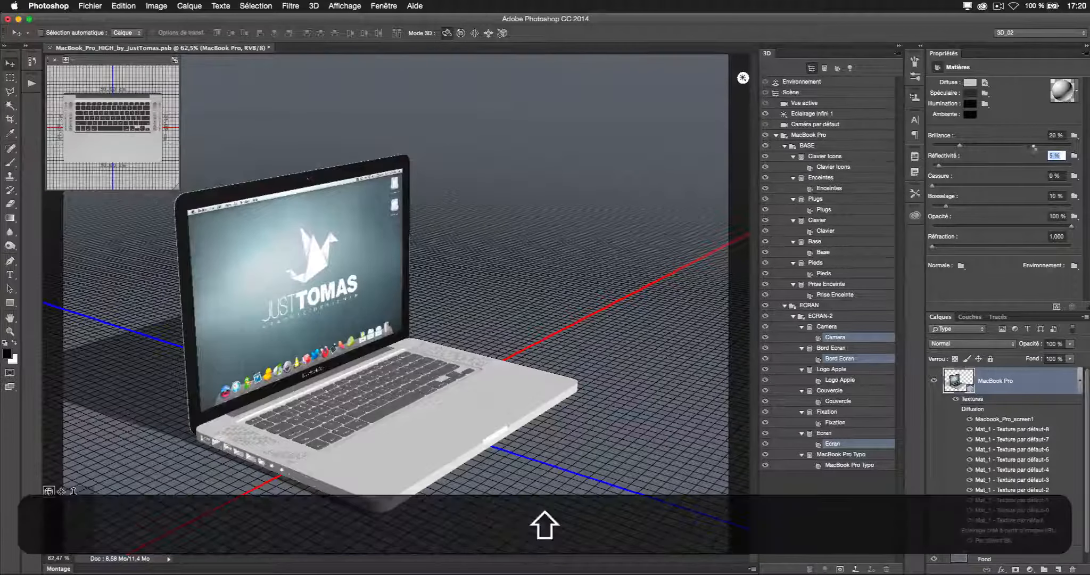
pyautogui.write('20')
pyautogui.press('Return')
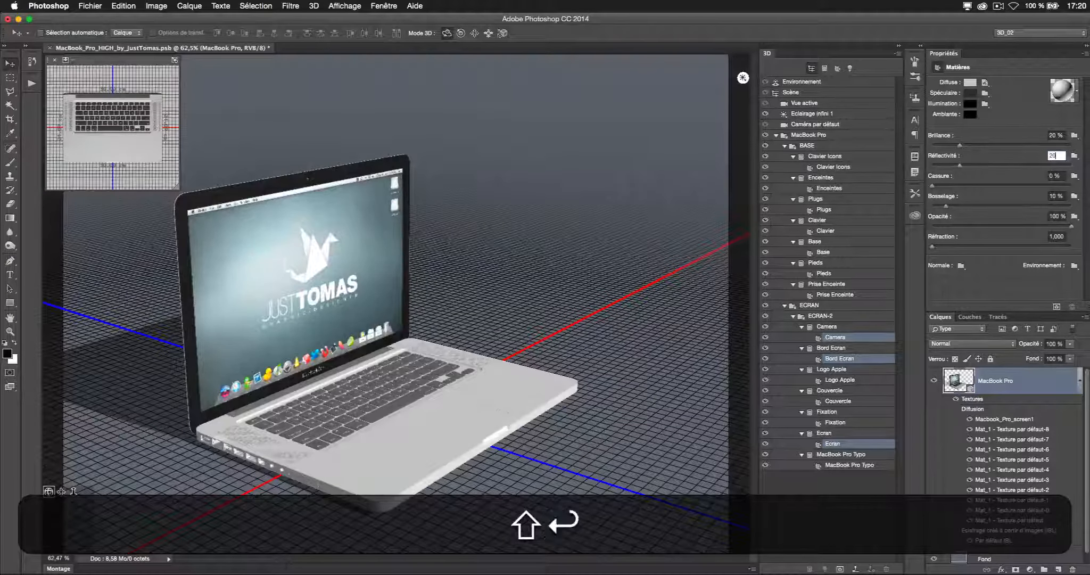
# Step: Render the 3D scene from the active view as a test and stop the render before it completes
pyautogui.click(659, 194)
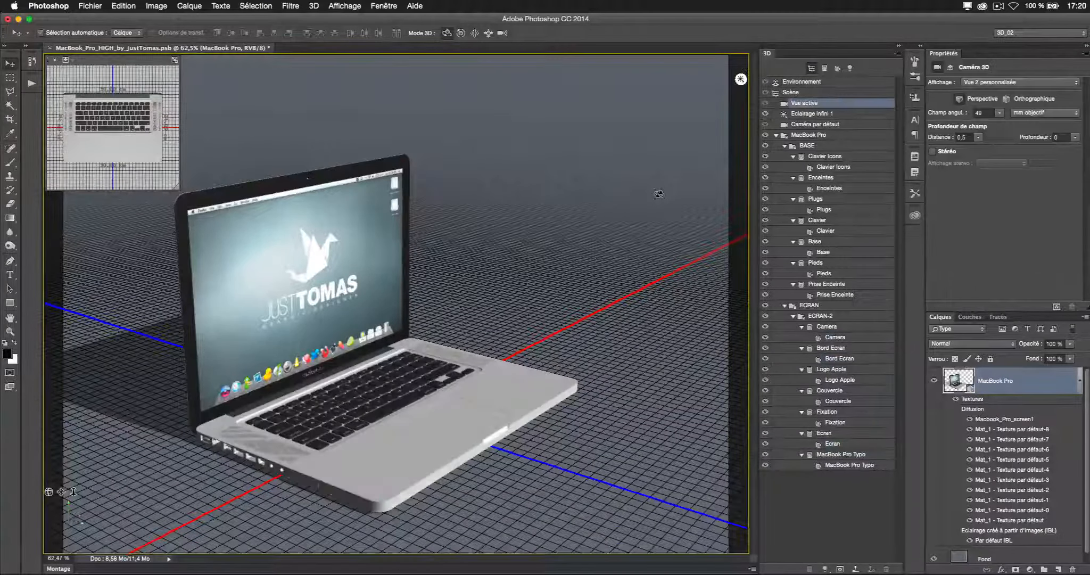
pyautogui.press('alt+shift+super')
pyautogui.press('alt+shift+super+r')
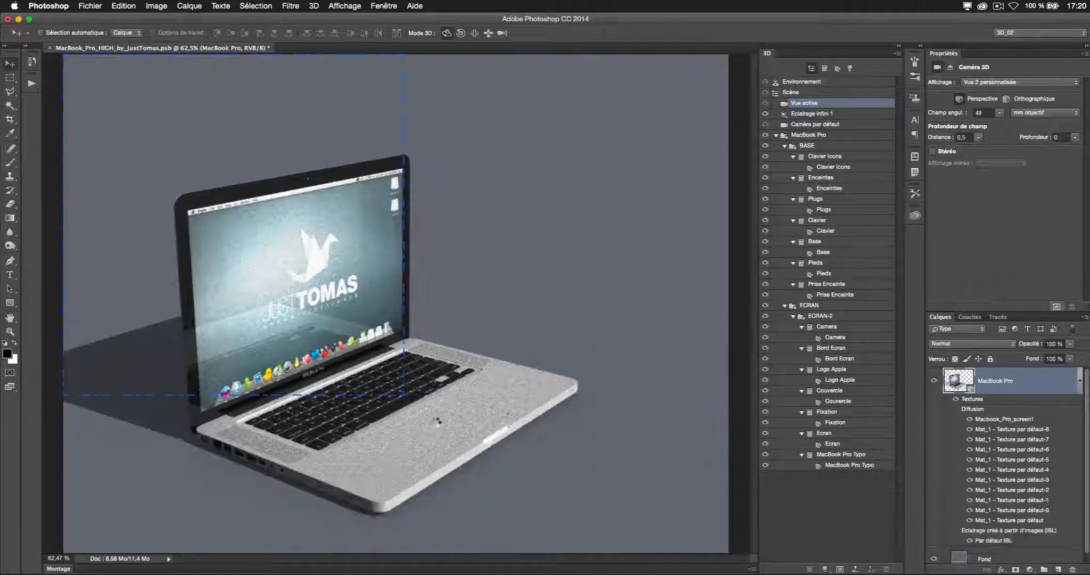
pyautogui.press('Escape')
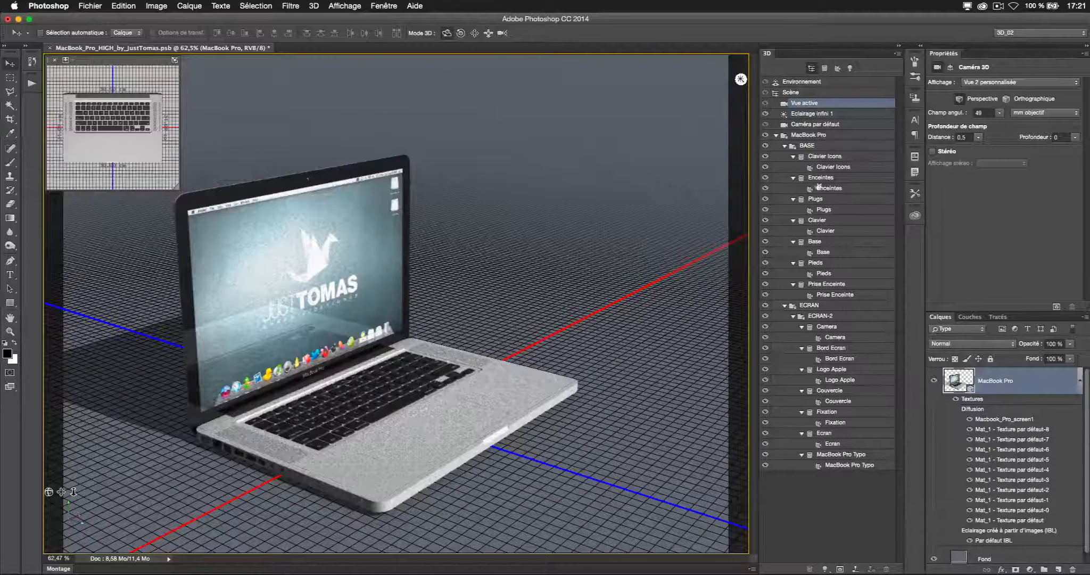
# Step: Select the scene's Environment and view the options for its image-based light texture
pyautogui.click(828, 81)
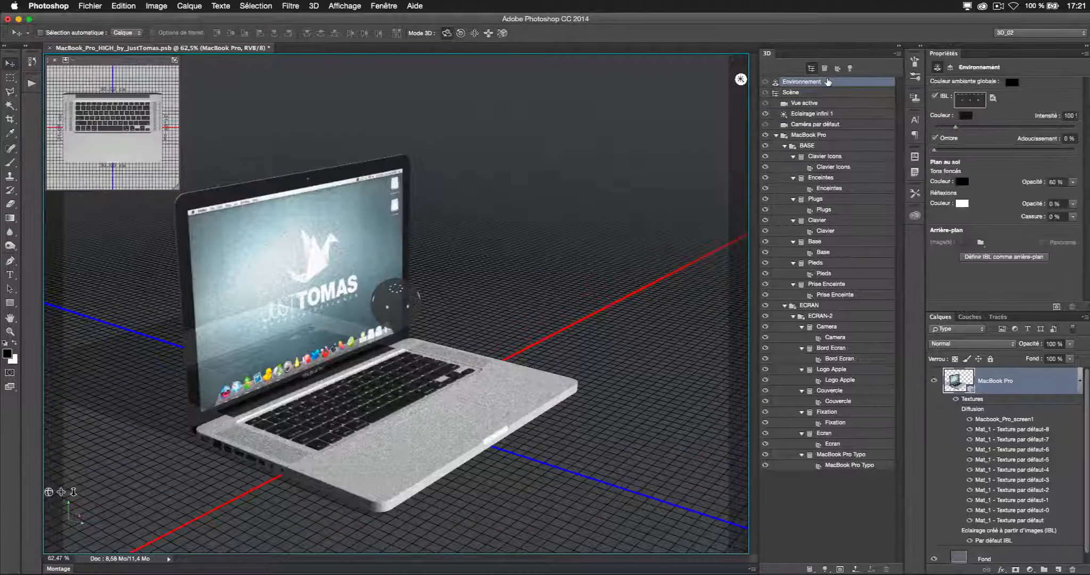
pyautogui.click(992, 98)
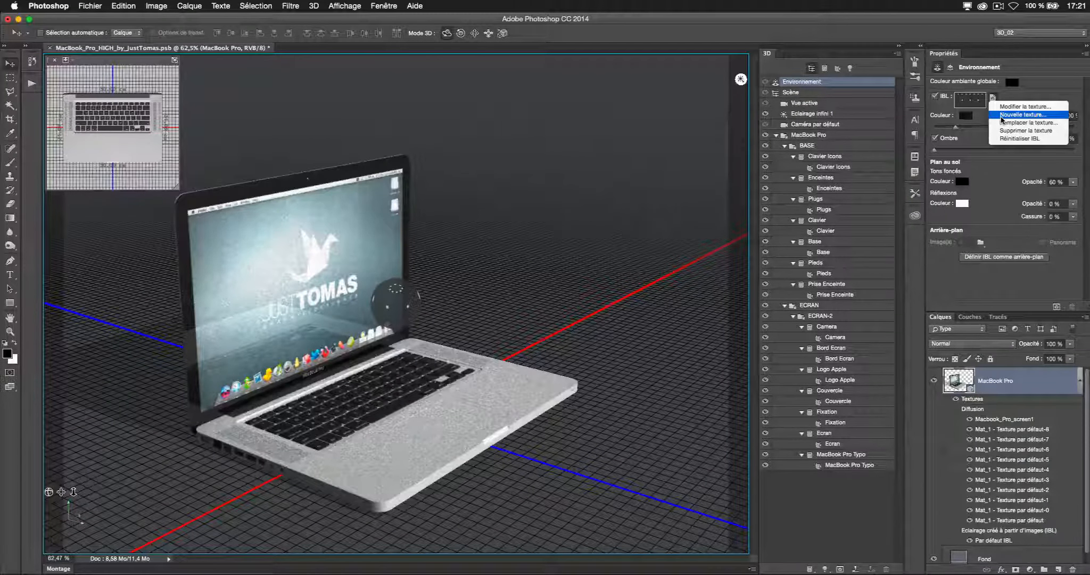
pyautogui.click(644, 41)
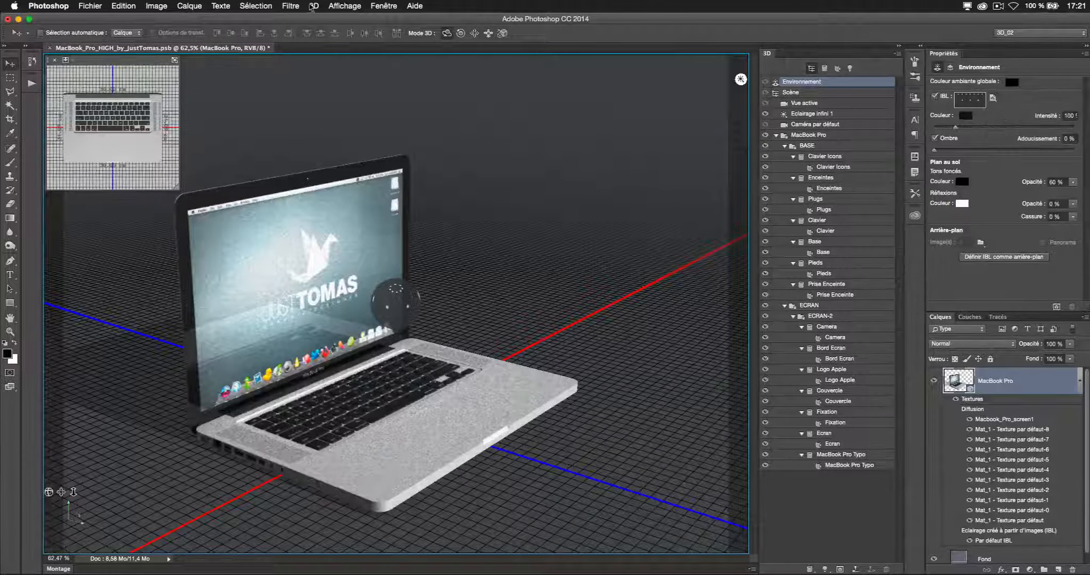
# Step: Open Adobe's additional 3D content page in Chrome and examine the downloadable image-based lights
pyautogui.click(314, 5)
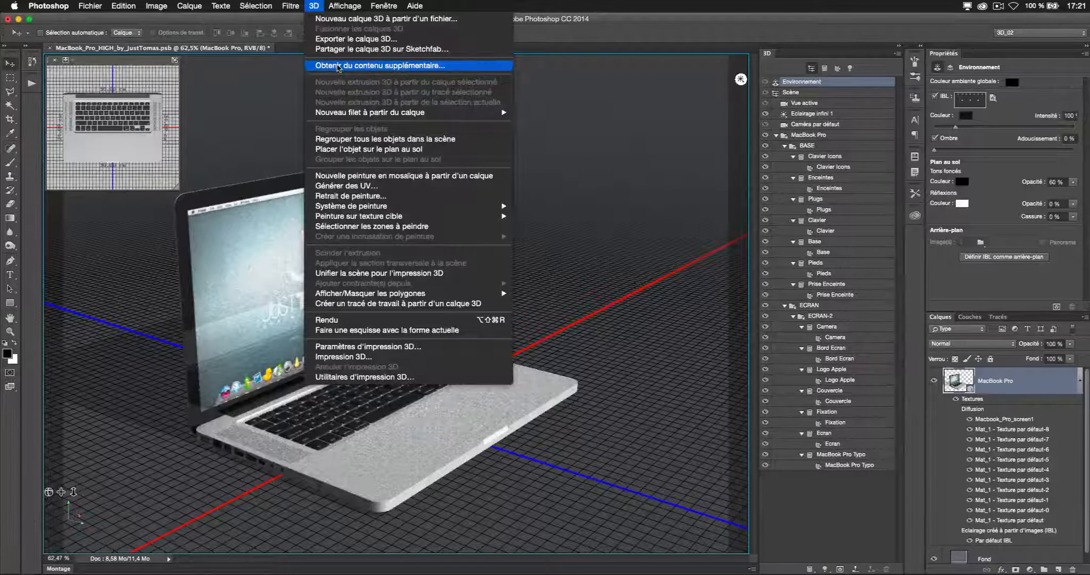
pyautogui.click(336, 66)
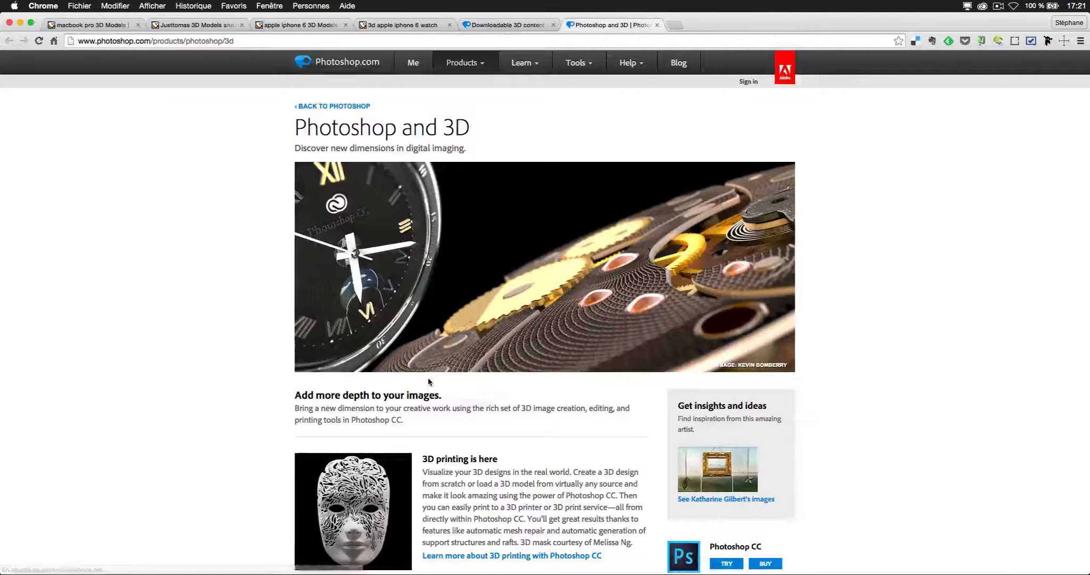
pyautogui.scroll(-7, 428, 377)
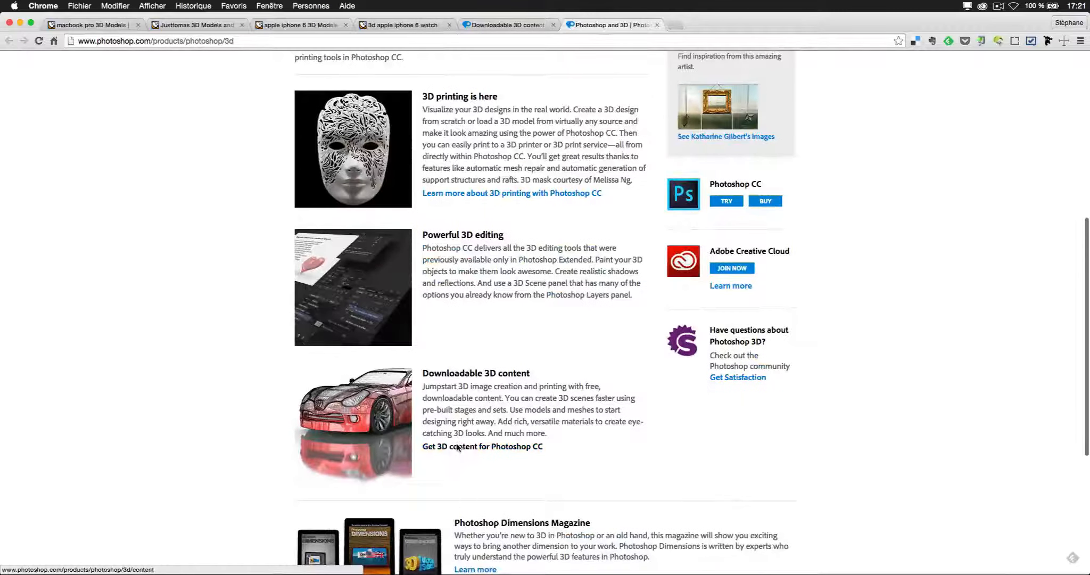
pyautogui.click(457, 447)
pyautogui.scroll(-12, 457, 448)
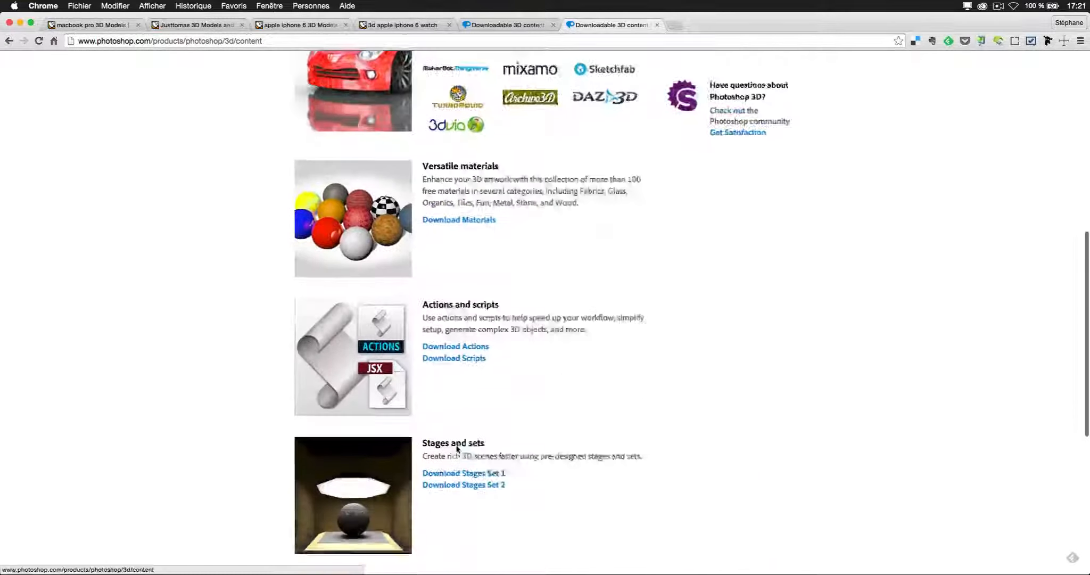
pyautogui.scroll(-1, 456, 446)
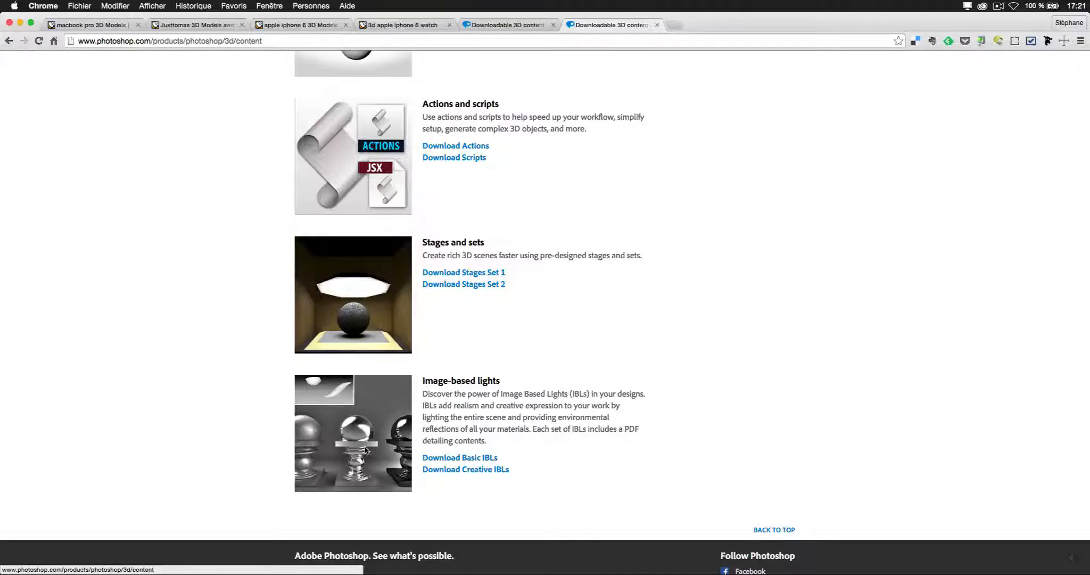
# Step: Return to Photoshop and replace the environment's IBL texture with HDRI map.jpg from the Iphone 6 Gray - OBJ folder after previewing it
pyautogui.press('super+Tab')
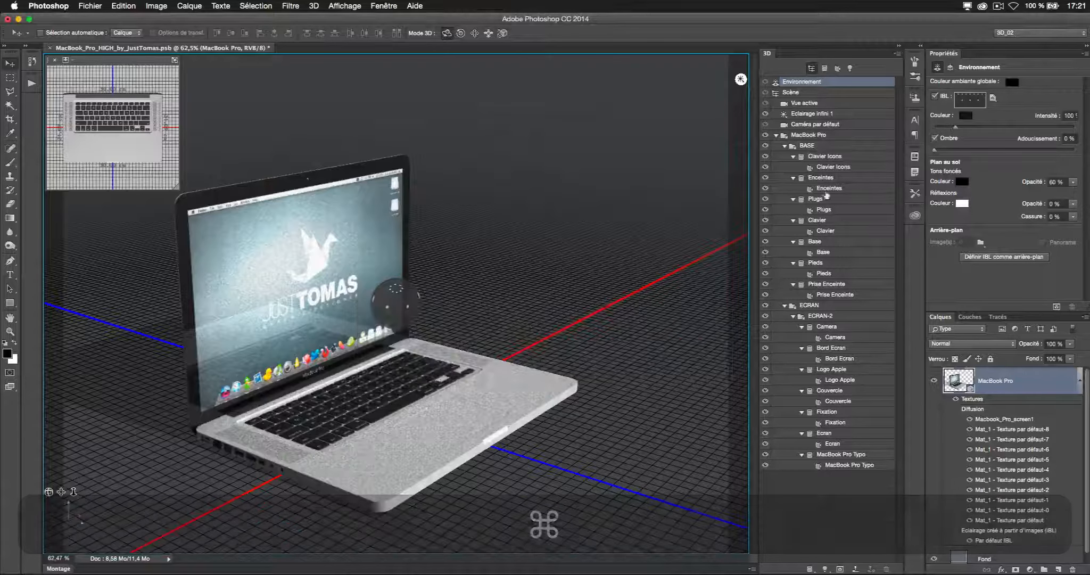
pyautogui.click(993, 98)
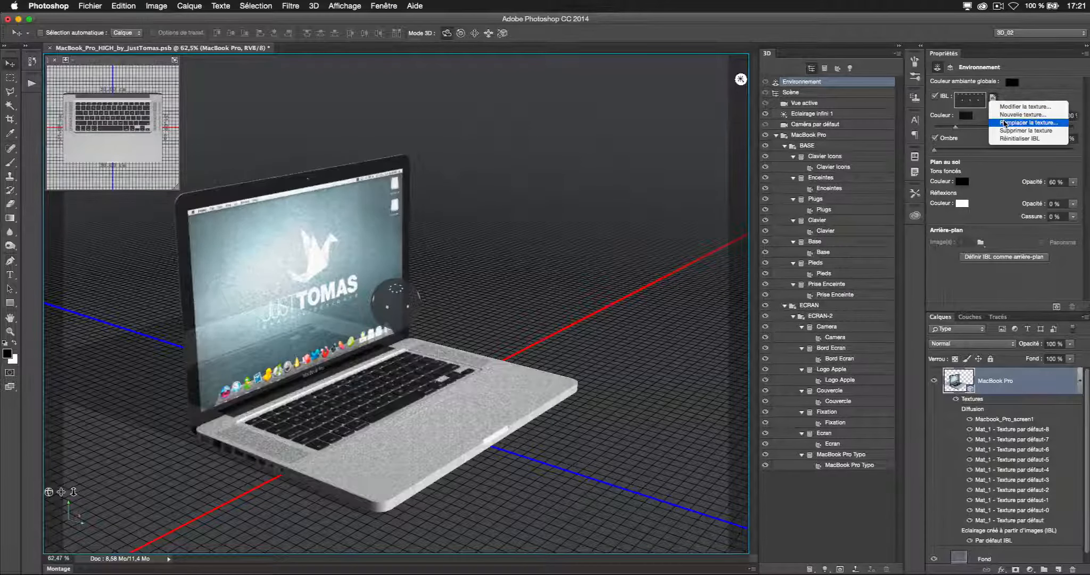
pyautogui.click(1004, 123)
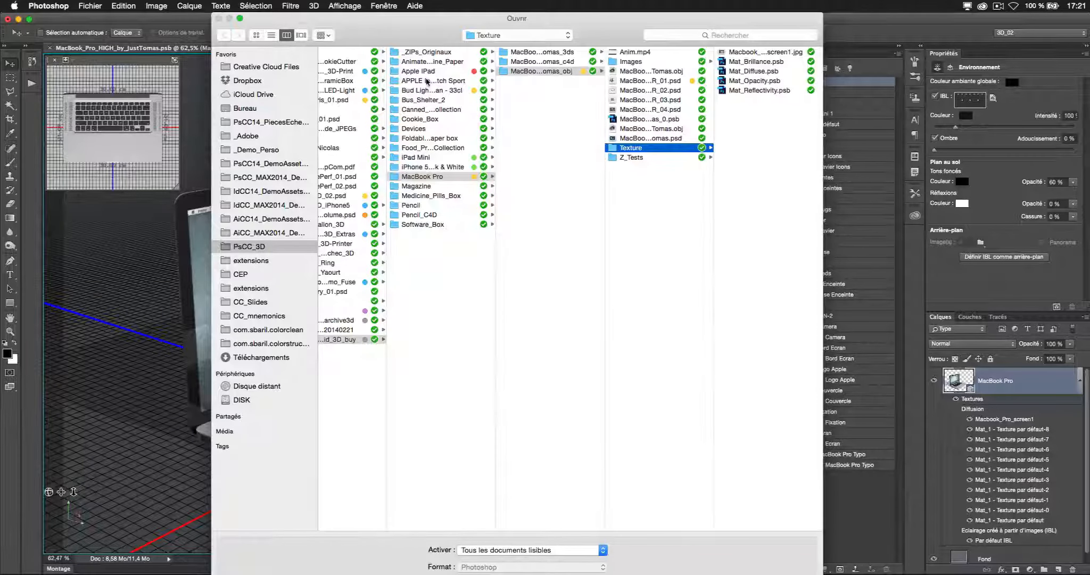
pyautogui.click(445, 81)
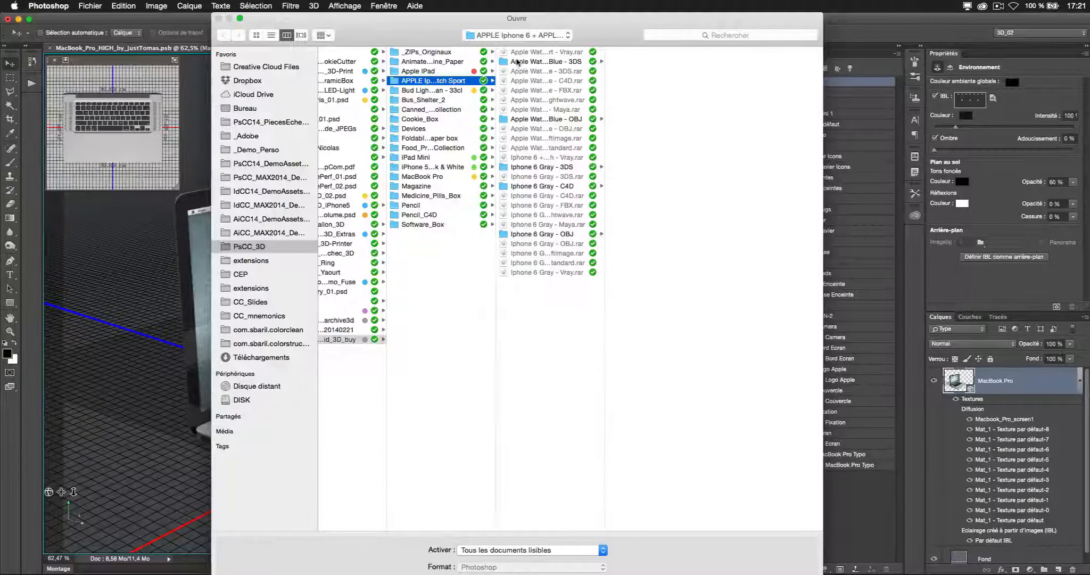
pyautogui.click(536, 236)
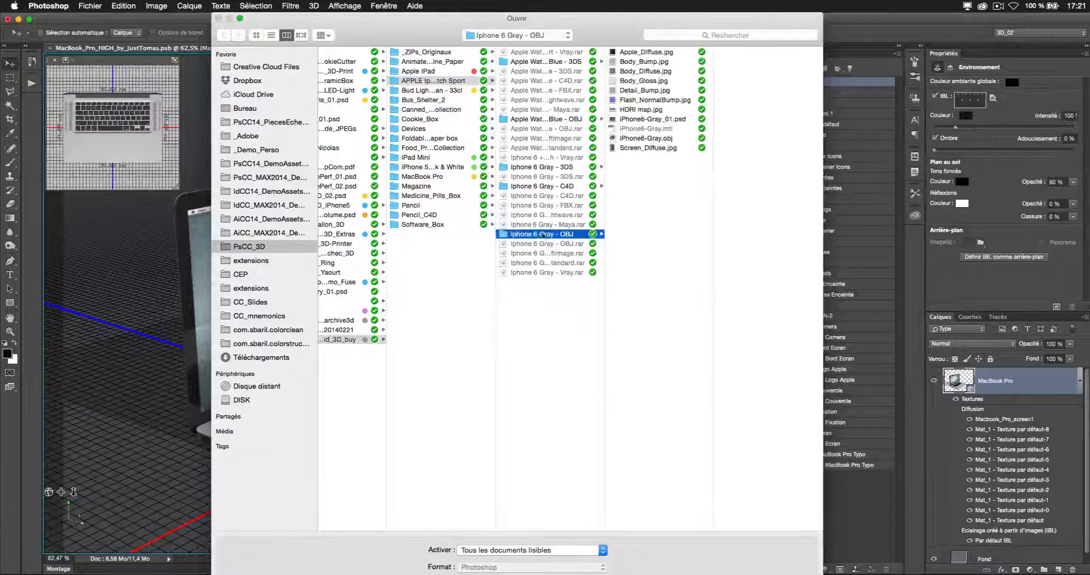
pyautogui.click(646, 111)
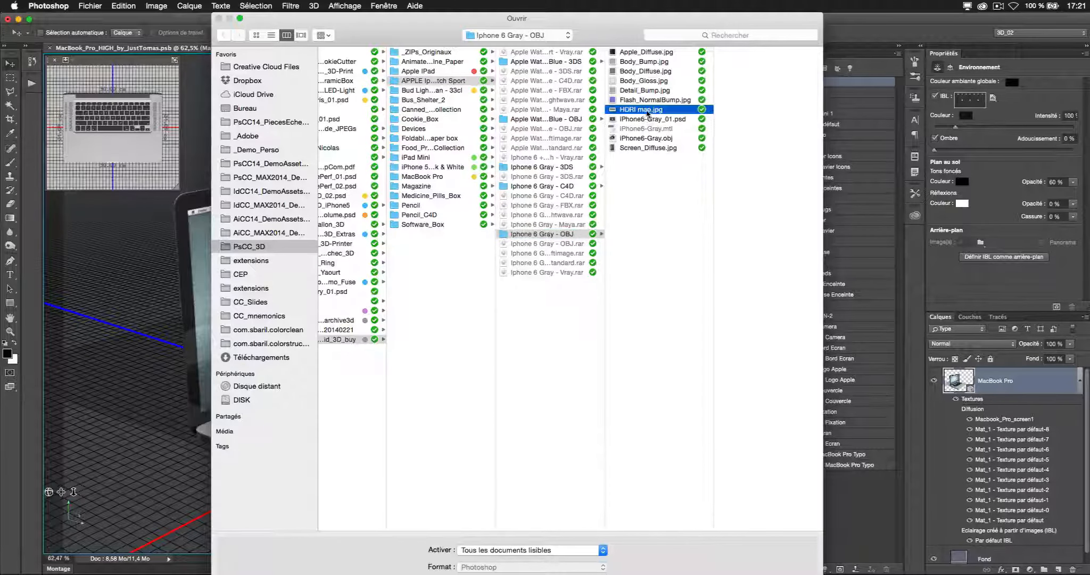
pyautogui.press('space')
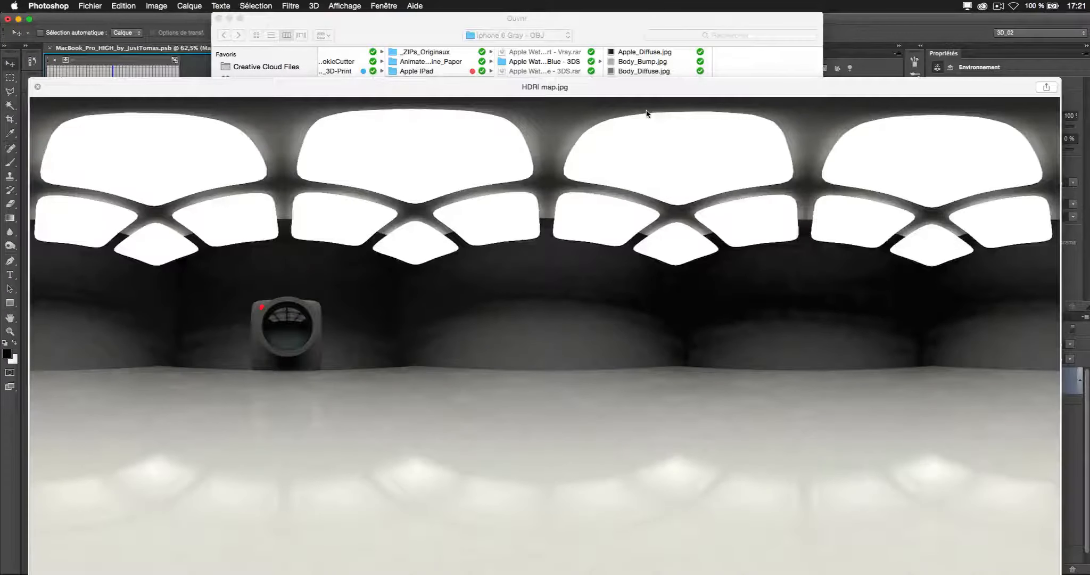
pyautogui.press('Return')
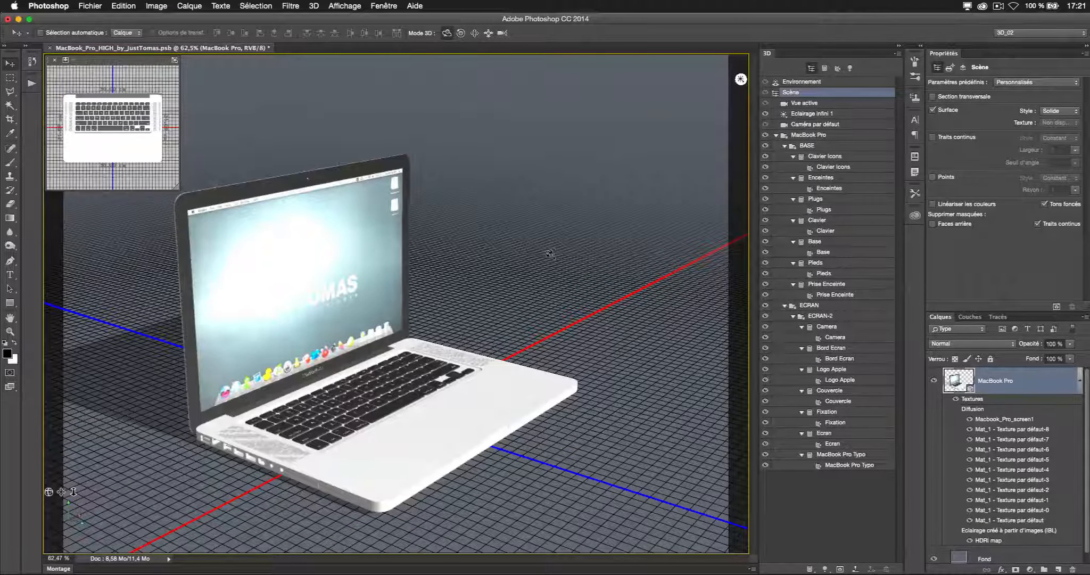
# Step: Render the scene from the active view to test the HDRI map lighting, and stop the render partway
pyautogui.click(550, 256)
pyautogui.press('alt+shift+super+r')
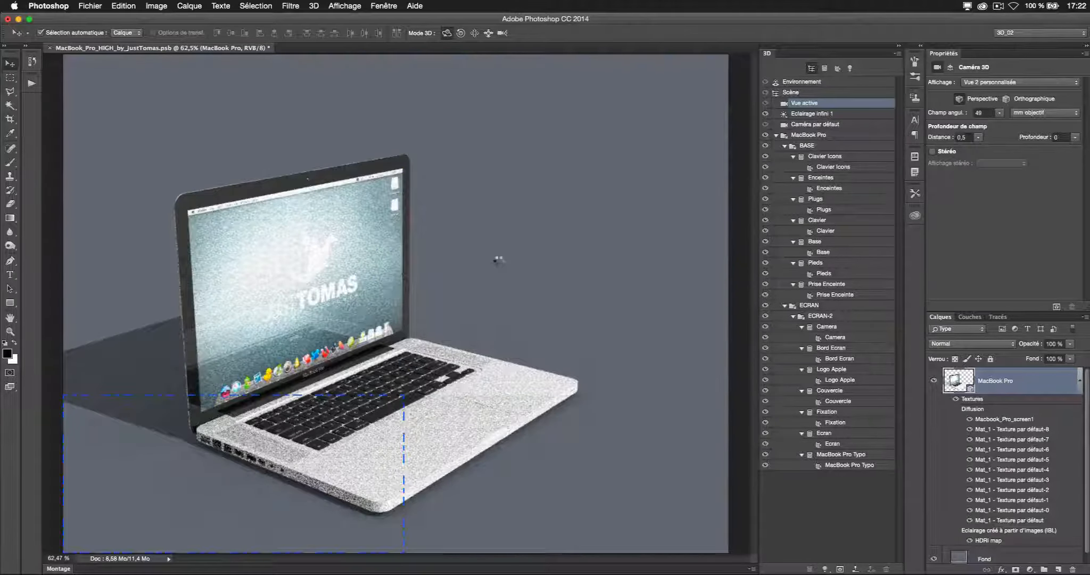
pyautogui.press('Escape')
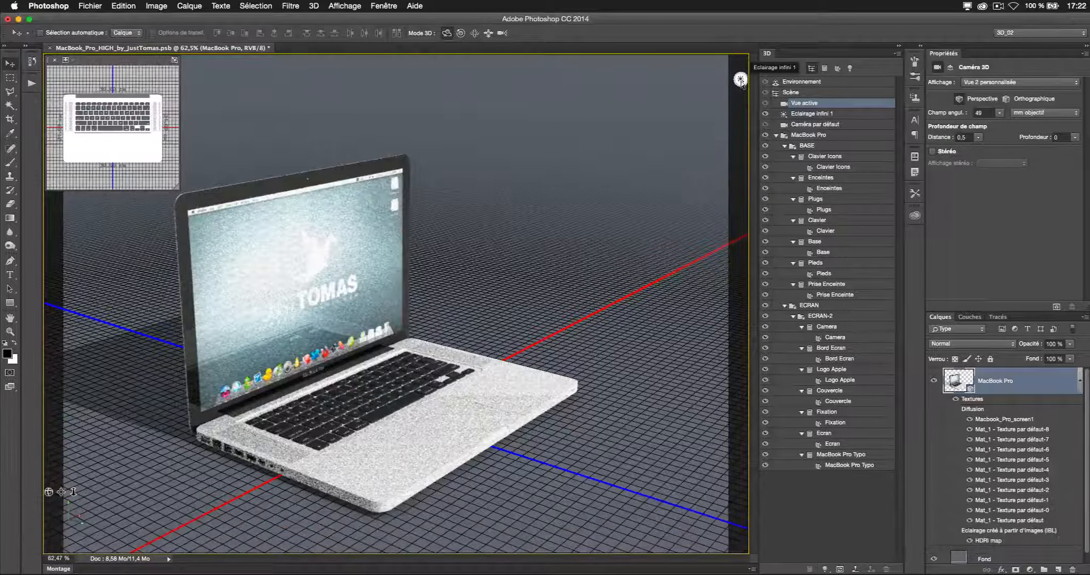
# Step: Select the scene's infinite light and reduce its intensity to 80 %
pyautogui.click(740, 80)
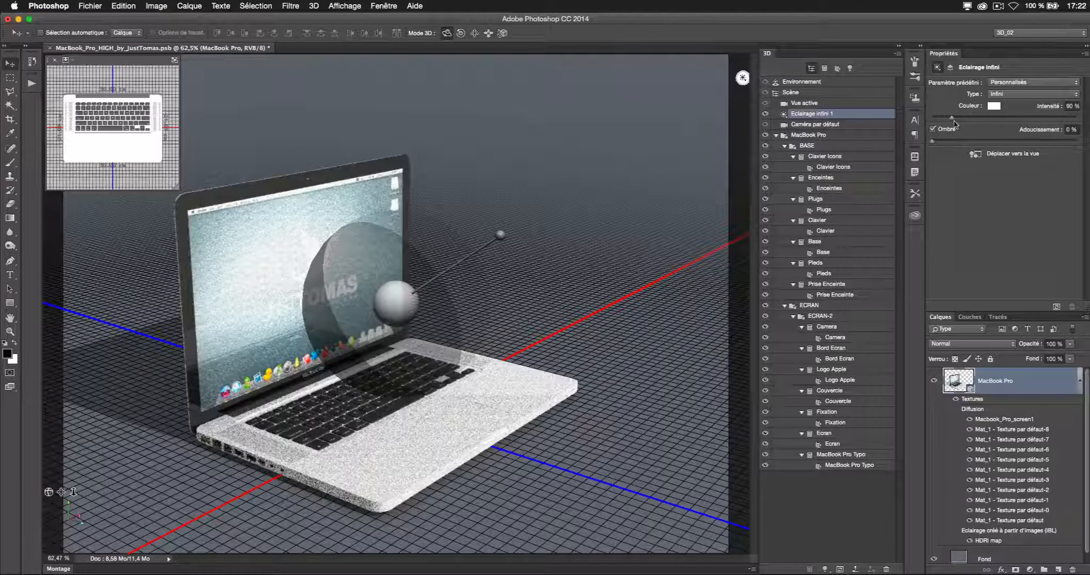
pyautogui.click(1072, 106)
pyautogui.hotkey('shift', 'Down')
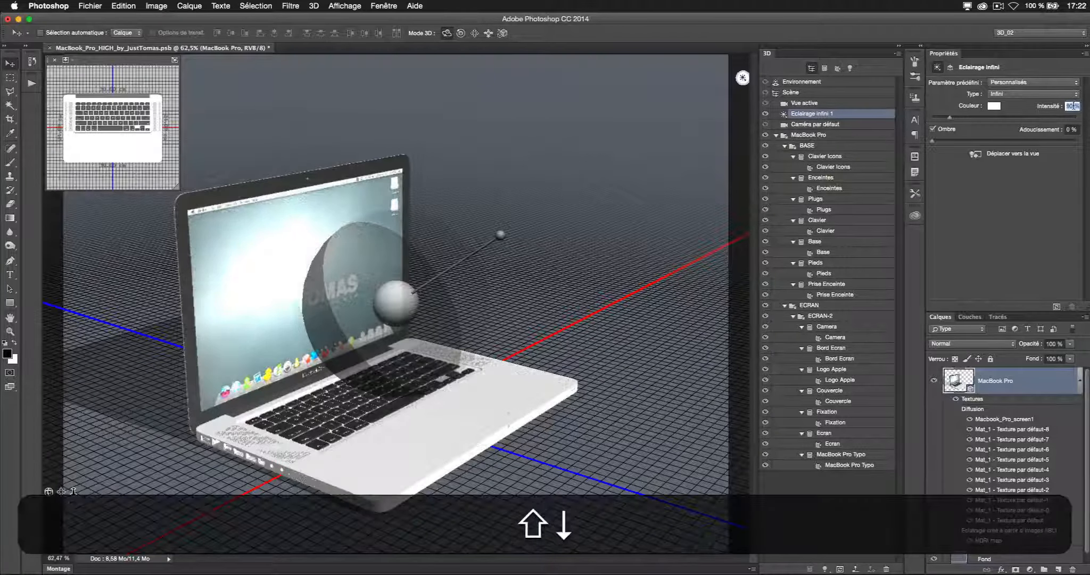
pyautogui.hotkey('shift', 'Return')
pyautogui.press('Return')
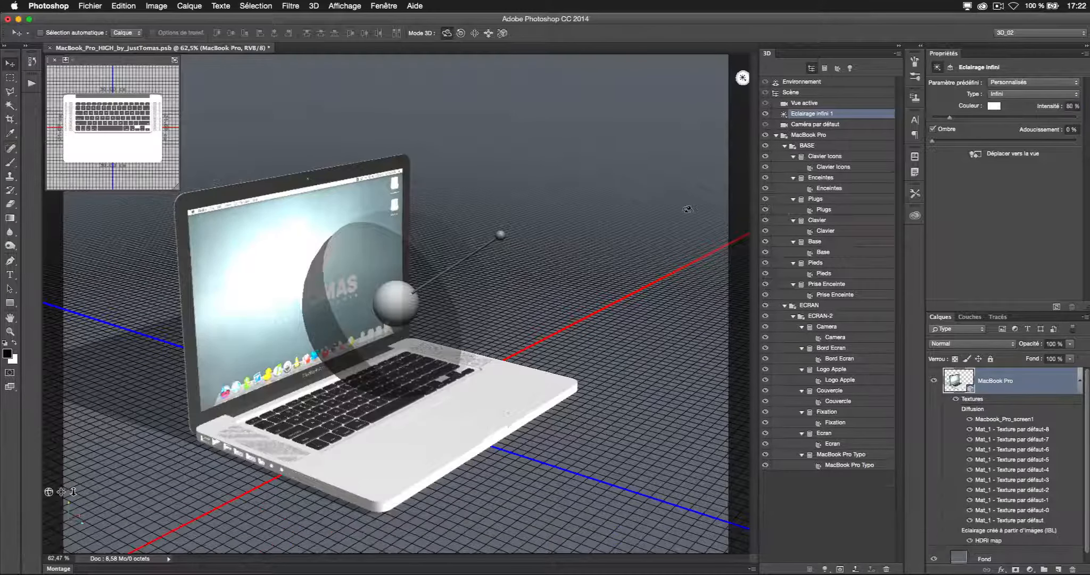
# Step: Marquee-select a rectangular area covering the laptop's screen and most of its keyboard, and render only that area from the active view
pyautogui.click(688, 210)
pyautogui.press('m')
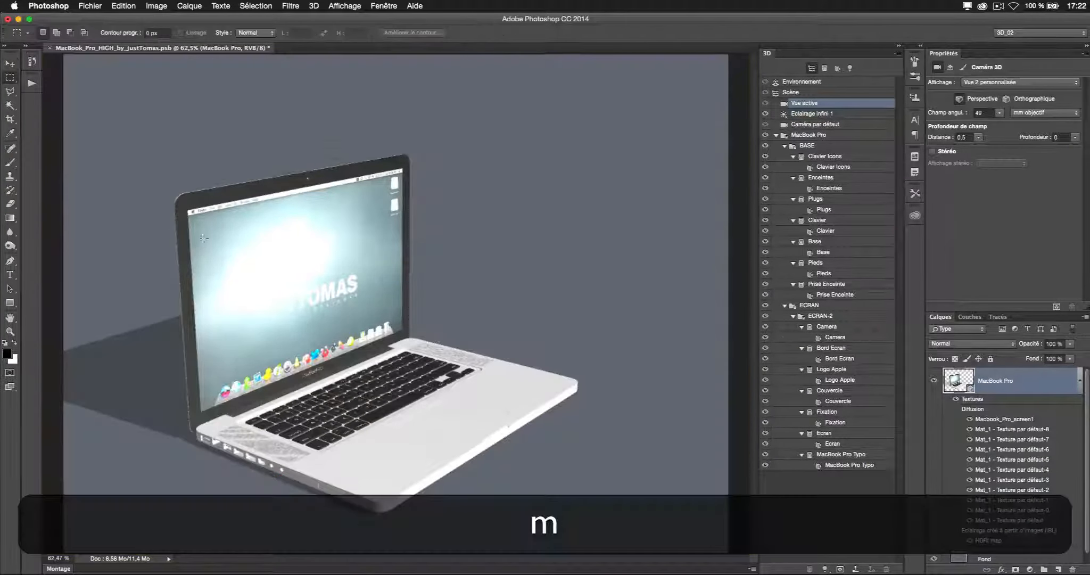
pyautogui.moveTo(161, 184); pyautogui.dragTo(440, 480)
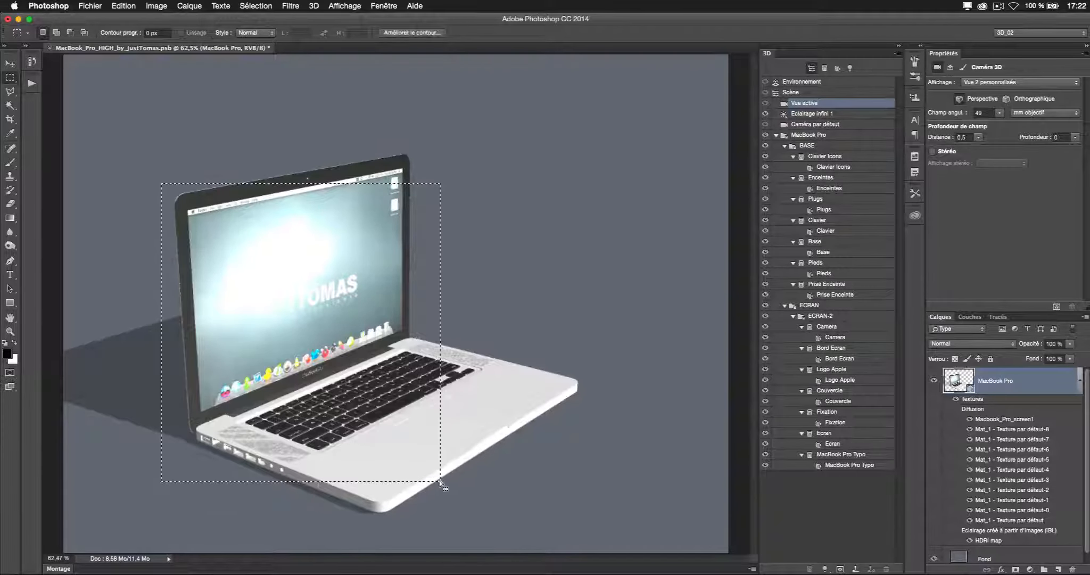
pyautogui.press('alt+shift+super+r')
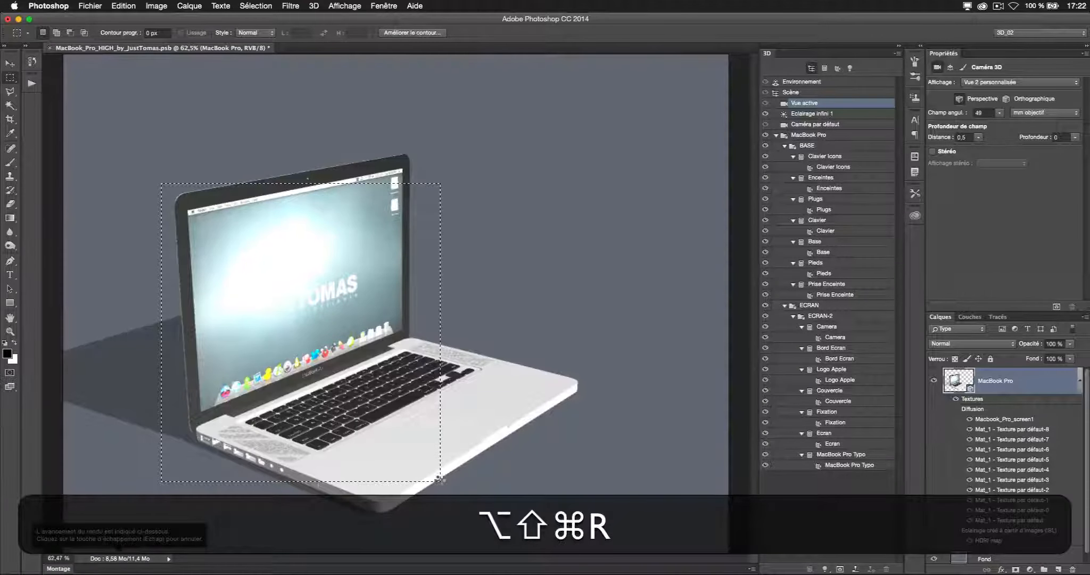